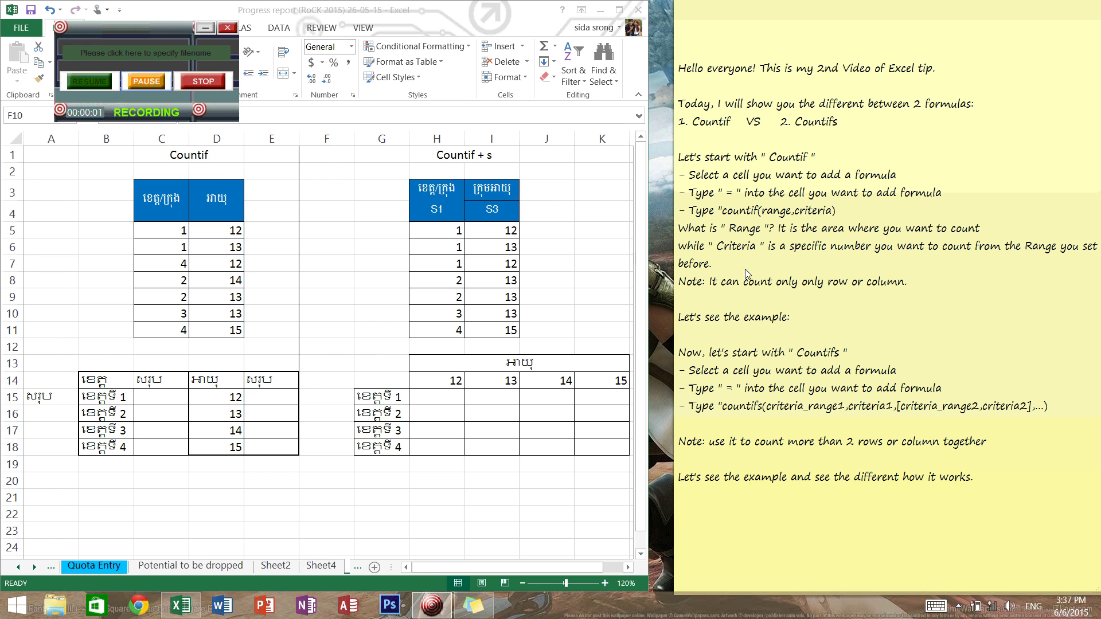
Highlight the tutorial notes' intro: greeting, Countif and Countifs items, and the first Countif step.
left_click(203, 28)
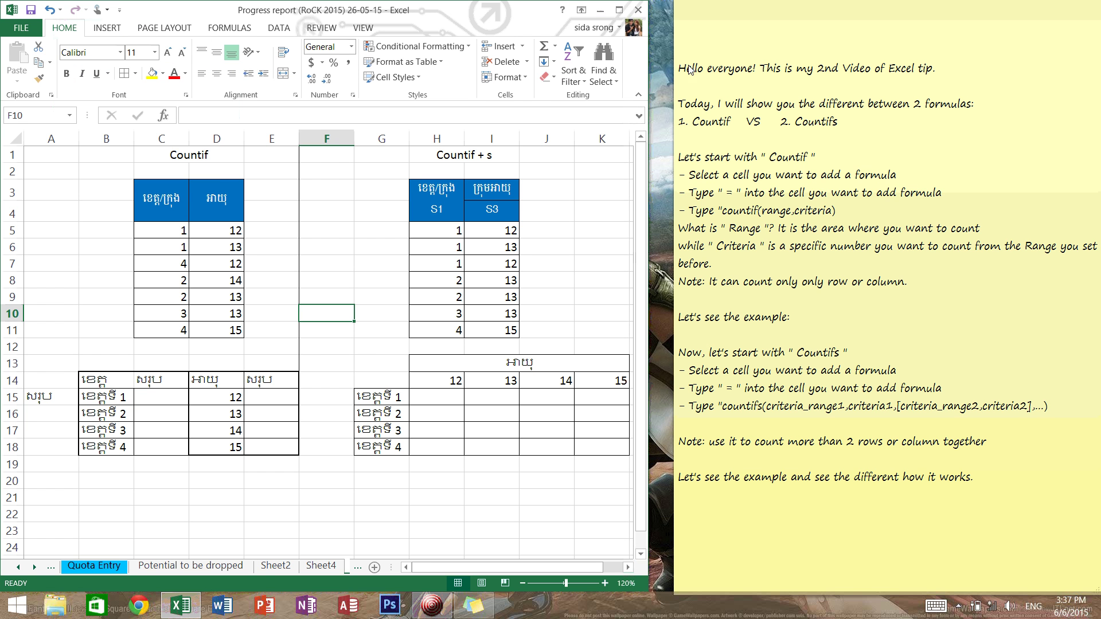
left_click(732, 74)
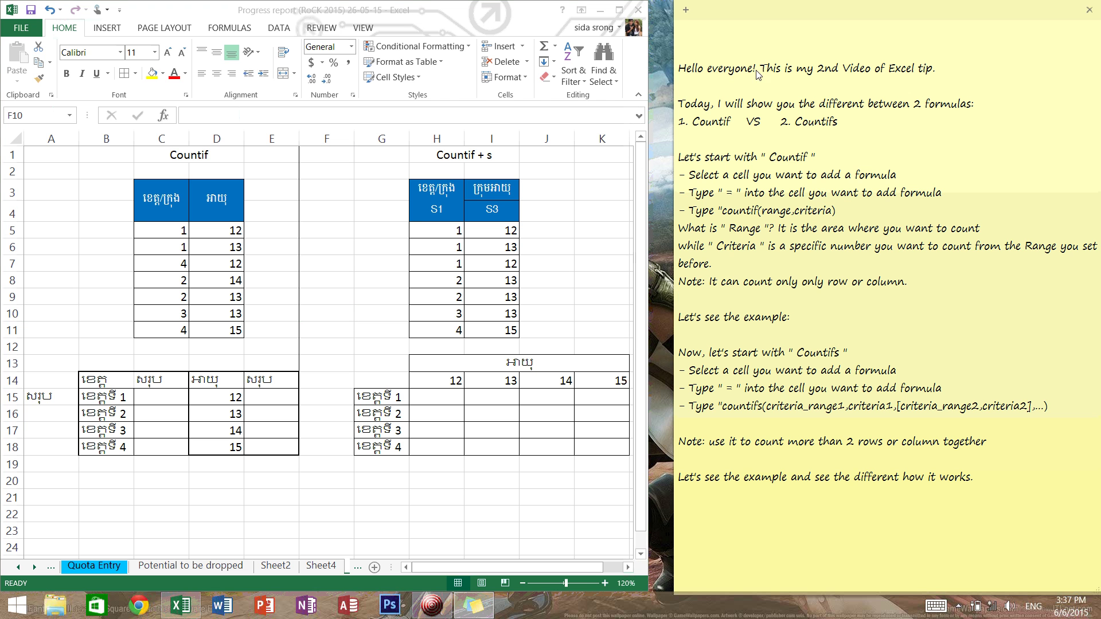
left_click_drag(754, 69, 678, 75)
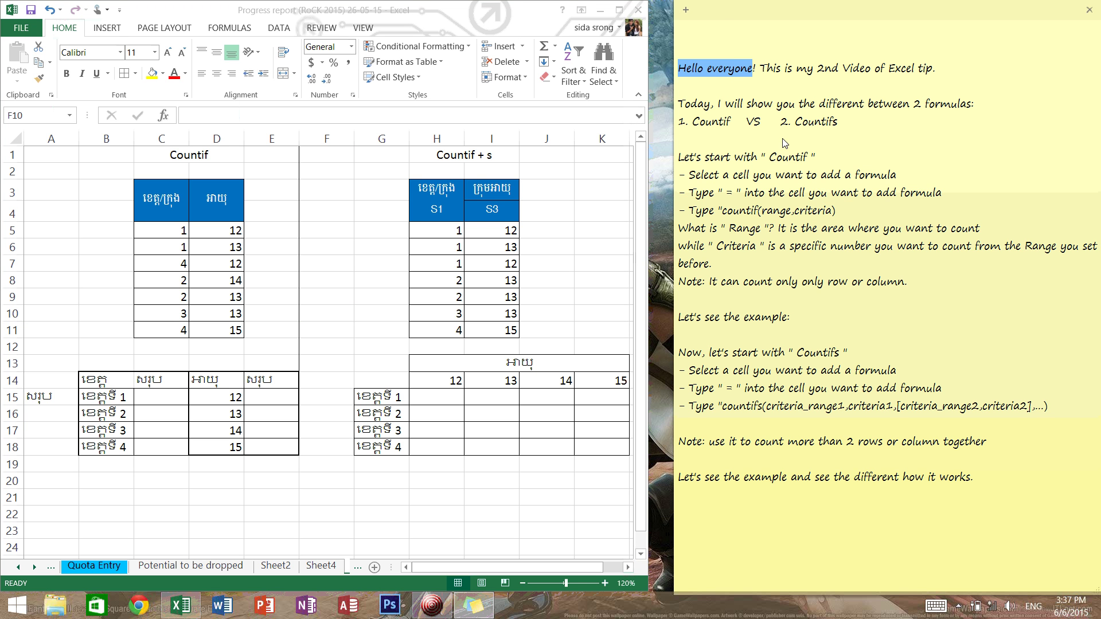
left_click_drag(766, 69, 958, 67)
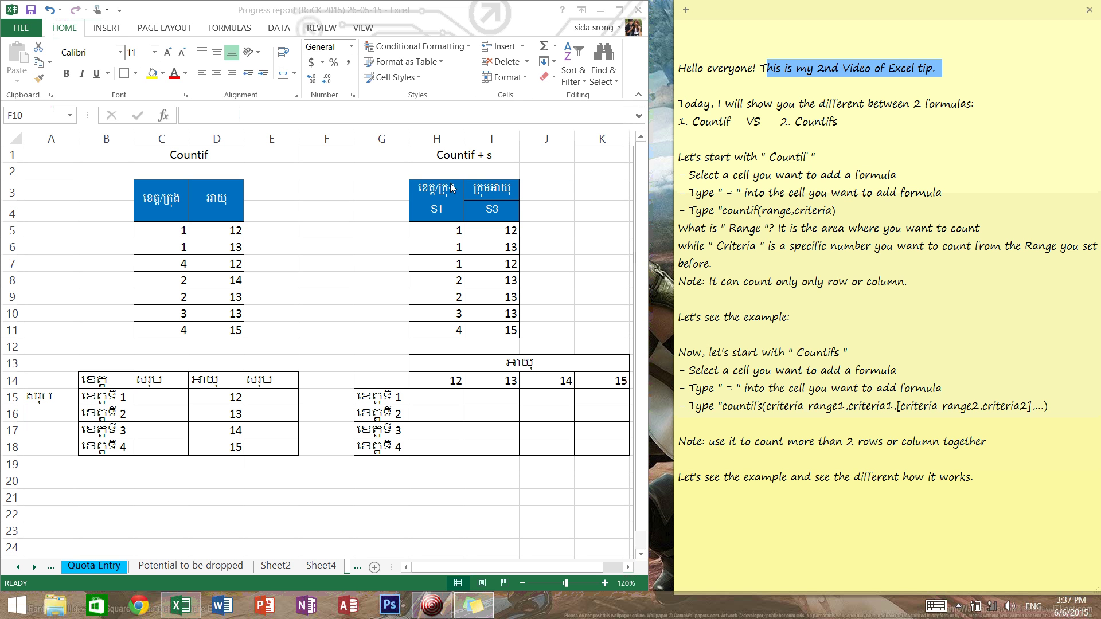
left_click_drag(714, 109, 653, 94)
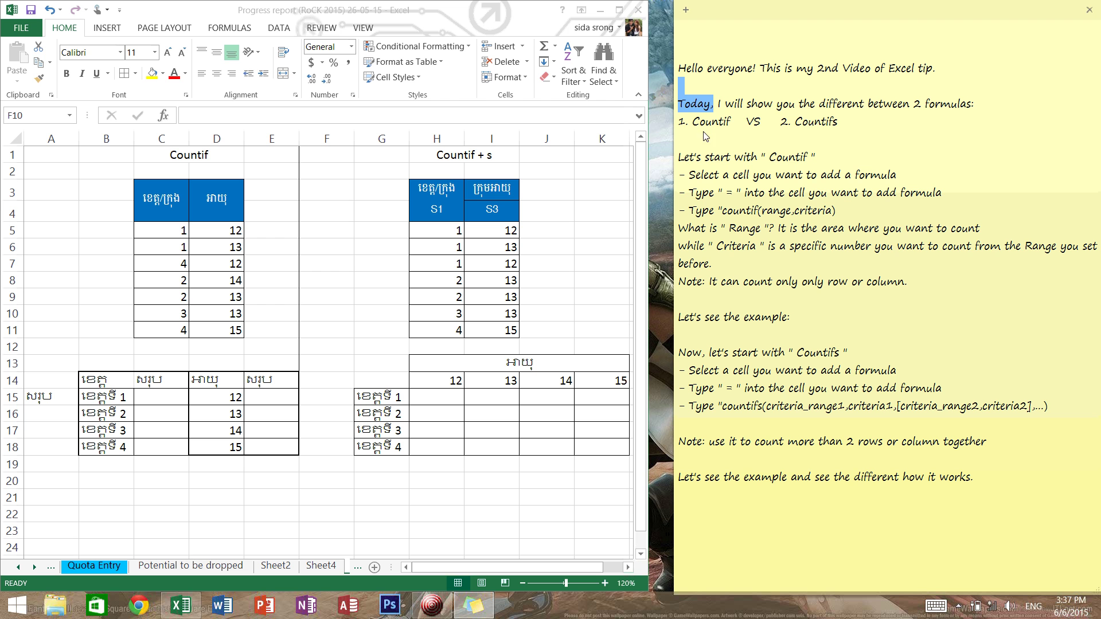
left_click_drag(721, 106, 981, 109)
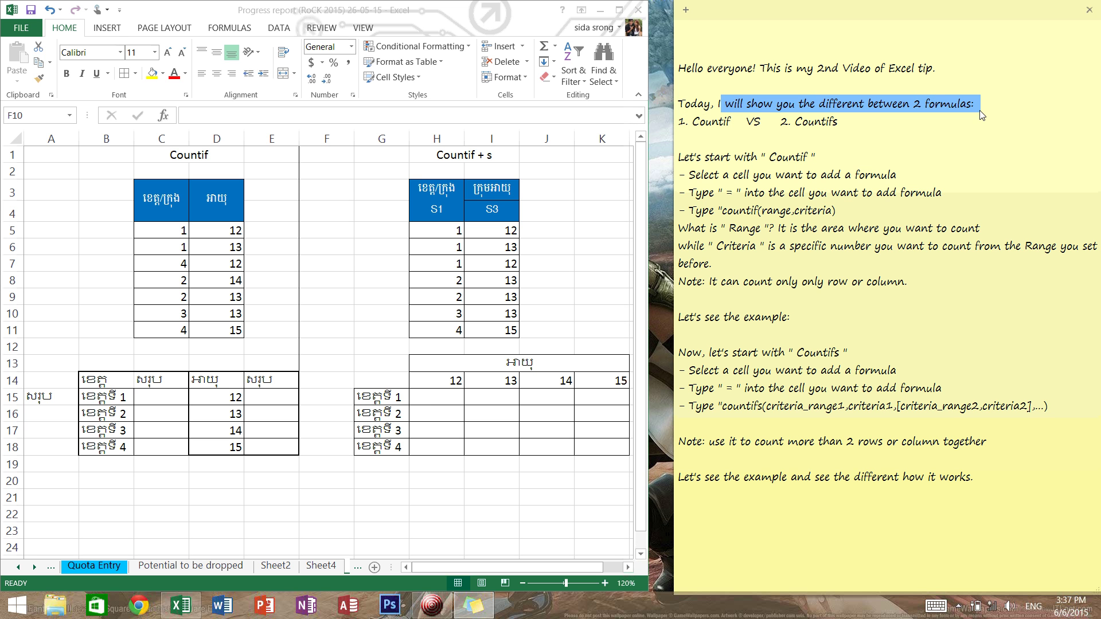
left_click_drag(680, 125, 729, 127)
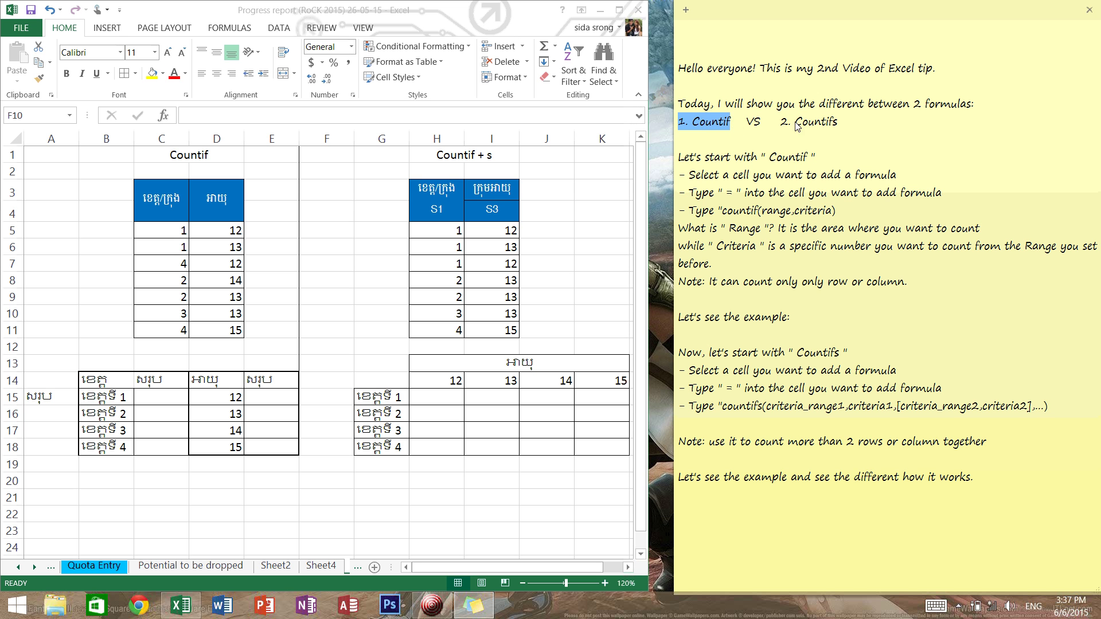
left_click_drag(797, 126, 850, 129)
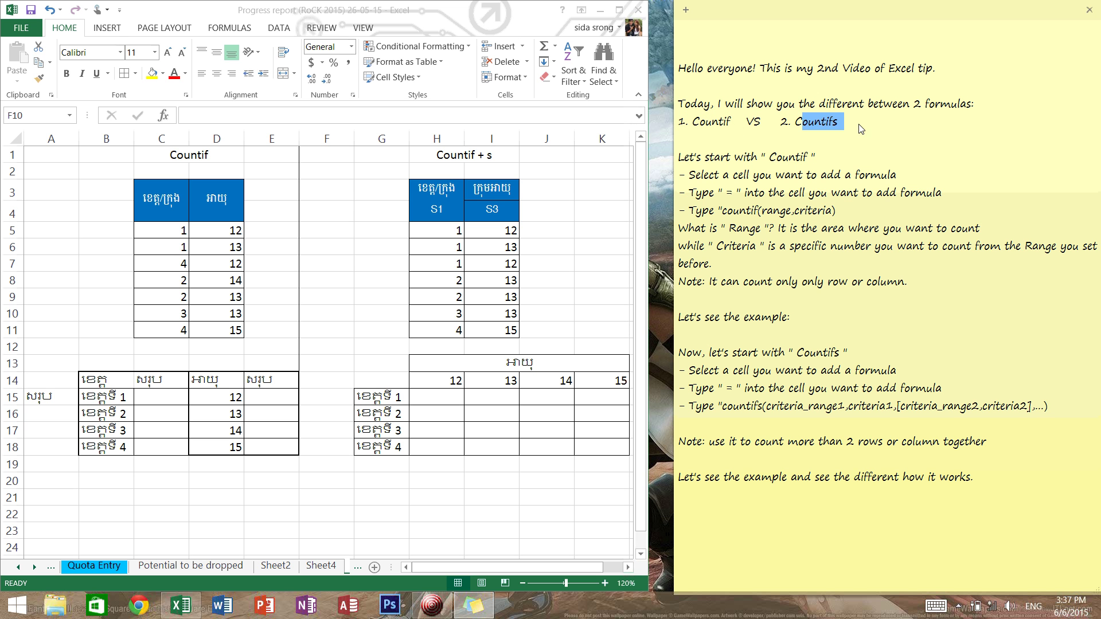
left_click(850, 126)
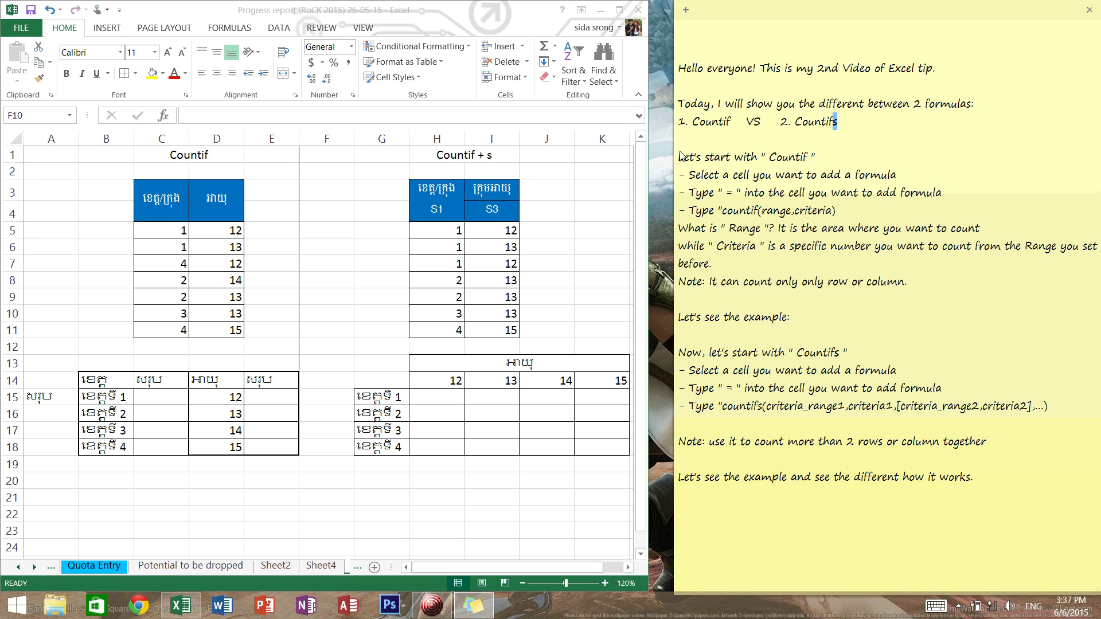
left_click_drag(683, 162, 827, 162)
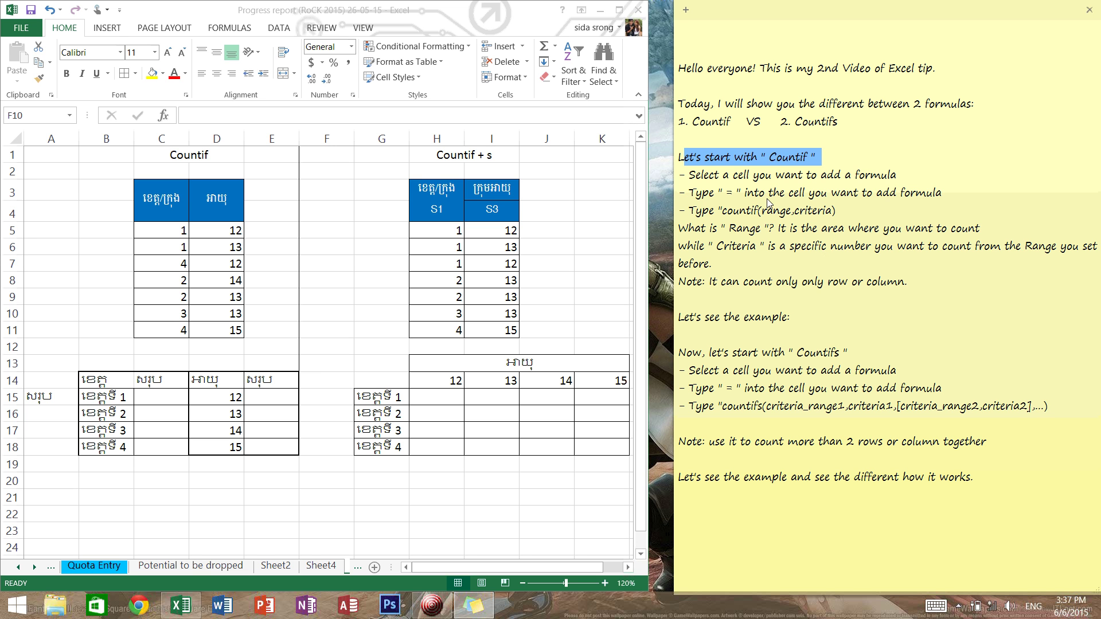
mouse_move(689, 177)
left_mouse_down()
mouse_move(897, 192)
mouse_move(911, 183)
left_mouse_up()
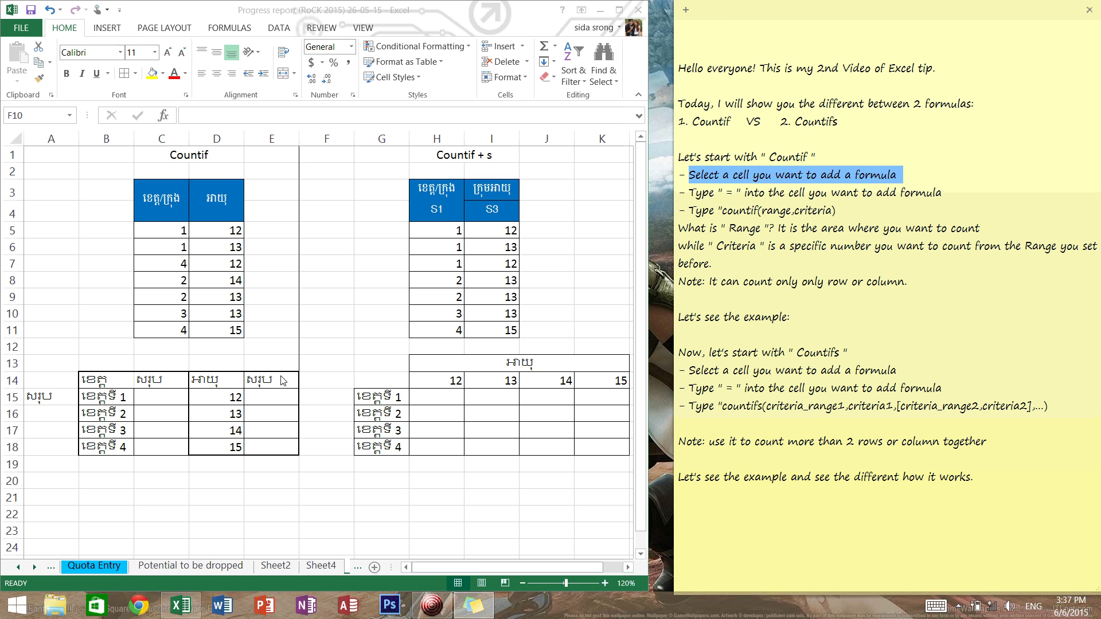
Enter =countif(C5:C11,1) in C15 so province 1 counts 2.
left_click(168, 398)
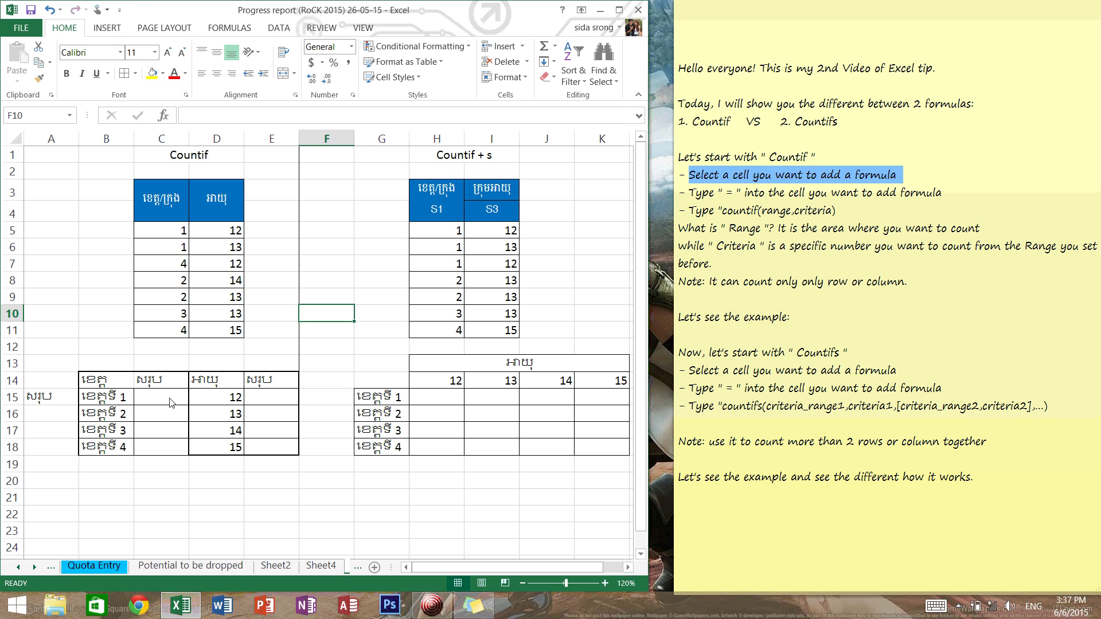
key("Down")
left_click(166, 402)
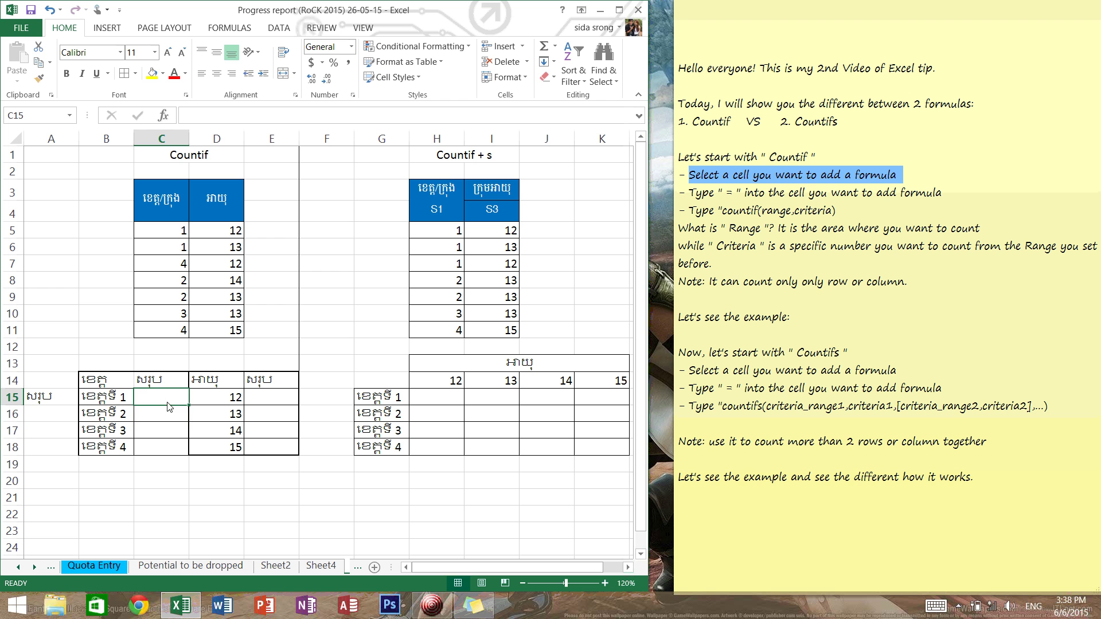
type("=")
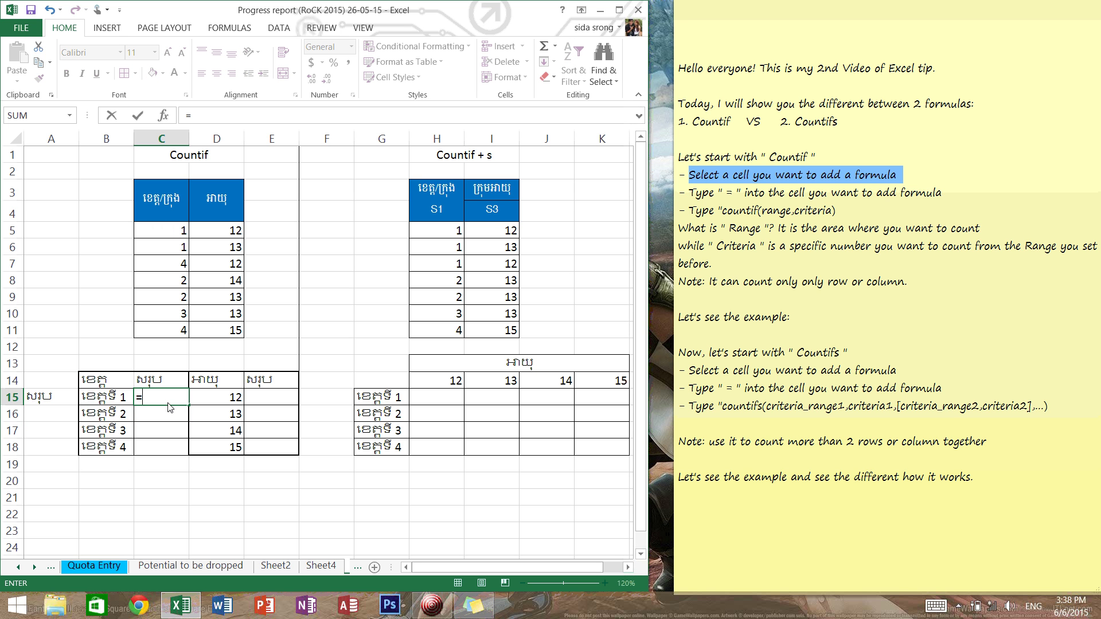
type("coun")
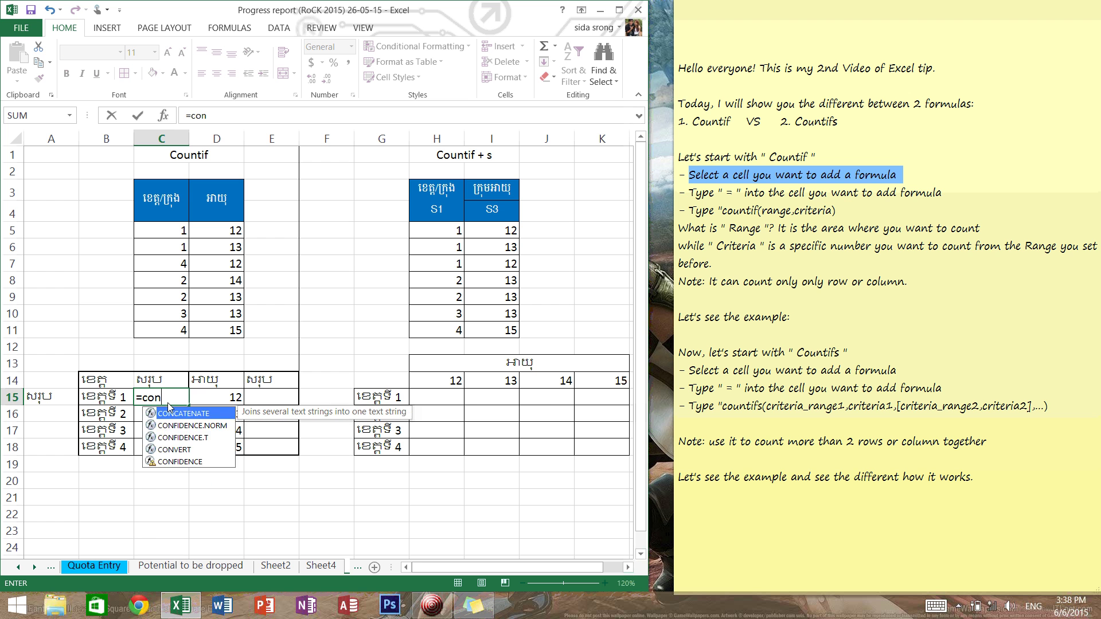
type("tif")
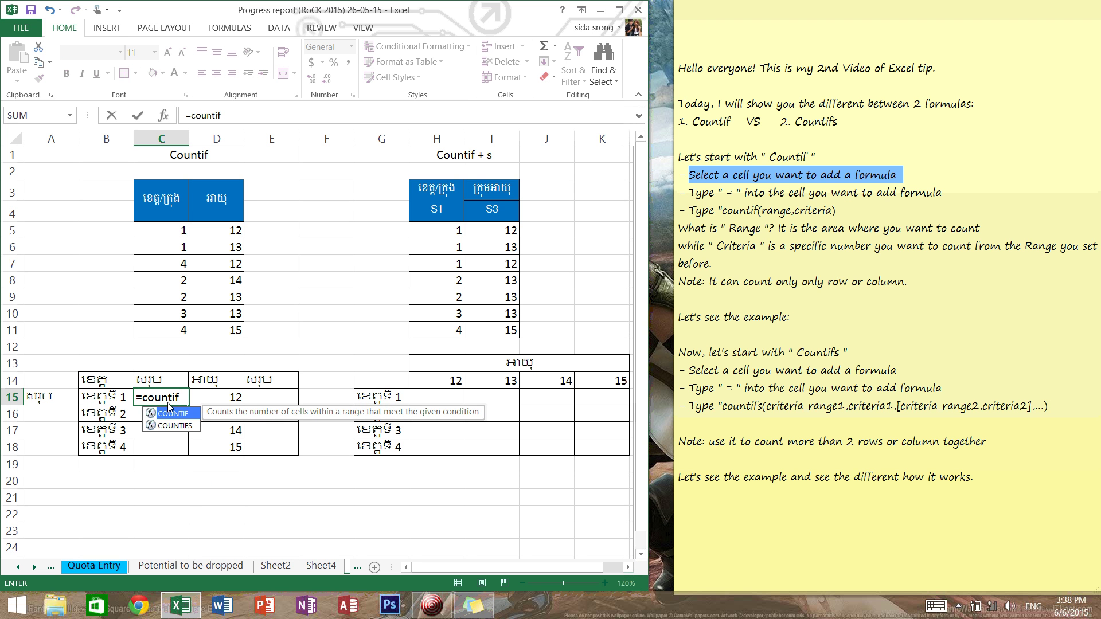
type("(")
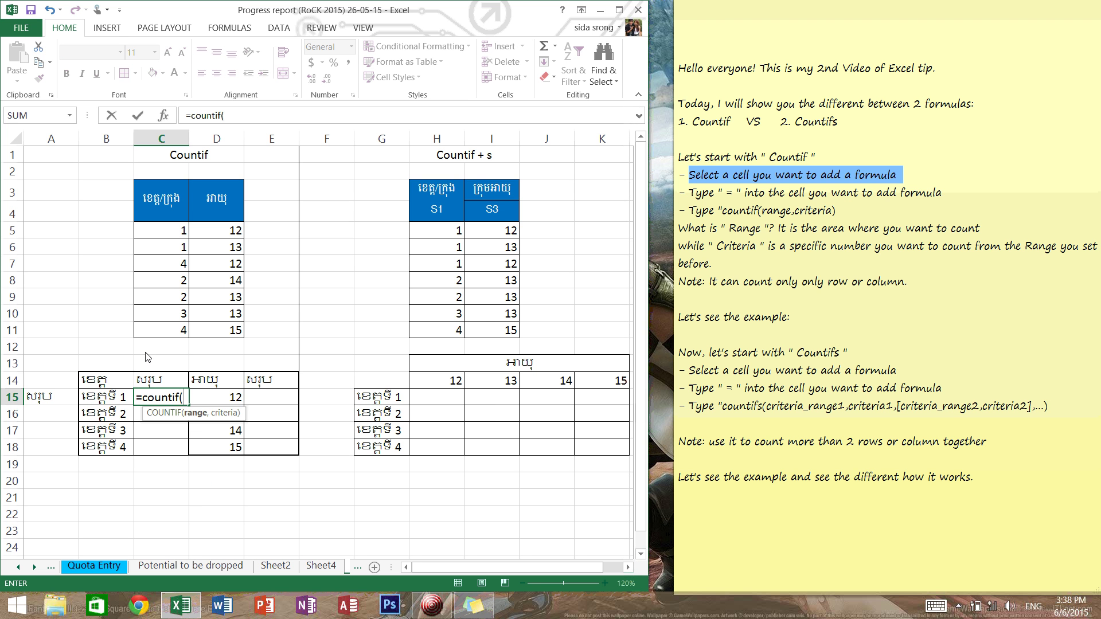
left_click_drag(177, 229, 168, 332)
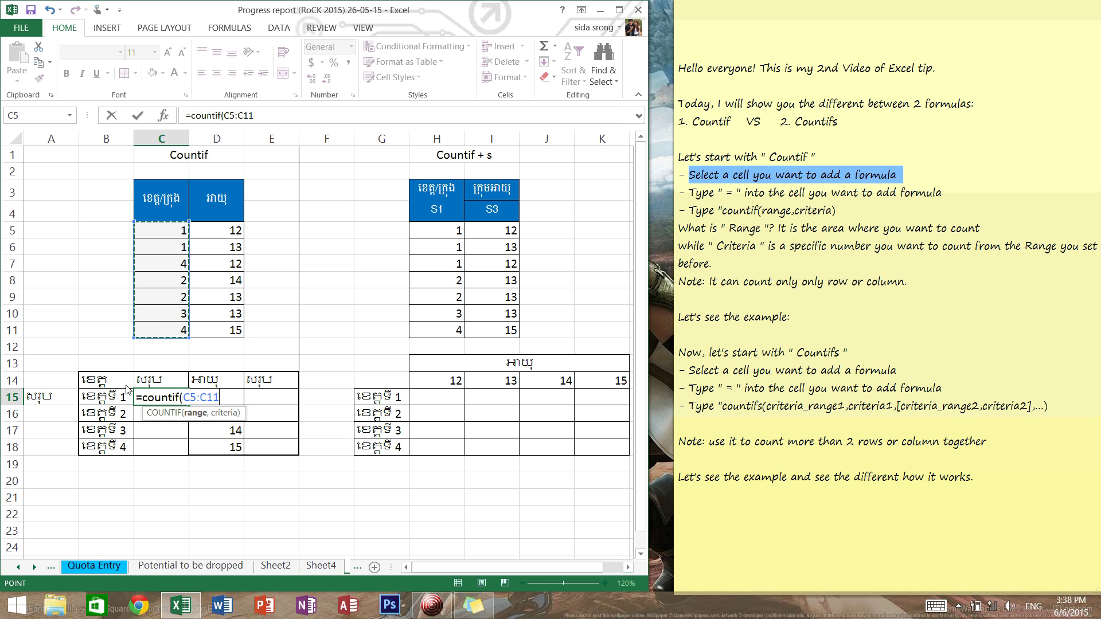
type(",1")
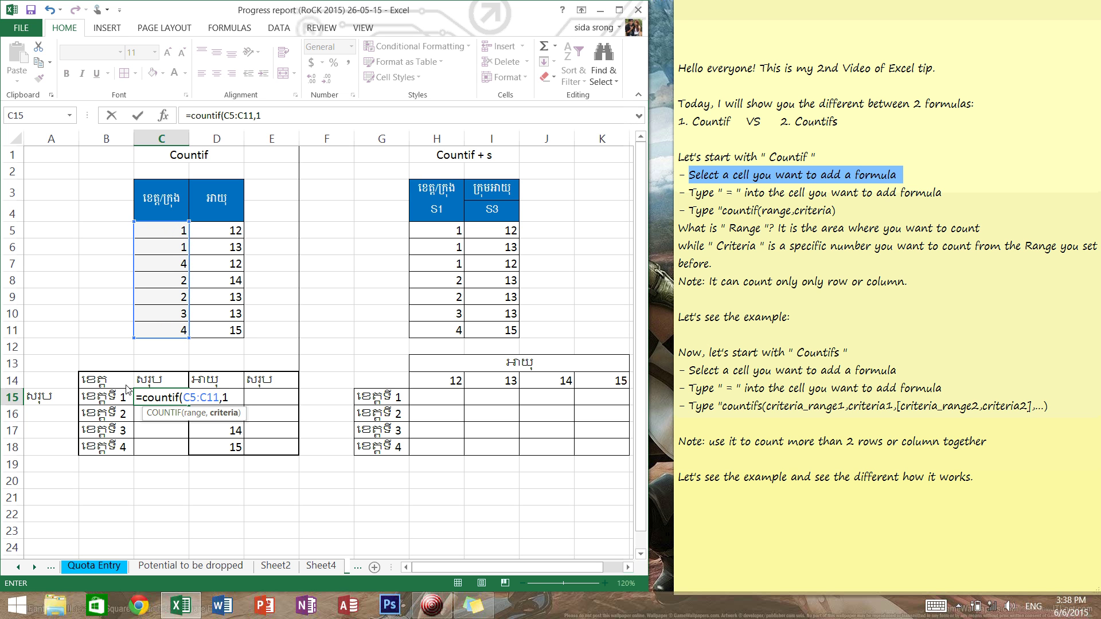
type(")")
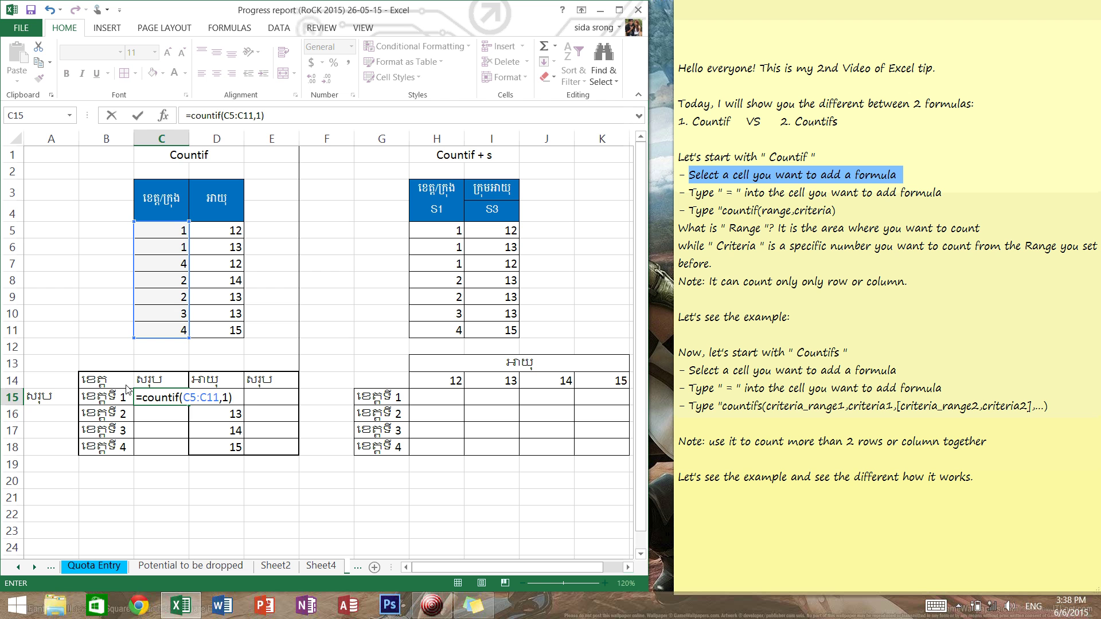
key("Return")
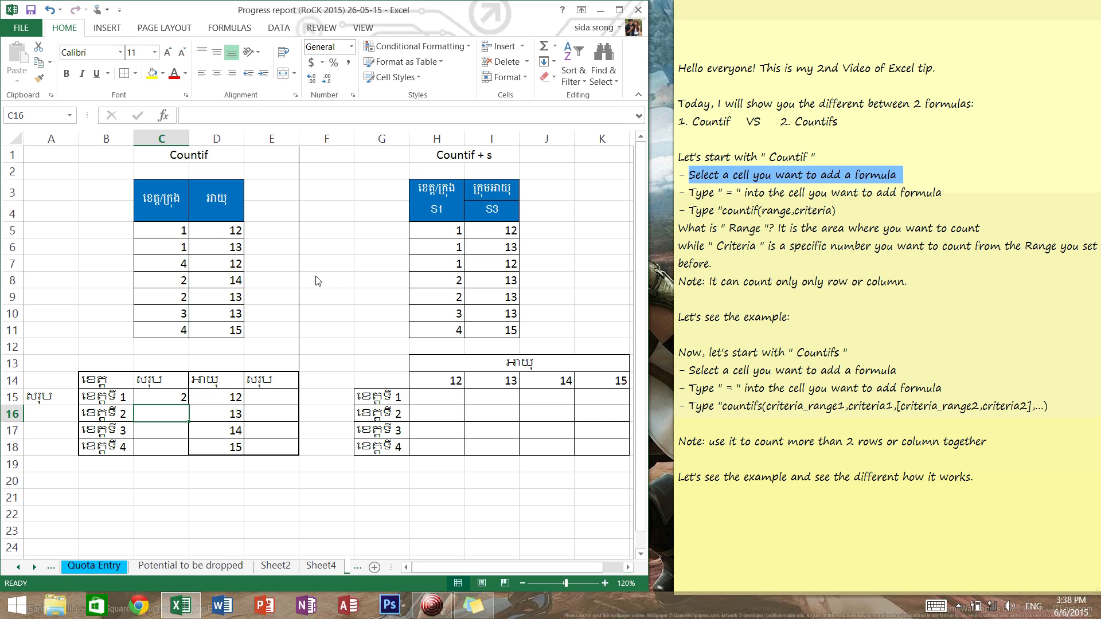
left_click_drag(787, 193, 732, 193)
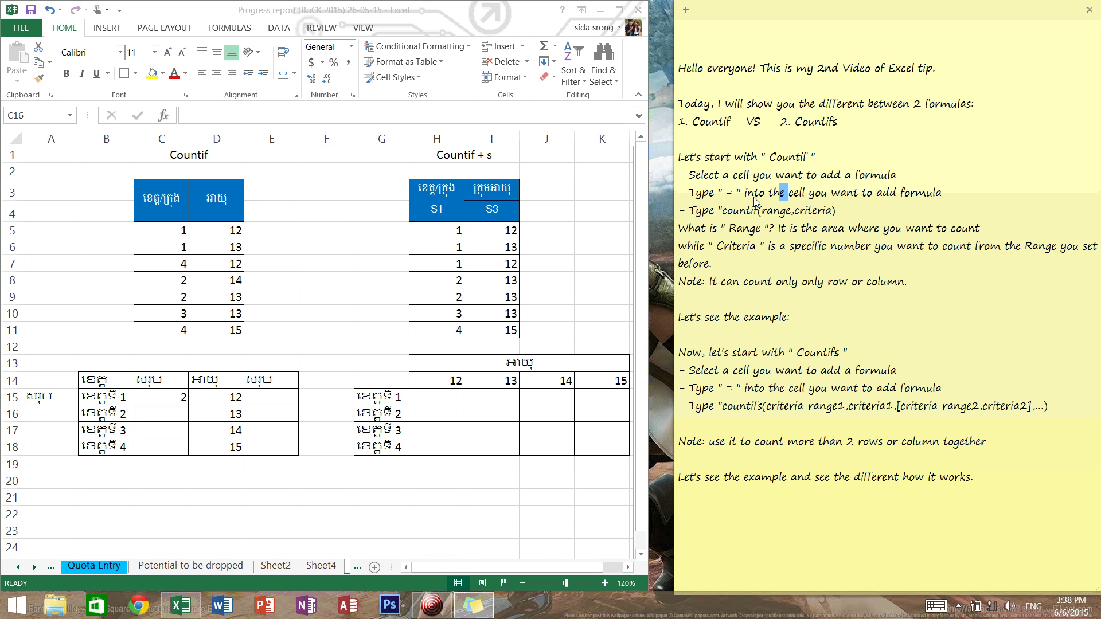
left_click_drag(845, 211, 681, 211)
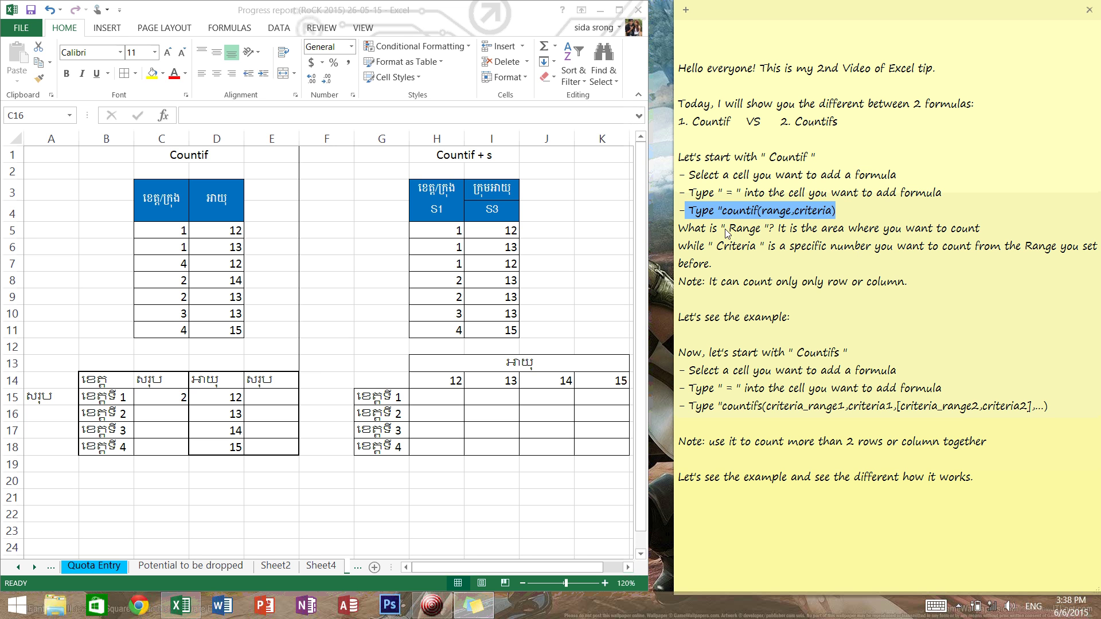
left_click_drag(727, 231, 768, 235)
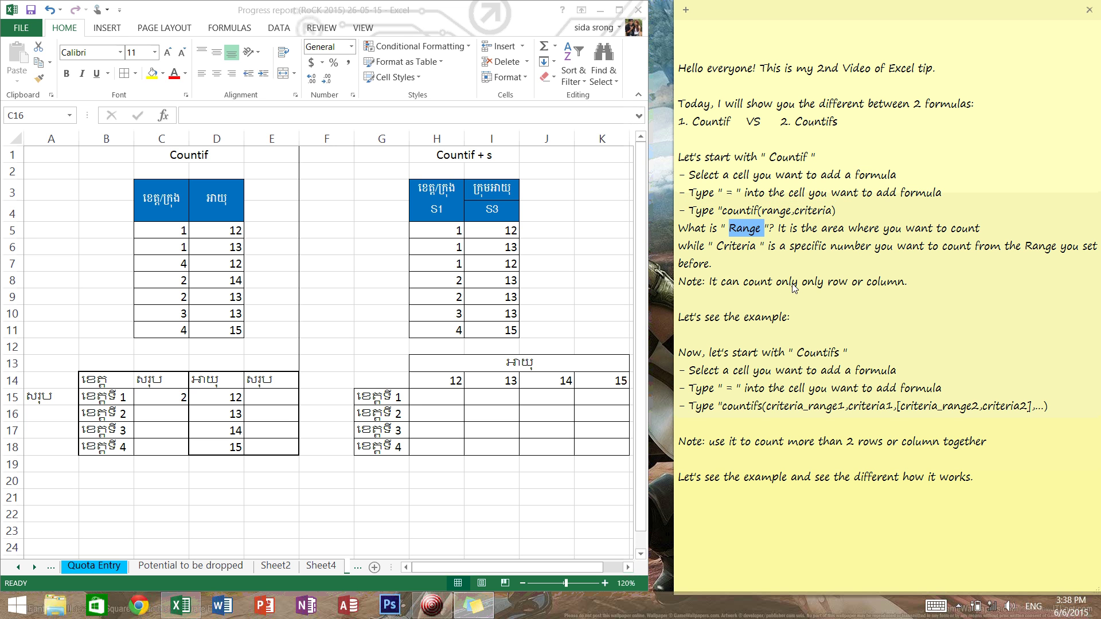
left_click_drag(790, 232, 983, 239)
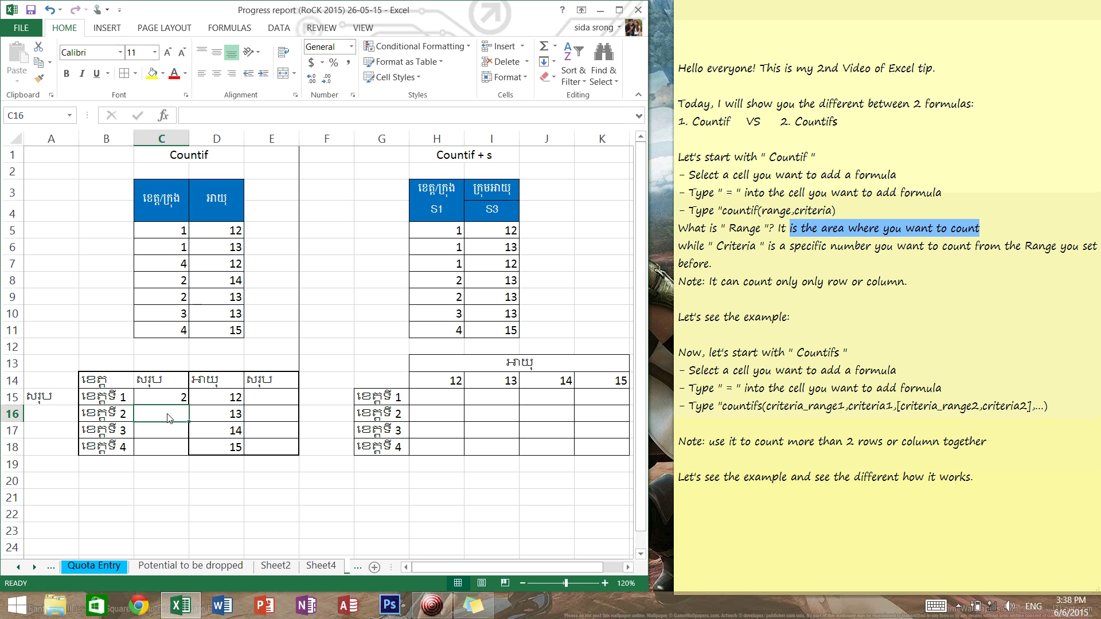
mouse_move(160, 232)
left_mouse_down()
mouse_move(195, 329)
mouse_move(182, 333)
left_mouse_up()
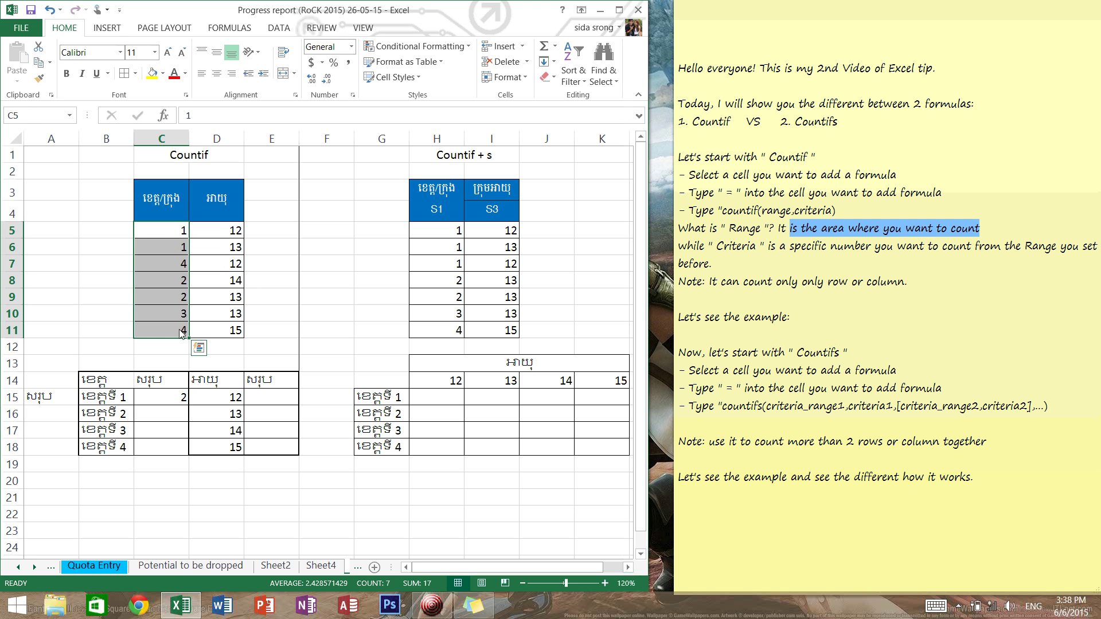
left_click(739, 234)
left_click_drag(726, 231, 761, 229)
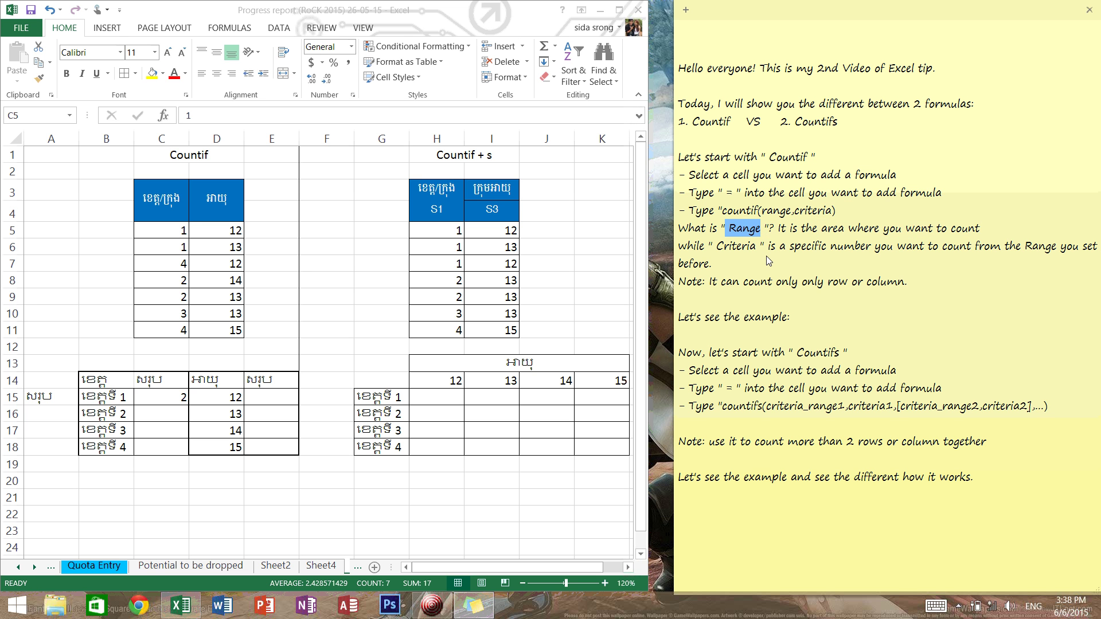
left_click_drag(715, 248, 964, 258)
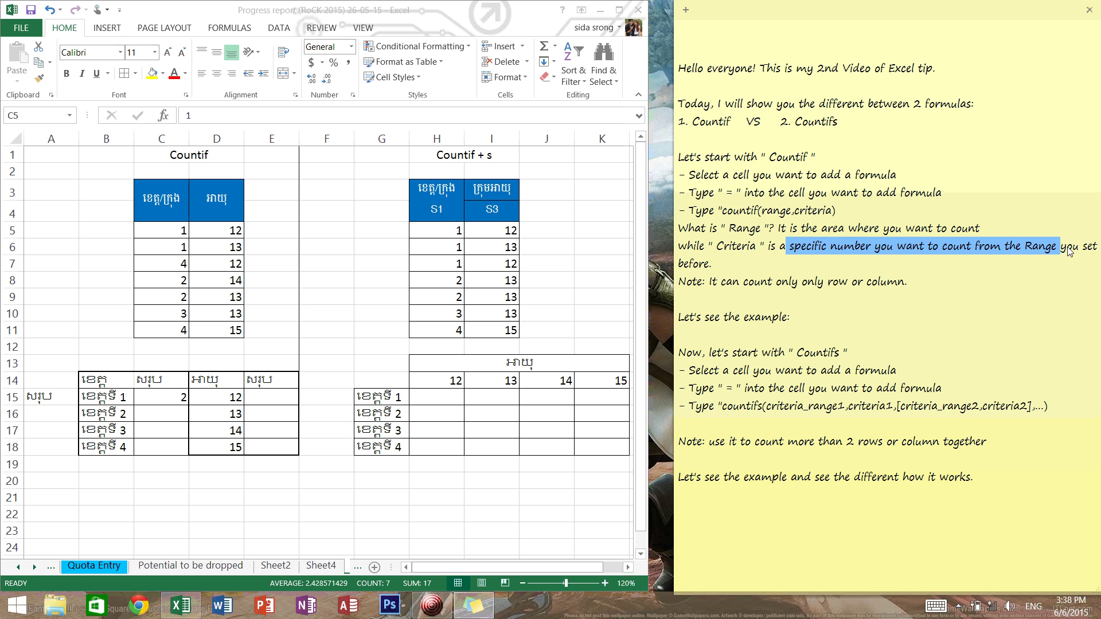
left_click_drag(1051, 253, 1072, 252)
Reopen C15 to show =COUNTIF(C5:C11,1) and confirm it again.
left_click(177, 285)
left_click(170, 398)
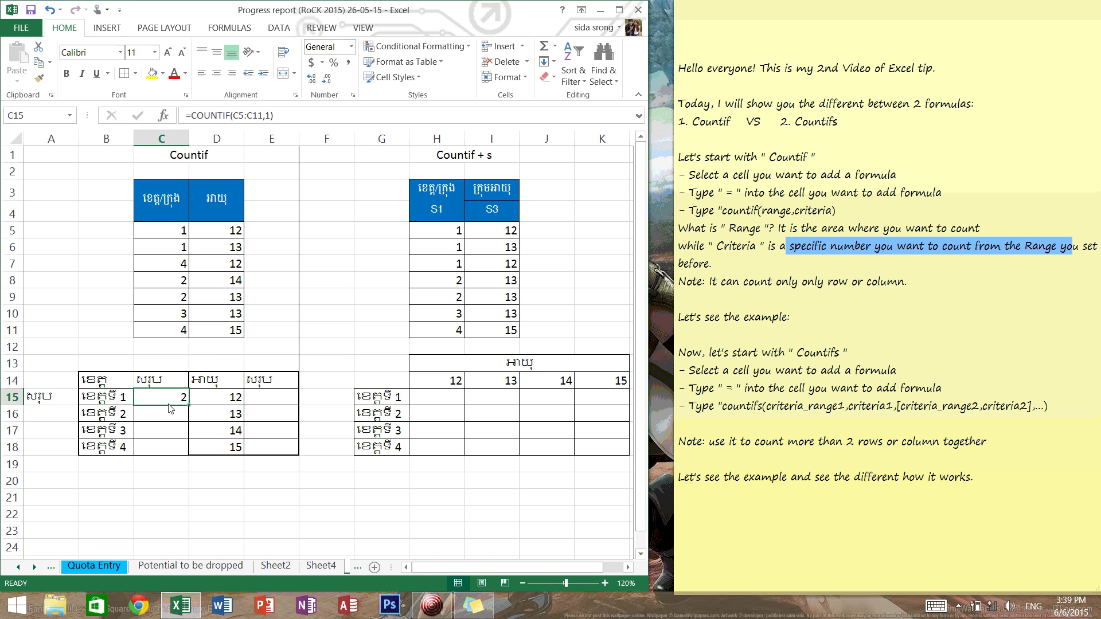
double_click(173, 400)
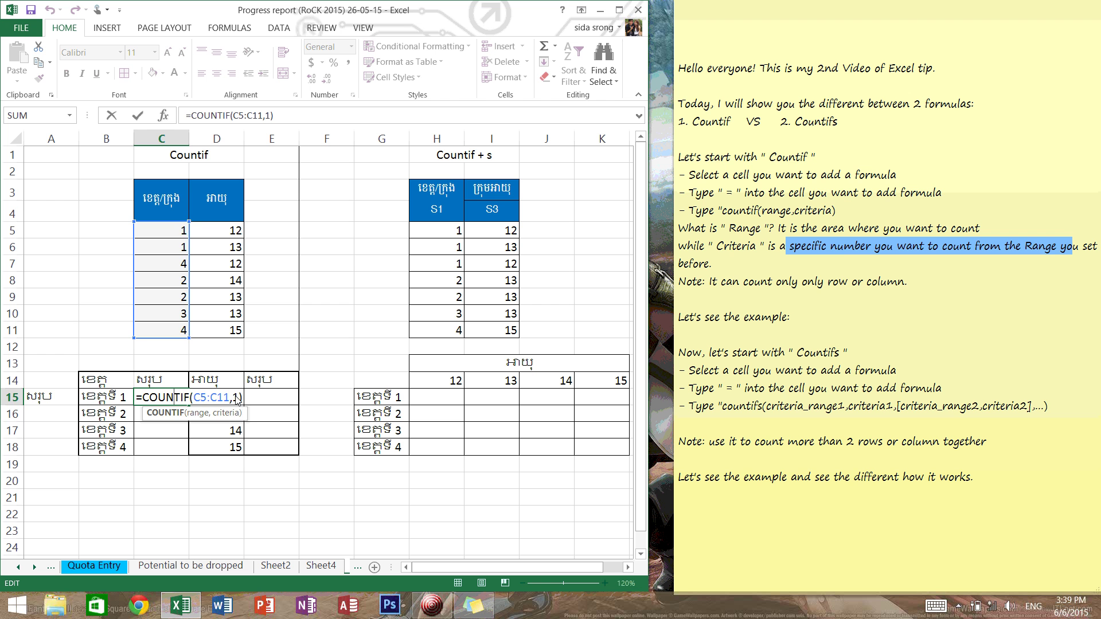
key("Return")
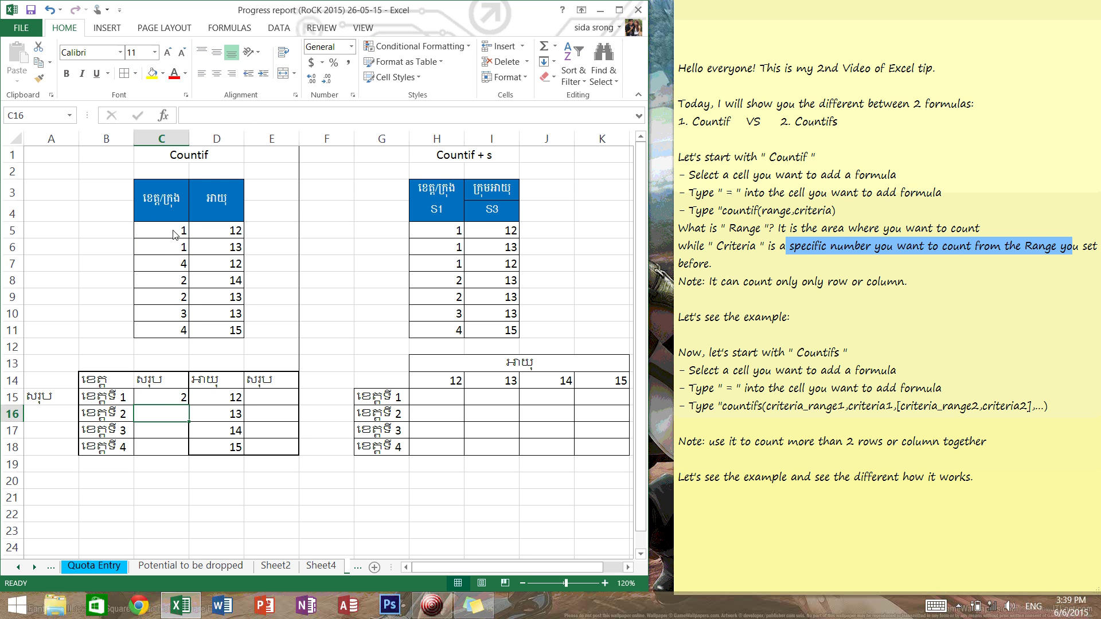
Verify the two province 1 codes in C5:C6, briefly jotting 2 in B6 then clearing it.
left_click(167, 241)
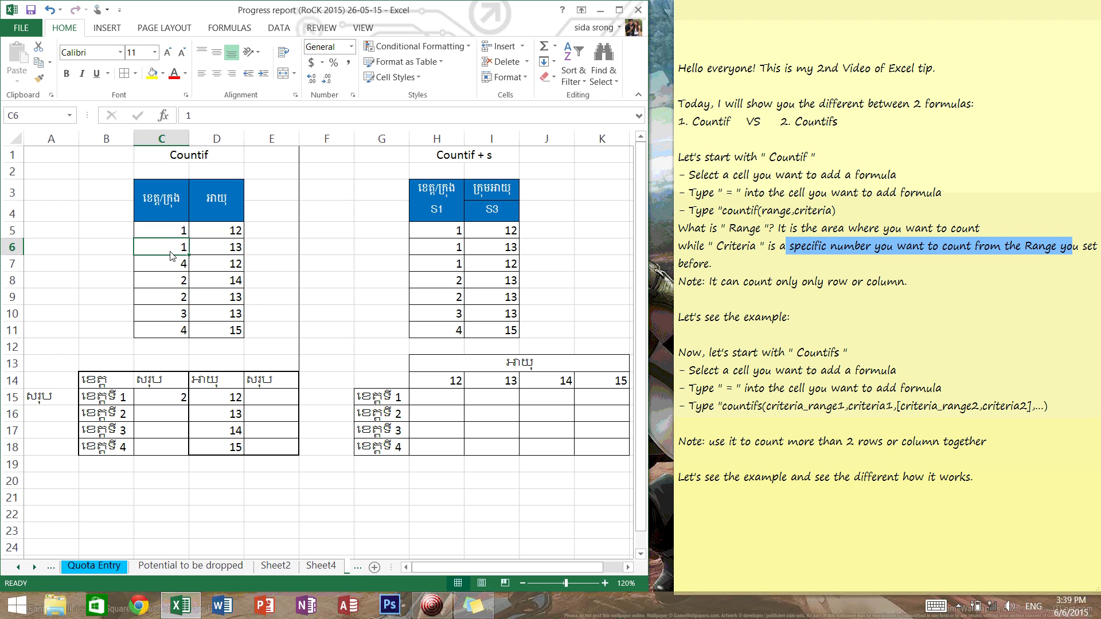
left_click(170, 399)
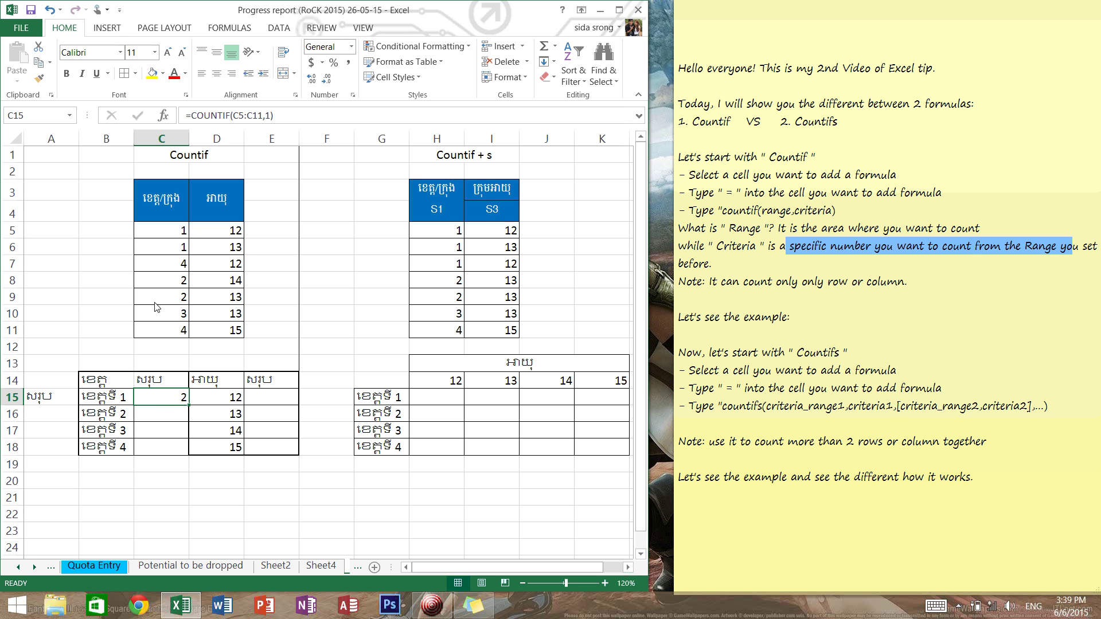
left_click_drag(156, 232, 157, 247)
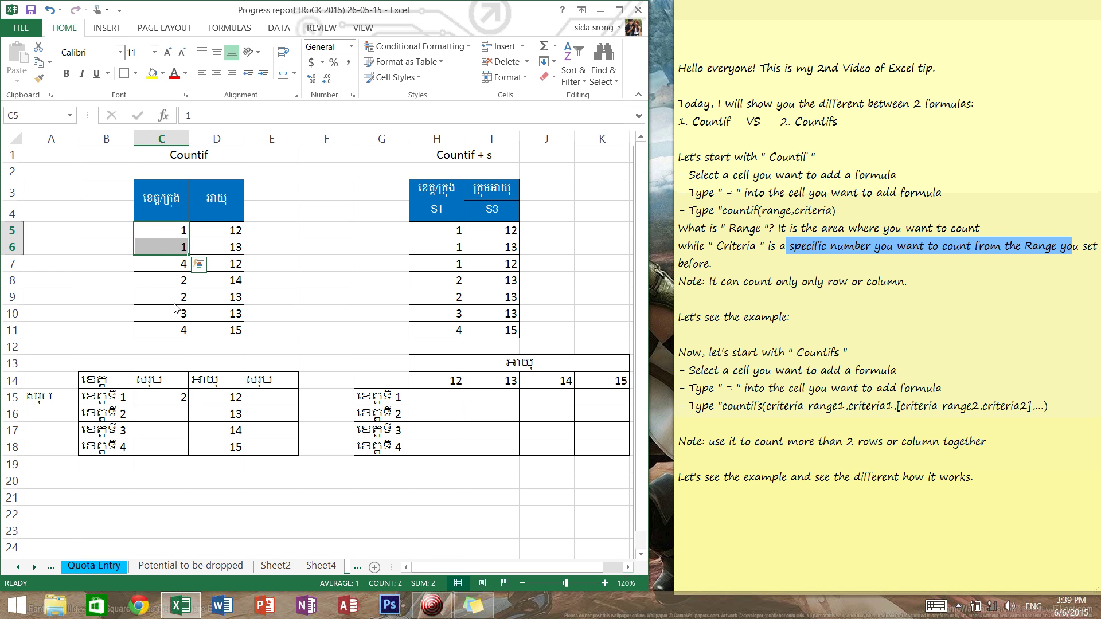
left_click(99, 247)
type("2")
left_click(98, 282)
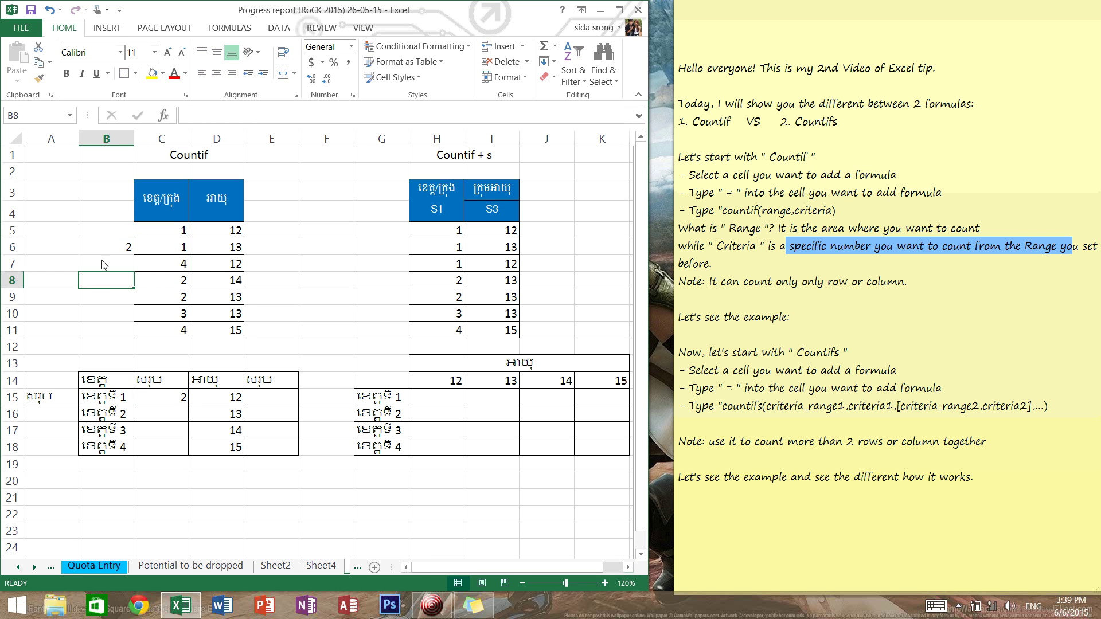
left_click(175, 399)
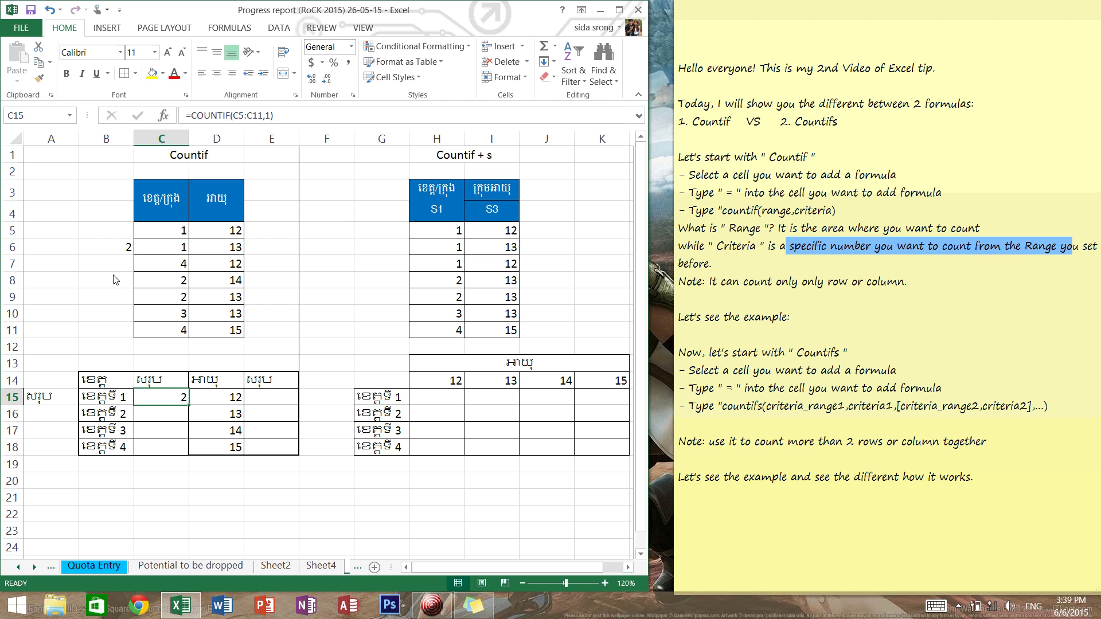
left_click(109, 248)
key("Delete")
Select C16, checking its province 2 label in B16.
left_click(152, 334)
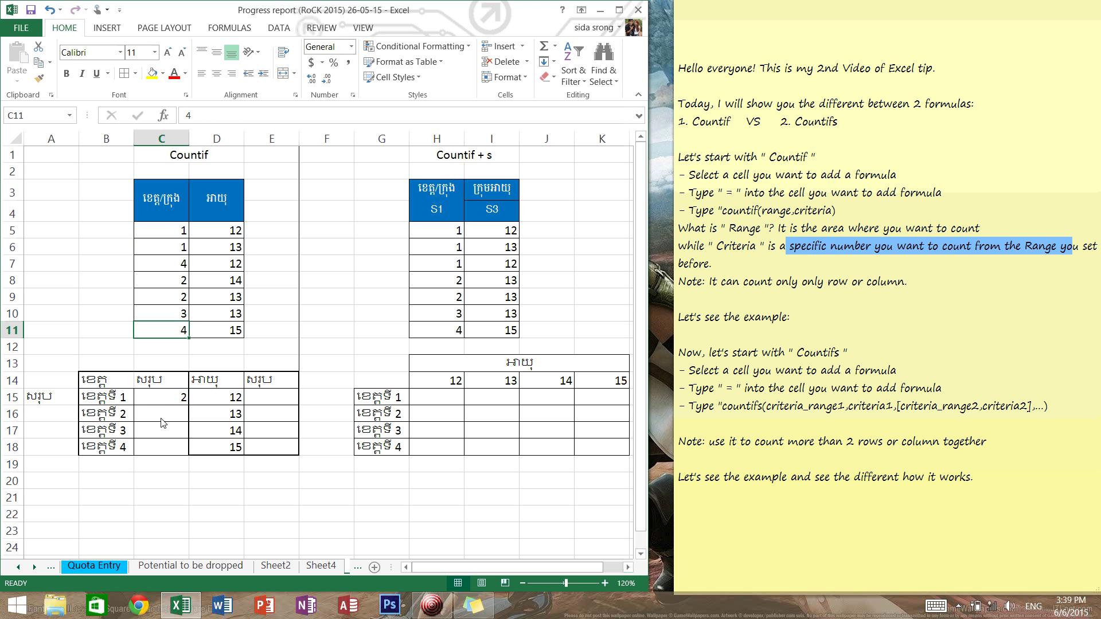
left_click(160, 416)
left_click(110, 414)
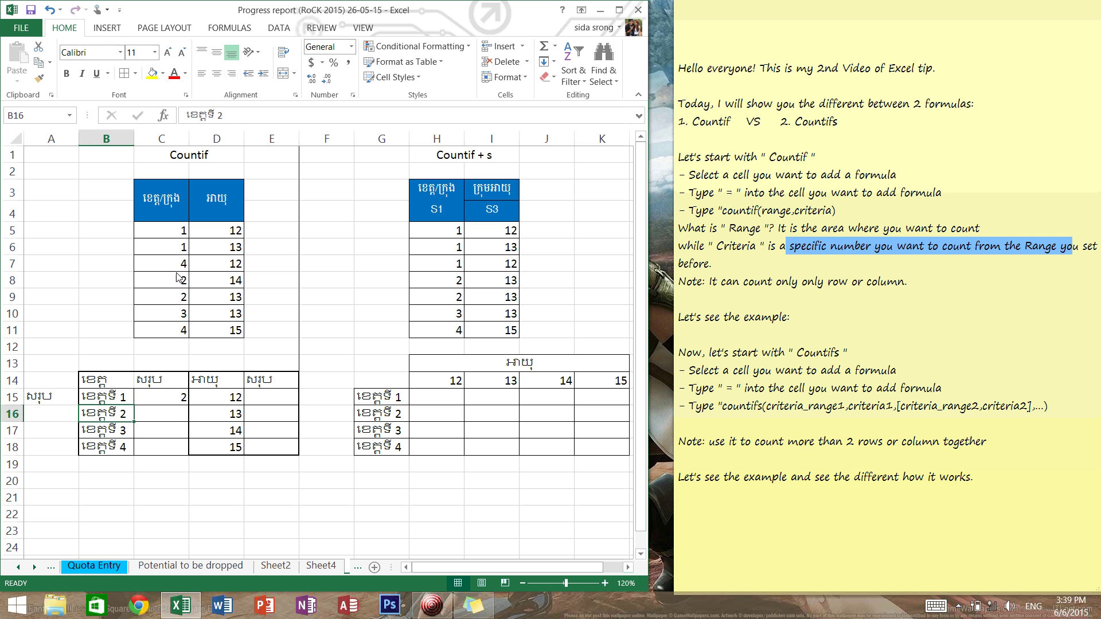
left_click(178, 293)
left_click(161, 413)
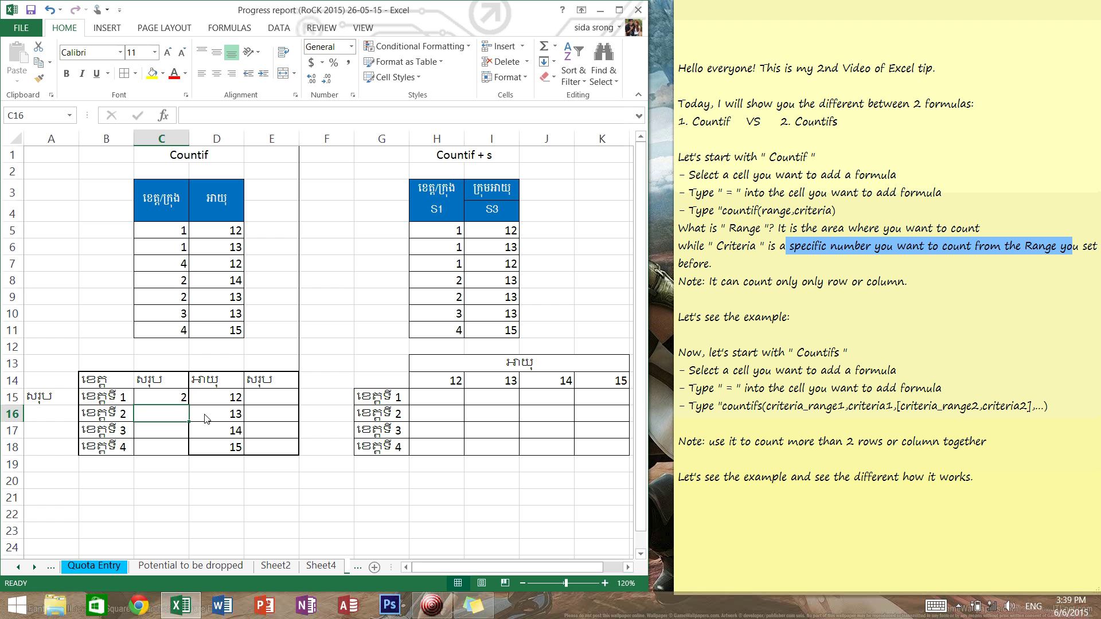
Enter COUNTIF formulas over C5:C11 for provinces 2, 3 and 4 in C16:C18, giving 2, 1 and 2.
type("=co")
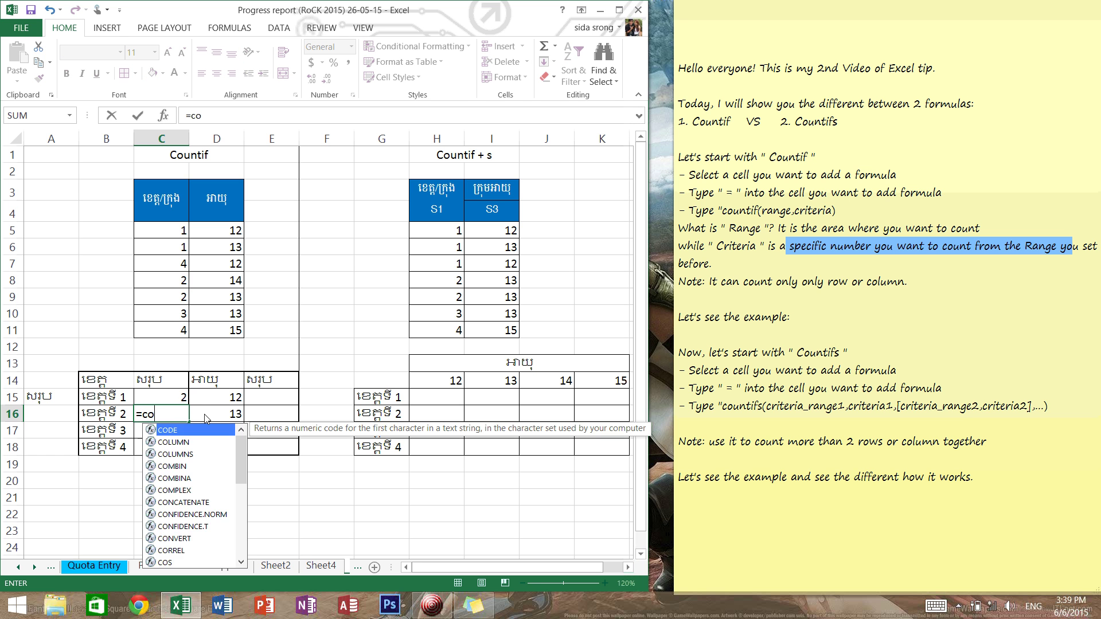
type("unt")
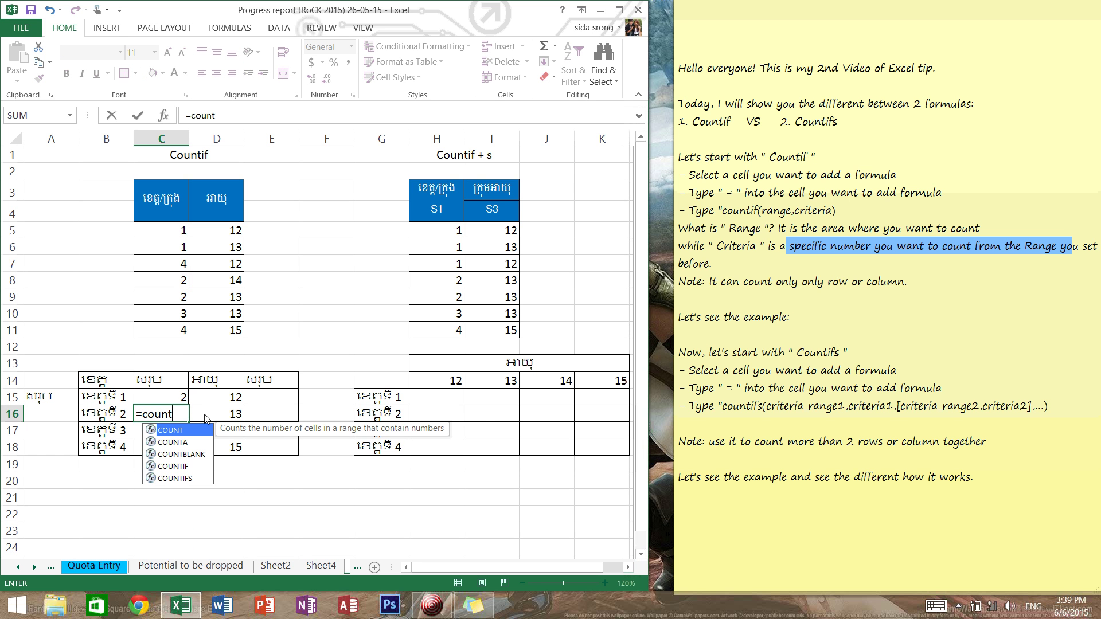
type("if(")
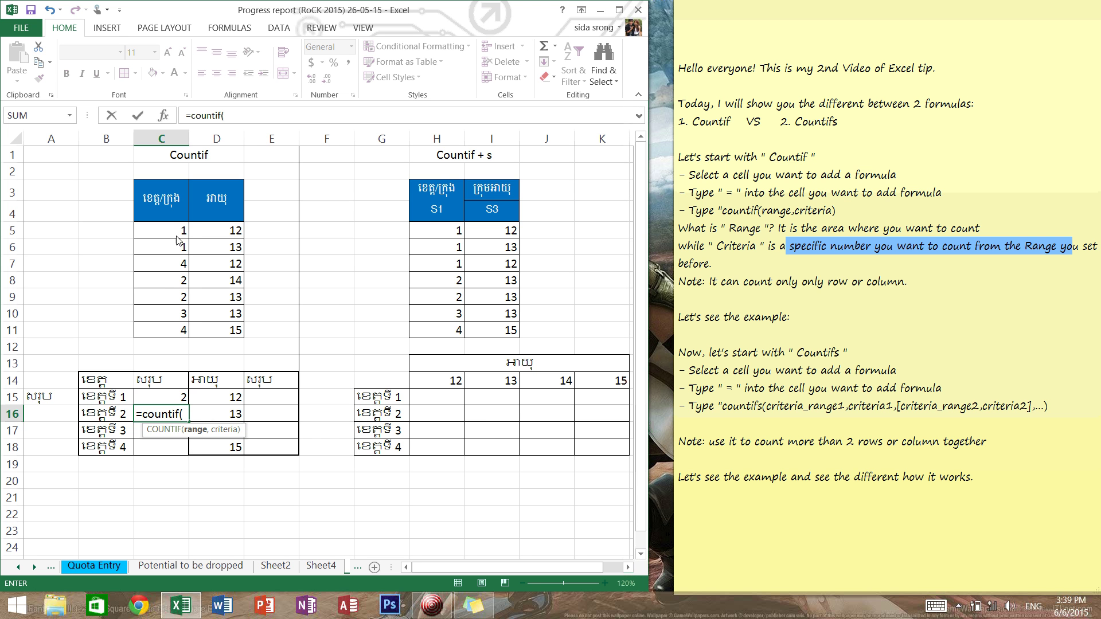
left_click_drag(172, 232, 172, 331)
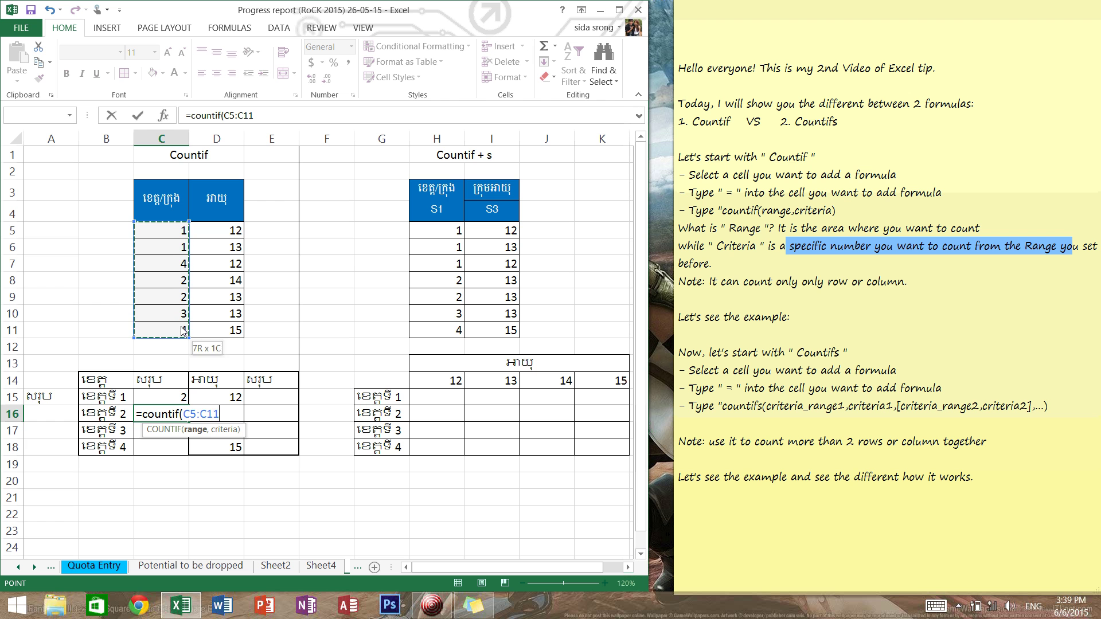
type(",")
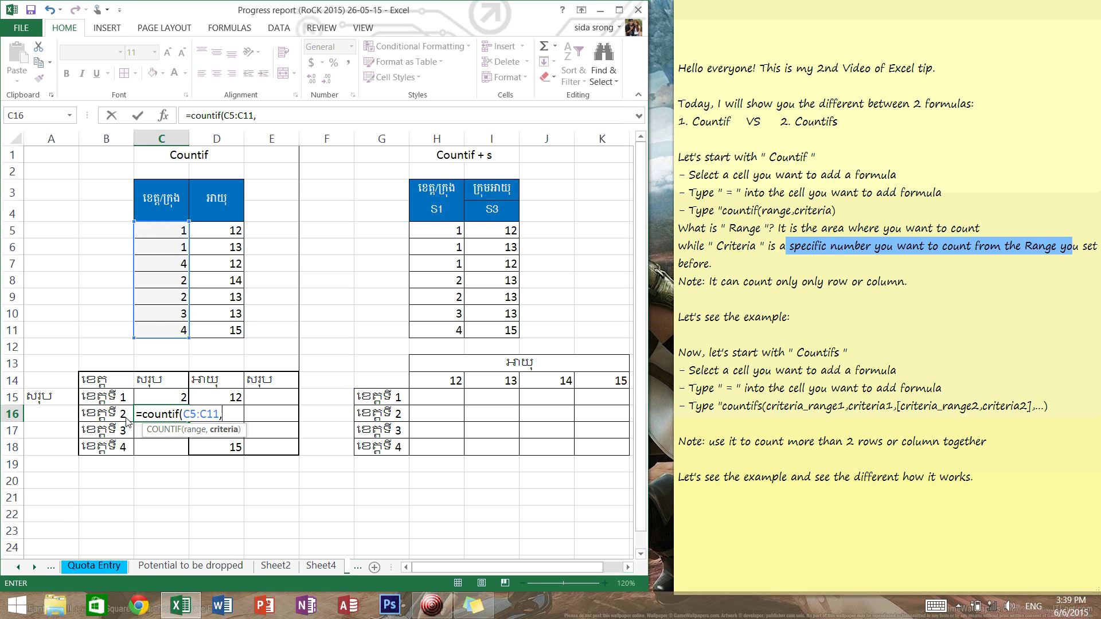
type("2")
type(")")
key("Return")
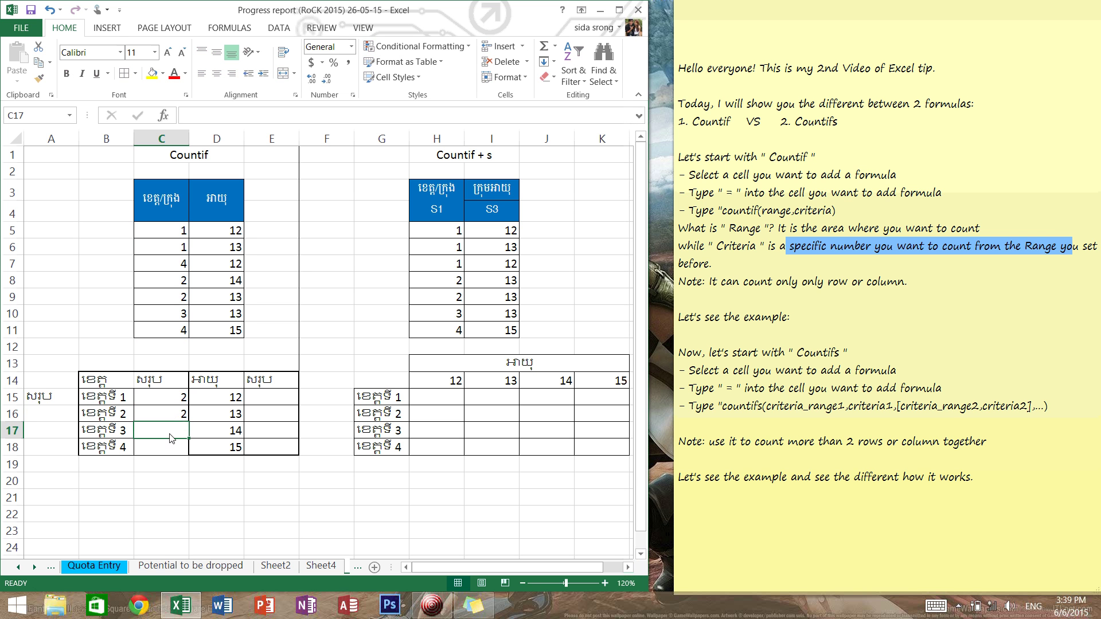
type("=c")
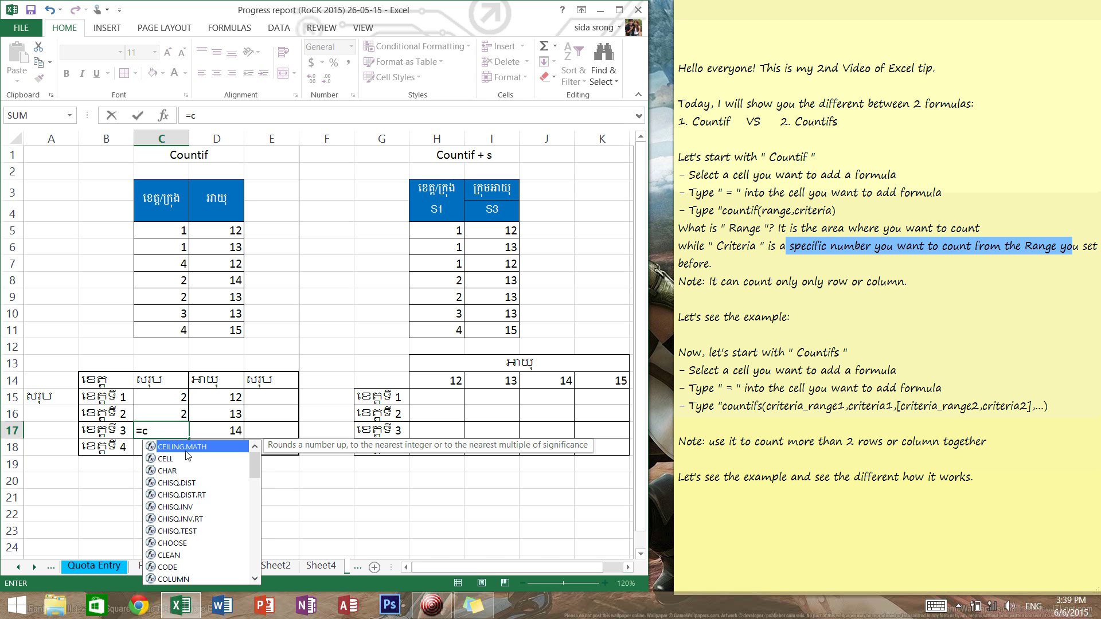
type("ount")
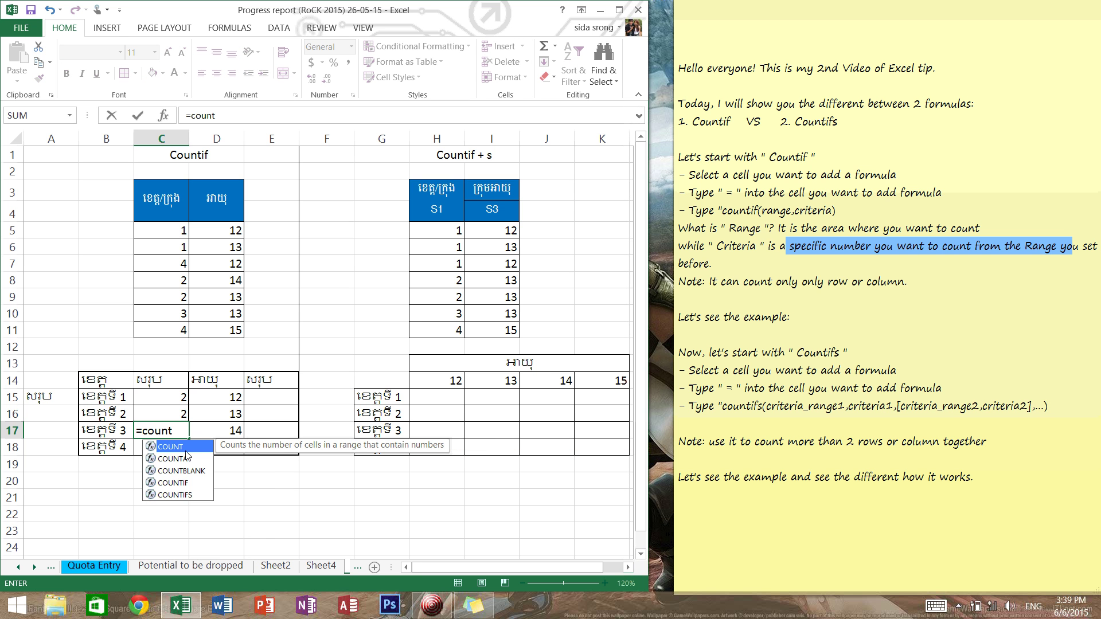
type("if(")
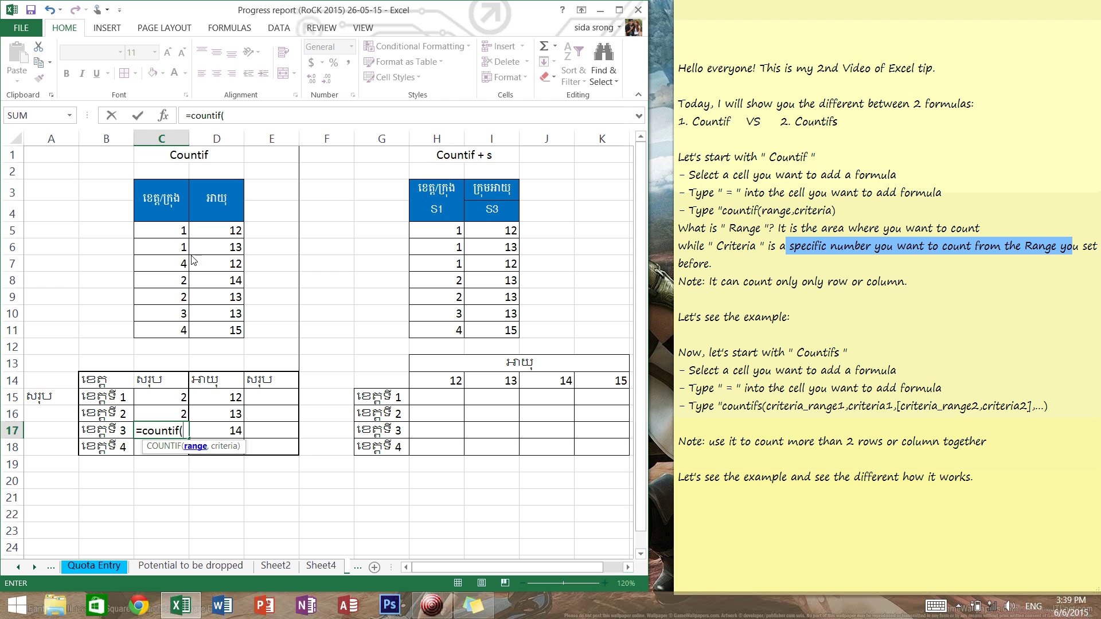
left_click_drag(169, 227, 170, 338)
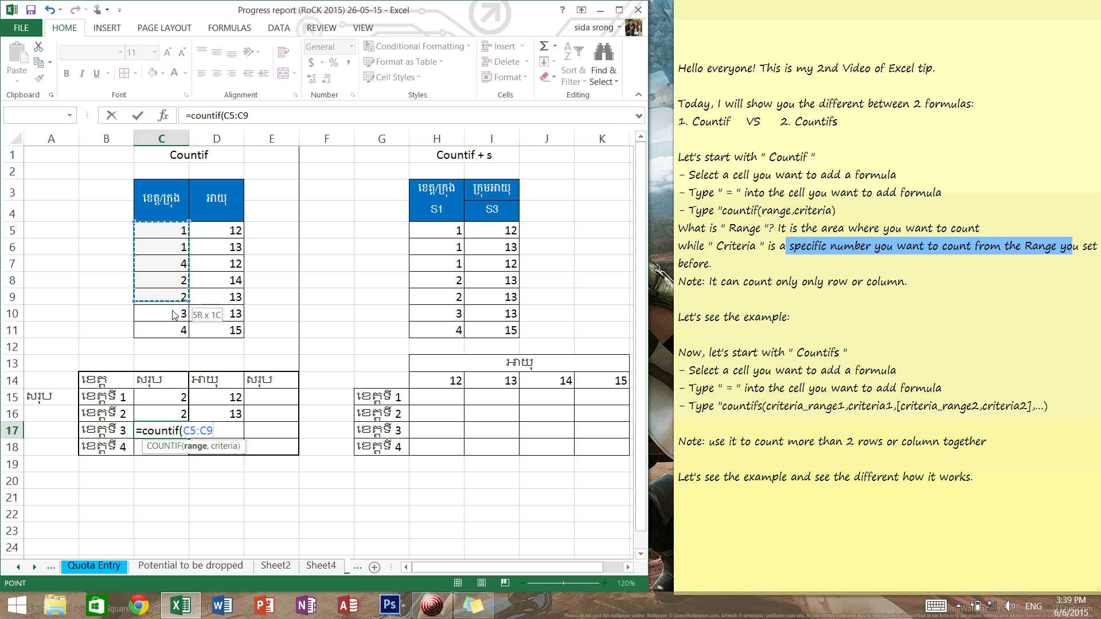
type(",3")
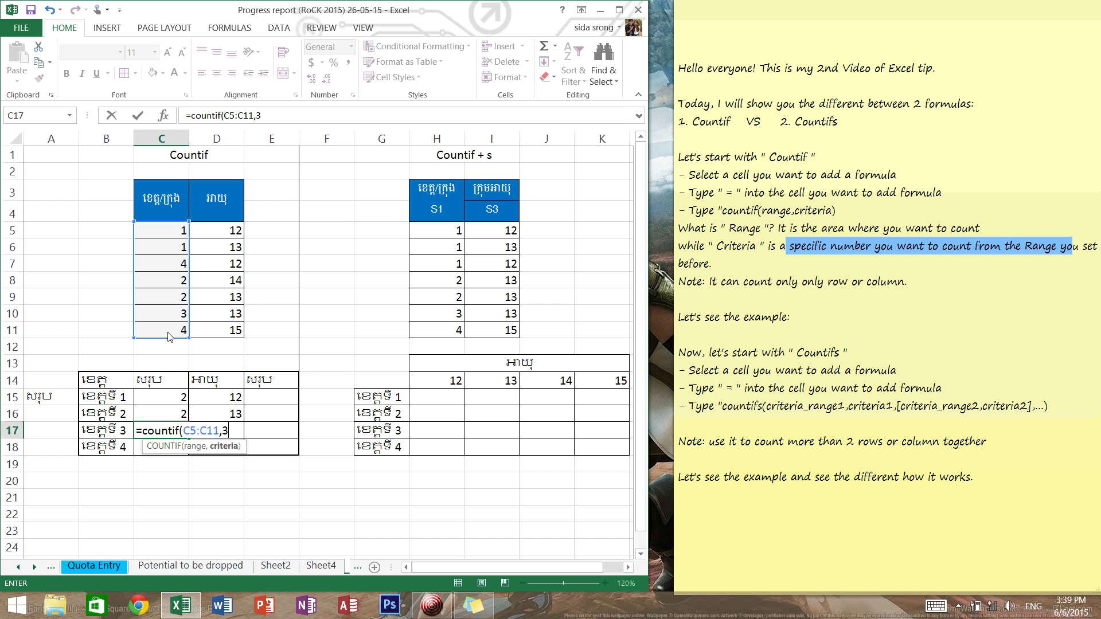
key("Return")
type("=")
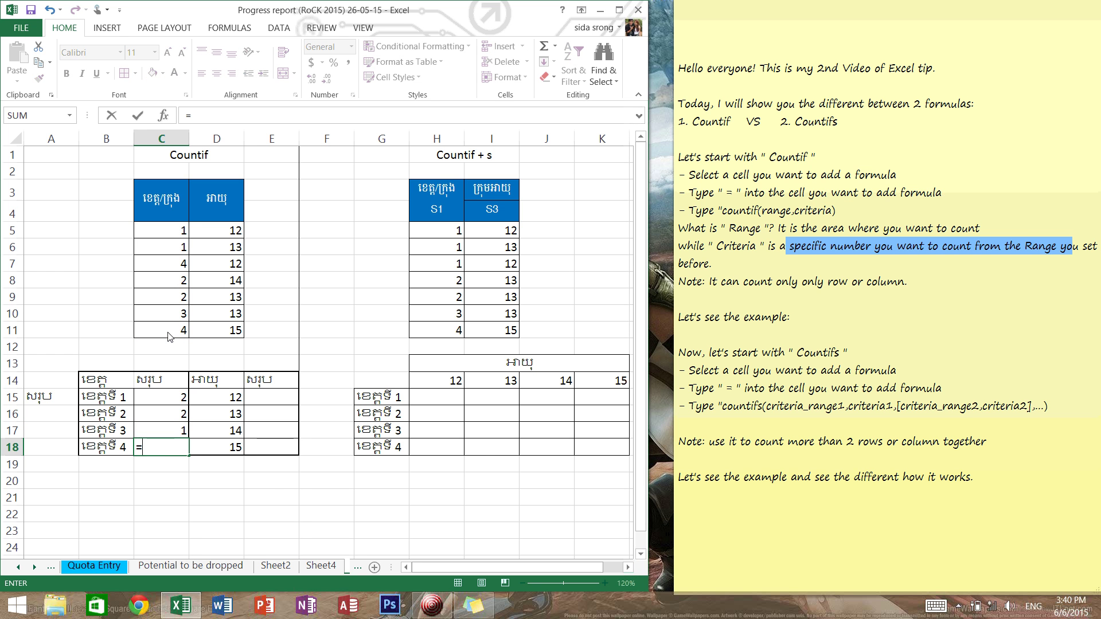
type("countif")
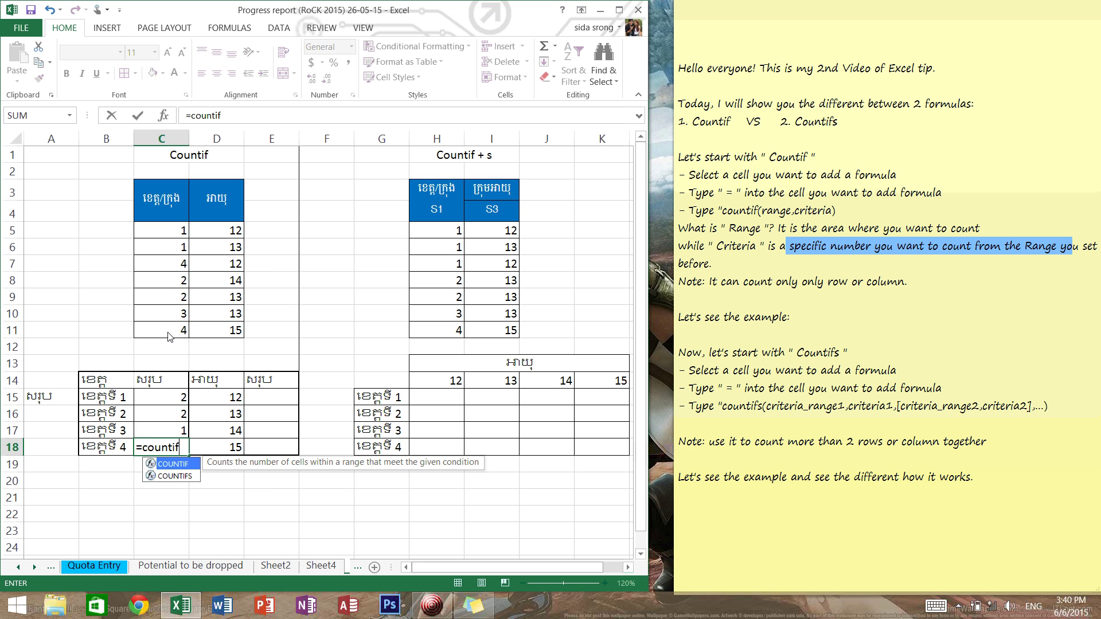
type("(")
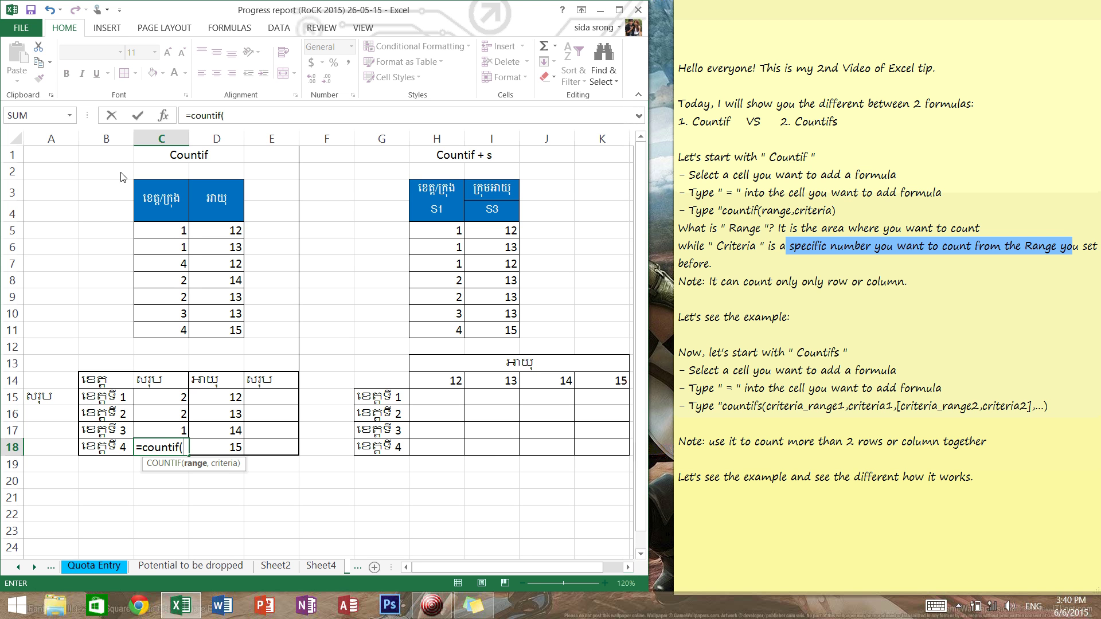
left_click_drag(166, 230, 165, 336)
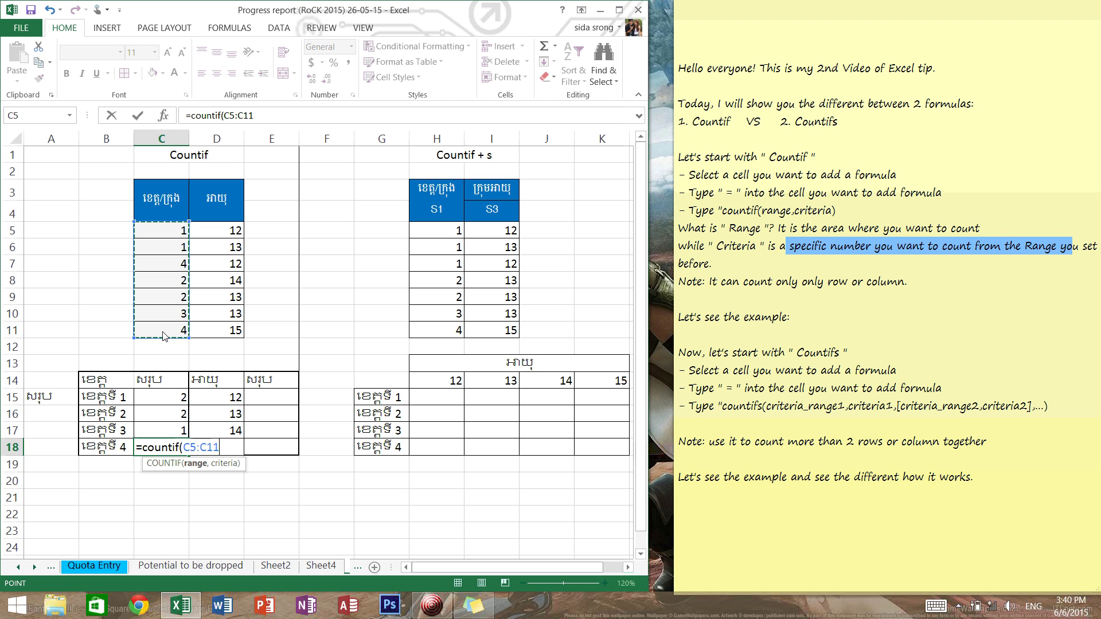
type(",4")
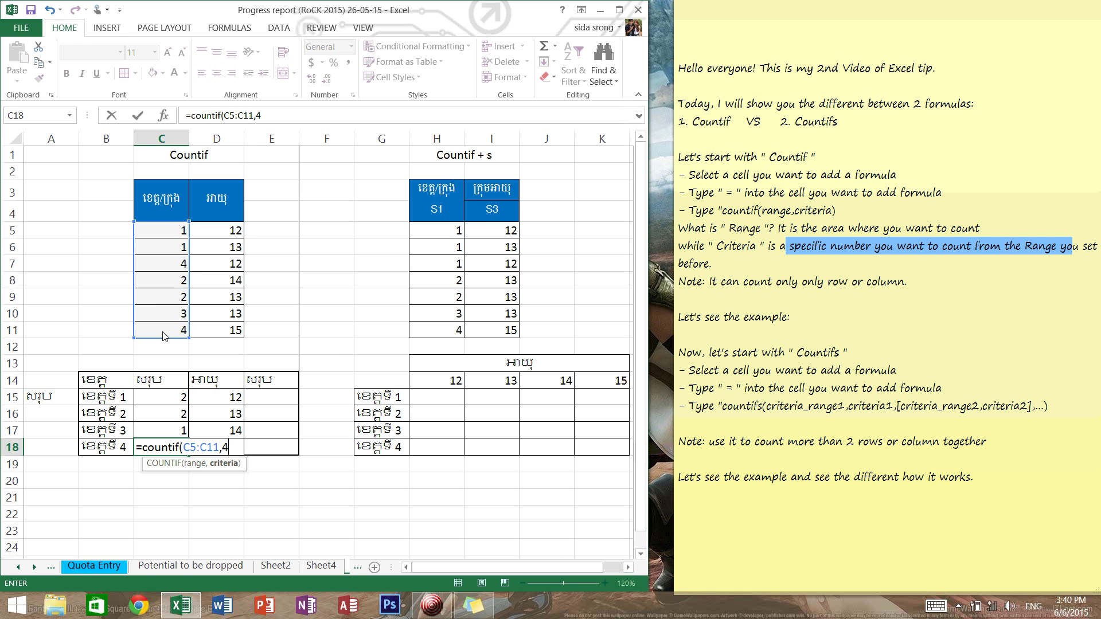
key("Return")
left_click(182, 399)
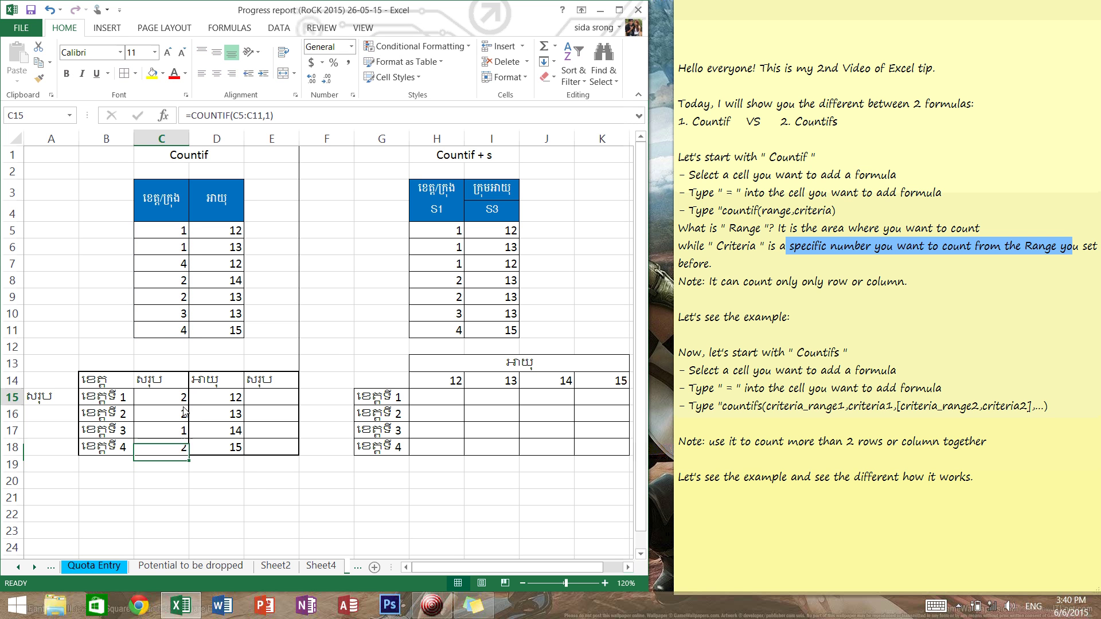
left_click_drag(183, 411, 178, 465)
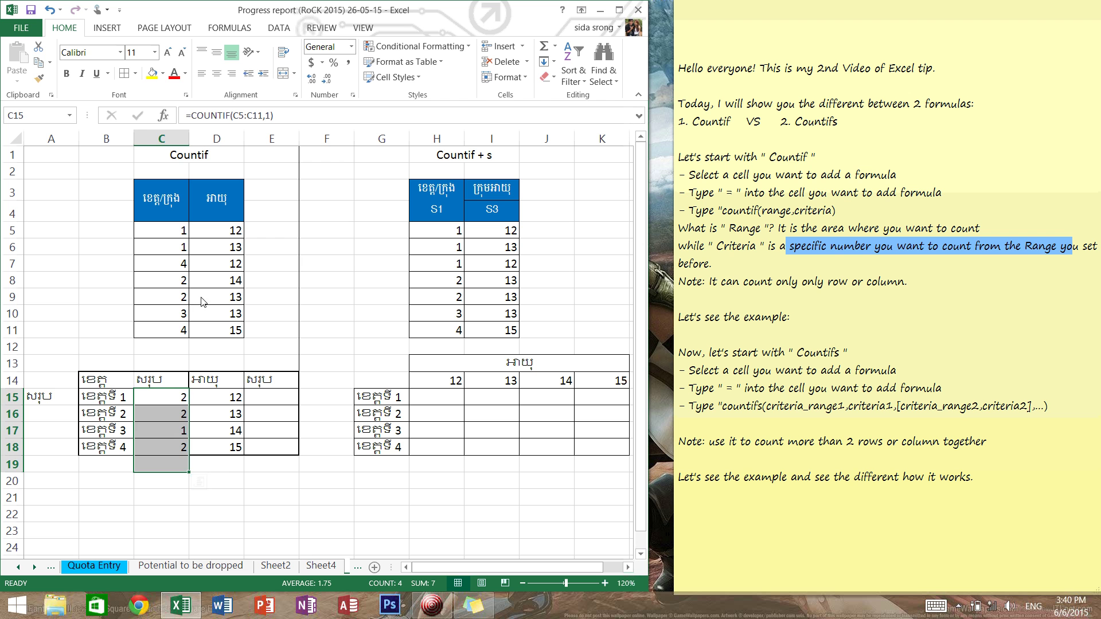
left_click(178, 450)
left_click(177, 332)
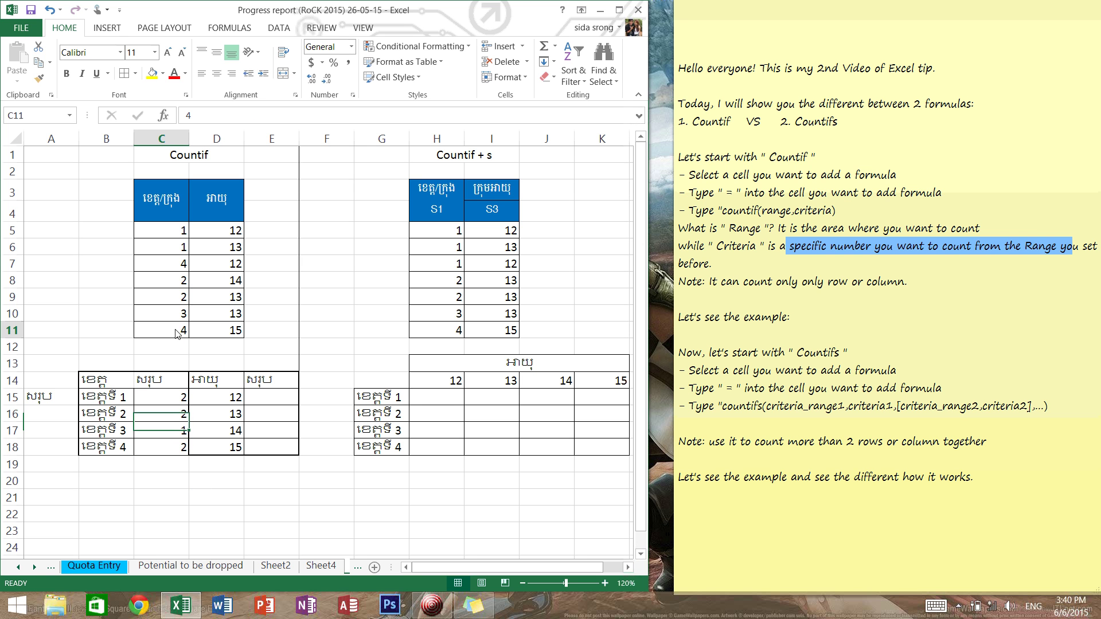
left_click(183, 267)
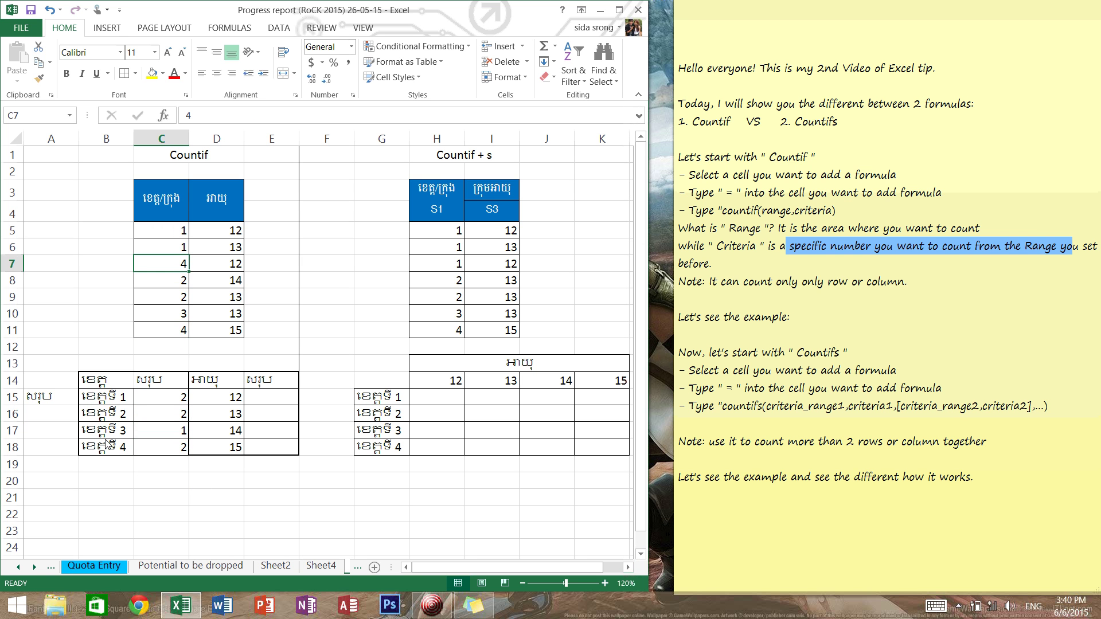
left_click_drag(106, 431, 160, 431)
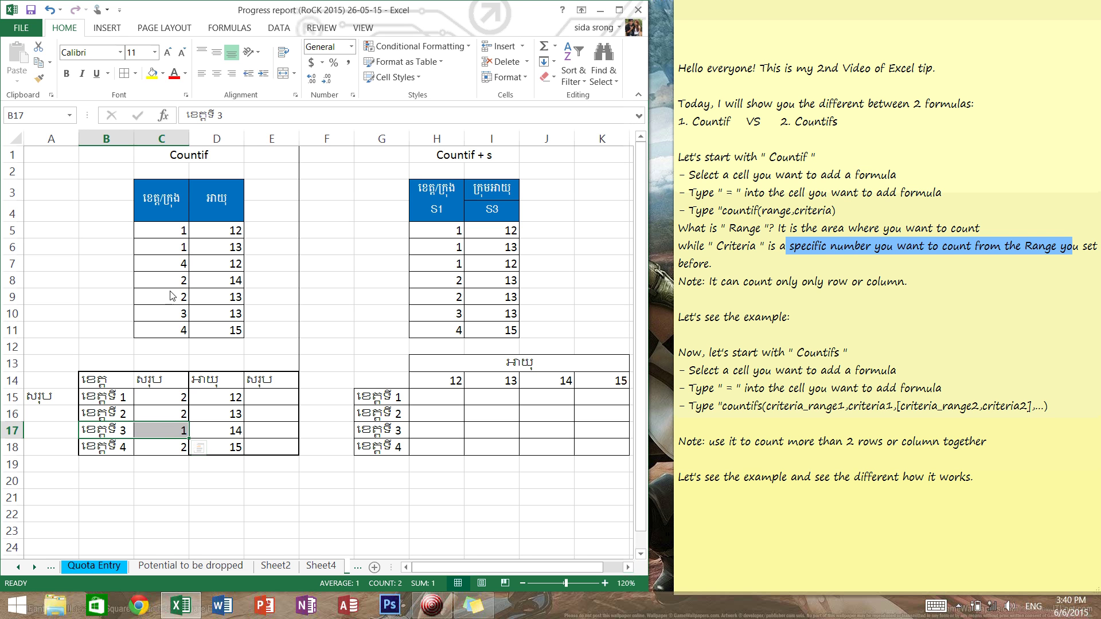
left_click(176, 316)
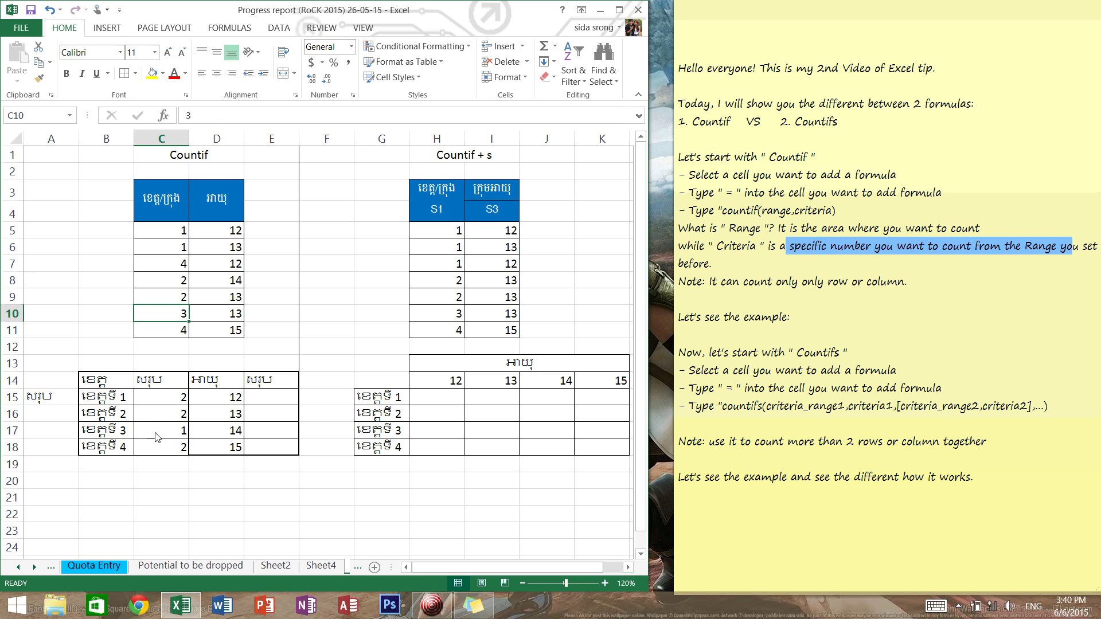
left_click_drag(114, 414, 166, 414)
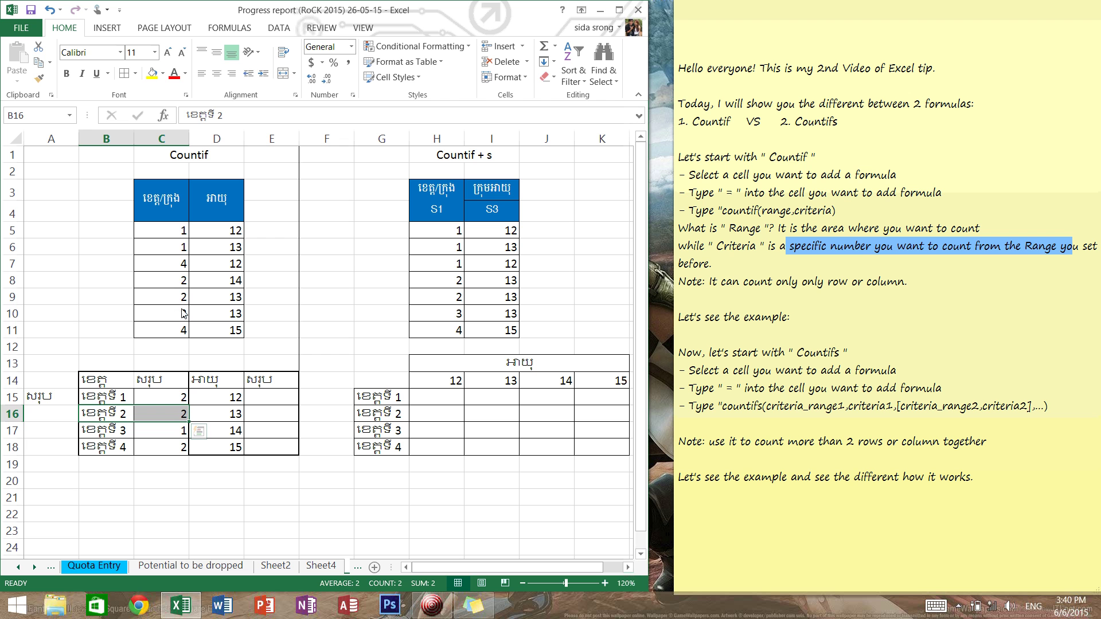
left_click_drag(178, 298, 176, 284)
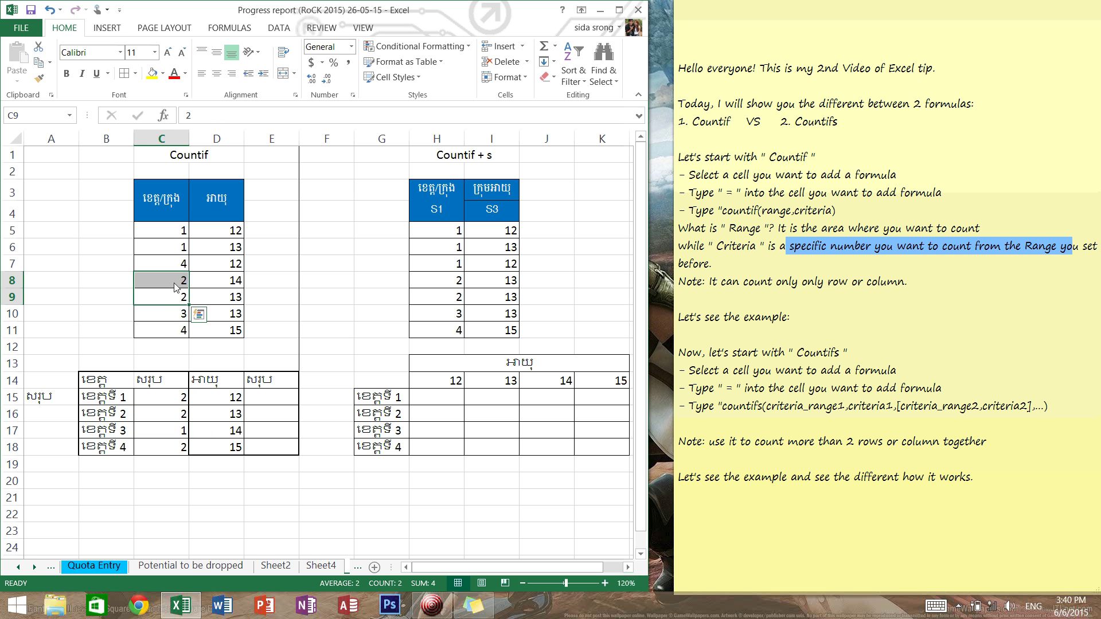
left_click(169, 416)
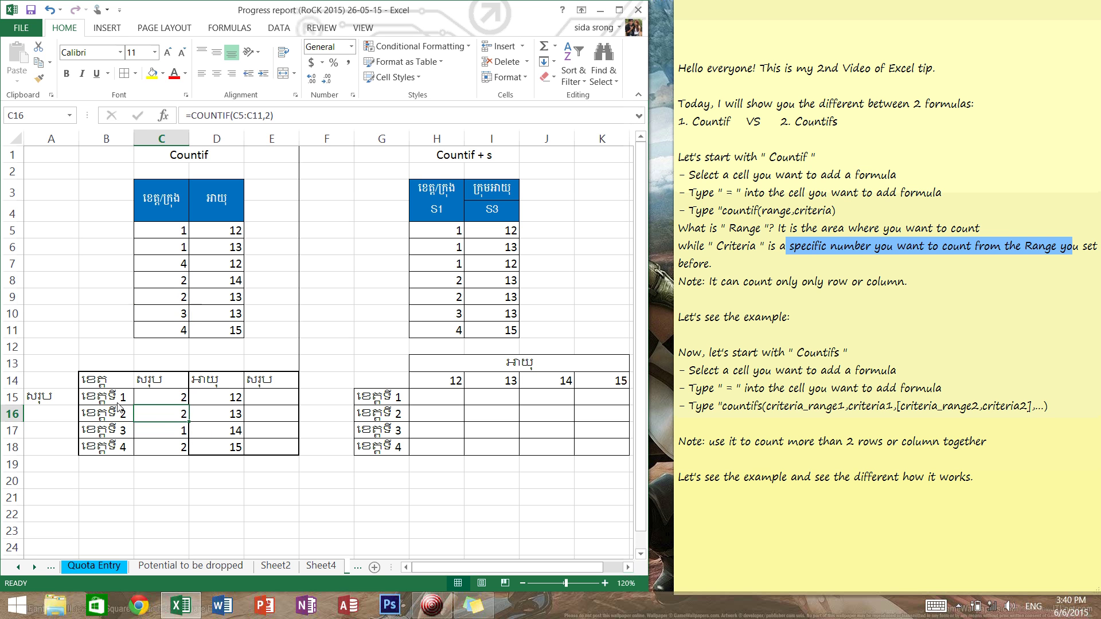
left_click(122, 400)
left_click(166, 400)
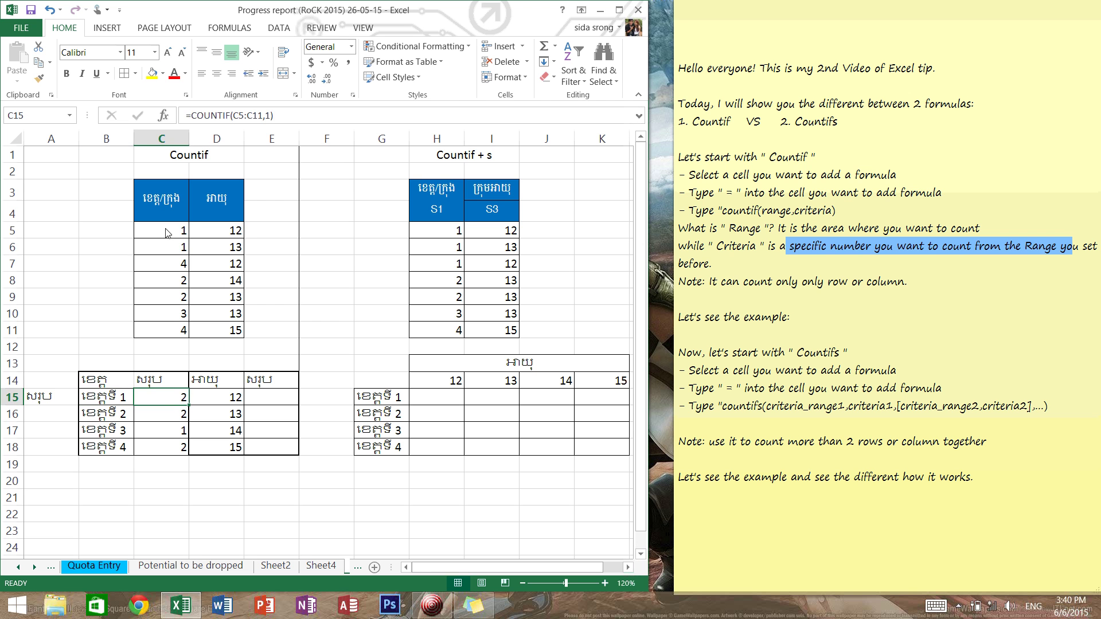
left_click_drag(167, 232, 171, 255)
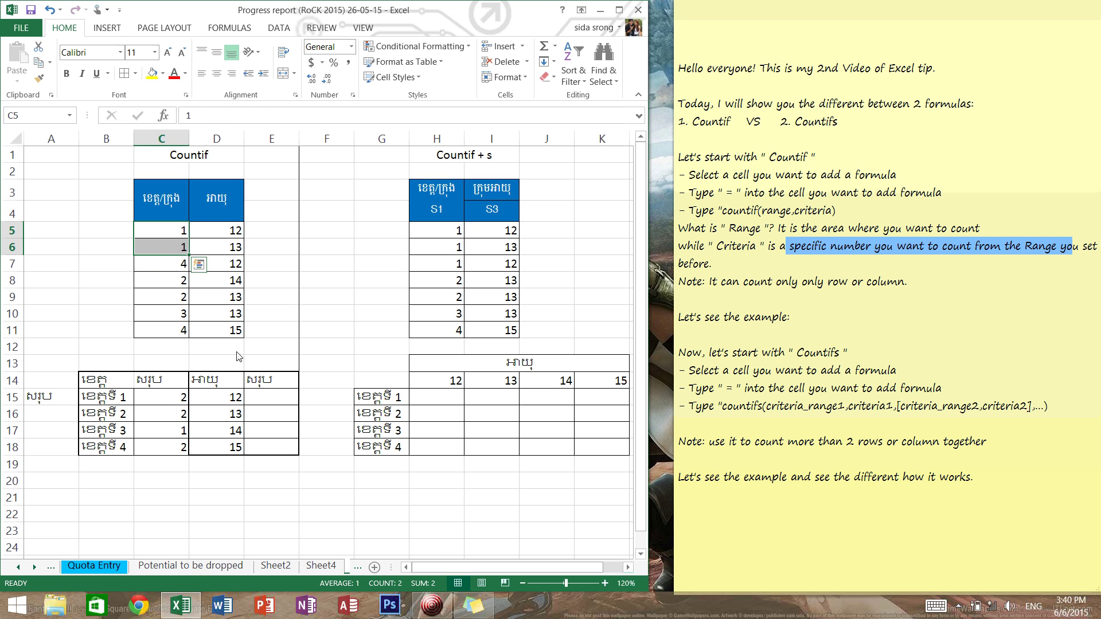
left_click(277, 317)
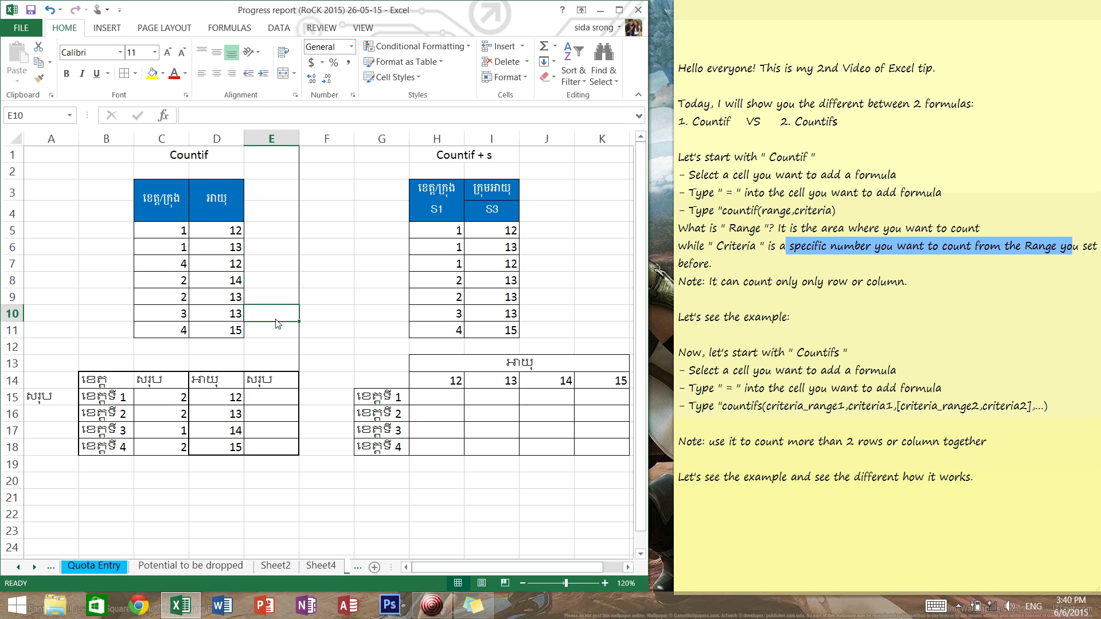
left_click(709, 287)
Highlight each note line in turn: one-column note, Countifs intro, select-cell, equals-sign and syntax lines.
mouse_move(913, 281)
left_mouse_down()
mouse_move(794, 317)
mouse_move(705, 284)
left_mouse_up()
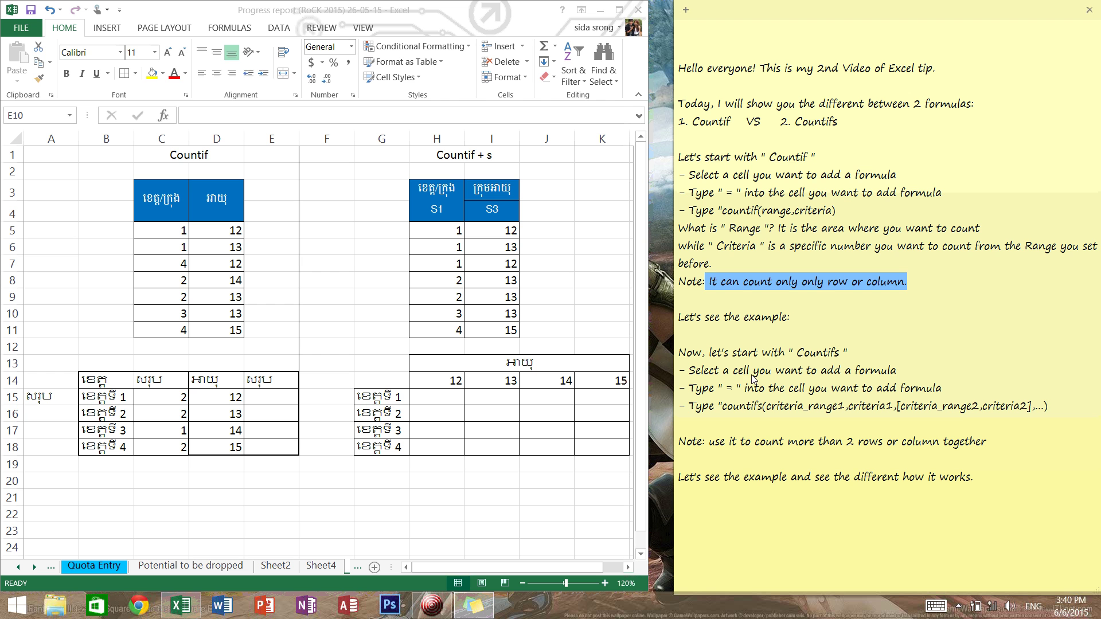
left_click(754, 317)
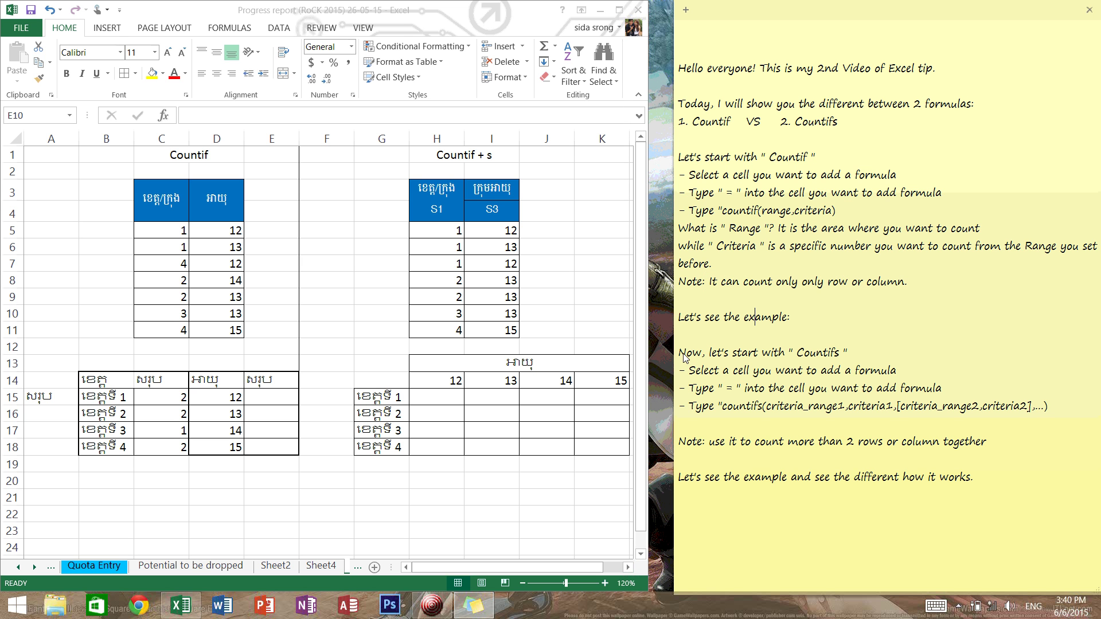
left_click_drag(680, 352, 842, 352)
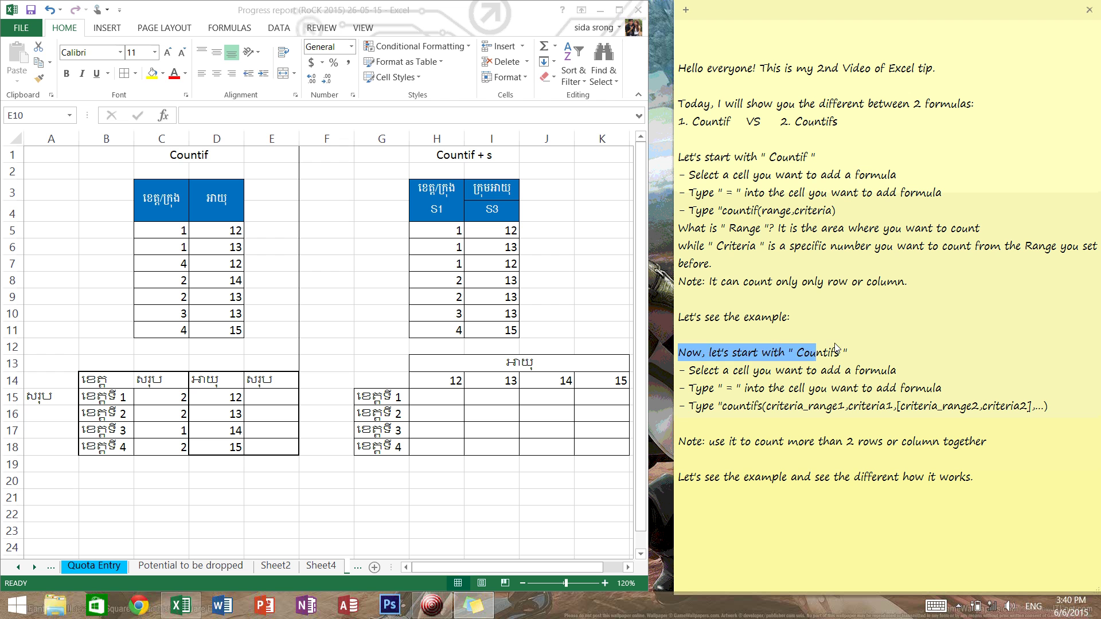
triple_click(862, 353)
left_click(885, 349)
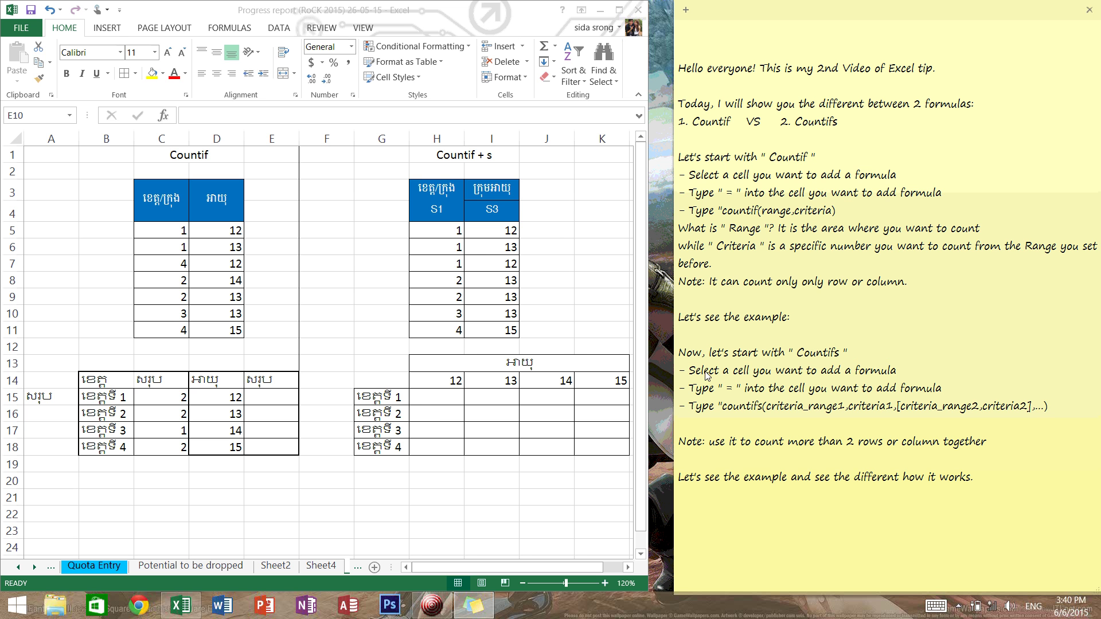
left_click_drag(709, 371, 904, 376)
left_click(820, 406)
left_click_drag(712, 396, 945, 388)
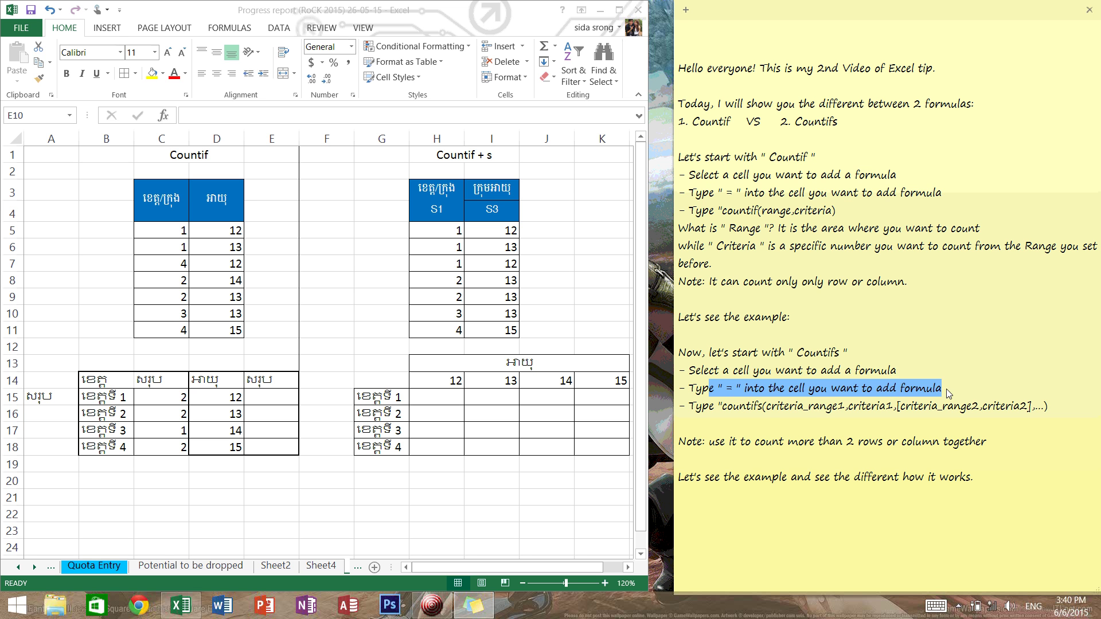
left_click(814, 427)
left_click_drag(694, 408, 1063, 407)
left_click(918, 445)
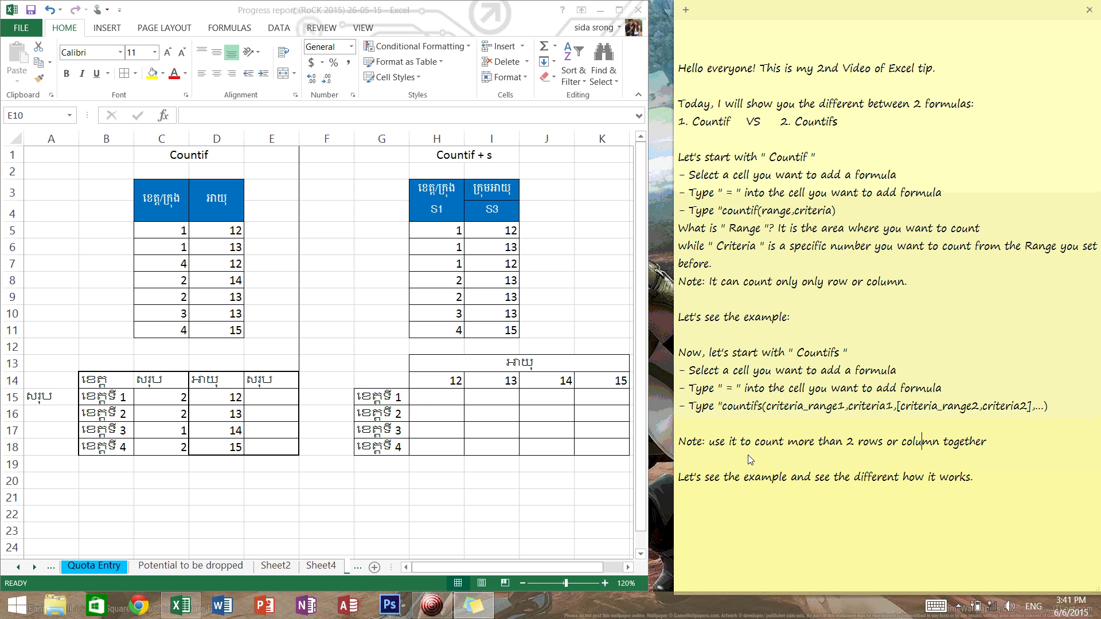
left_click_drag(708, 451, 991, 442)
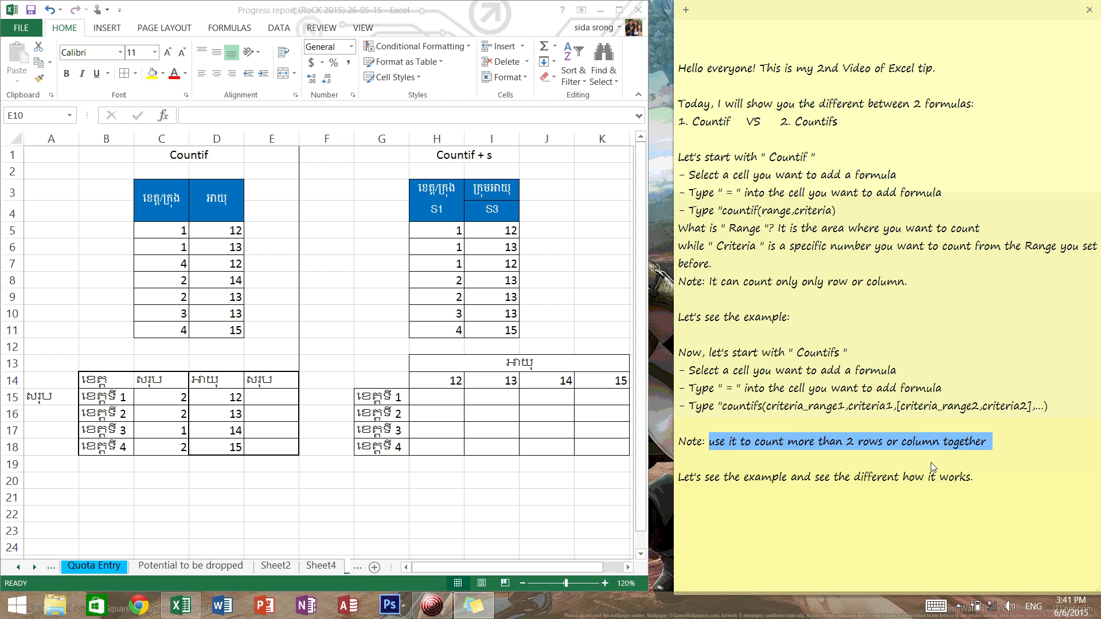
Make 'column' plural in the Countifs note and highlight the closing example line.
left_click(939, 445)
type("s")
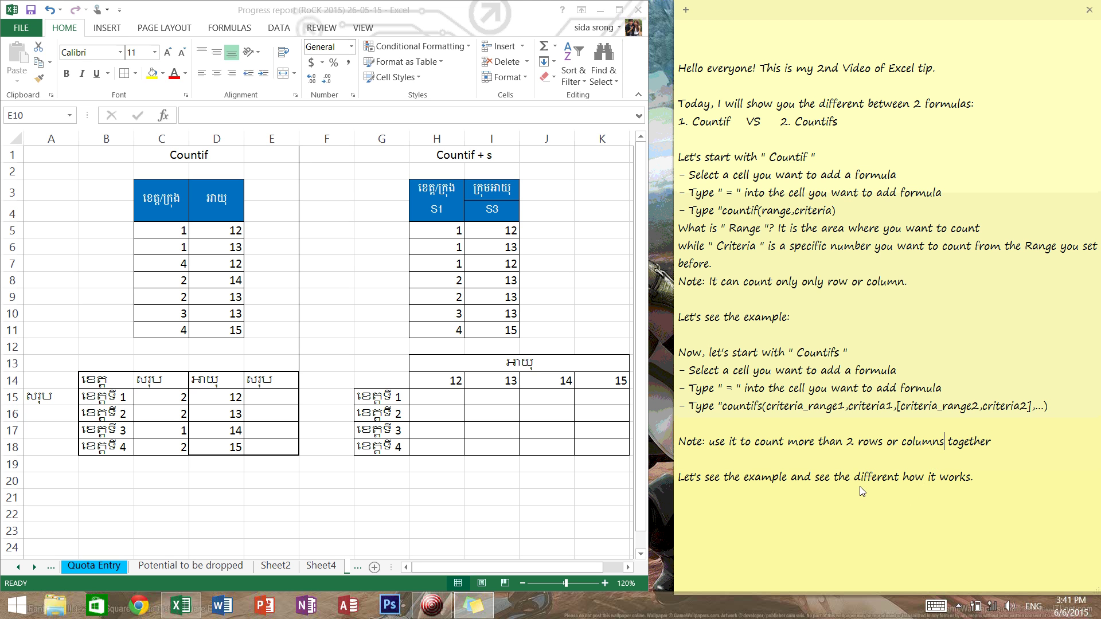
left_click(858, 442)
left_click_drag(696, 480, 985, 480)
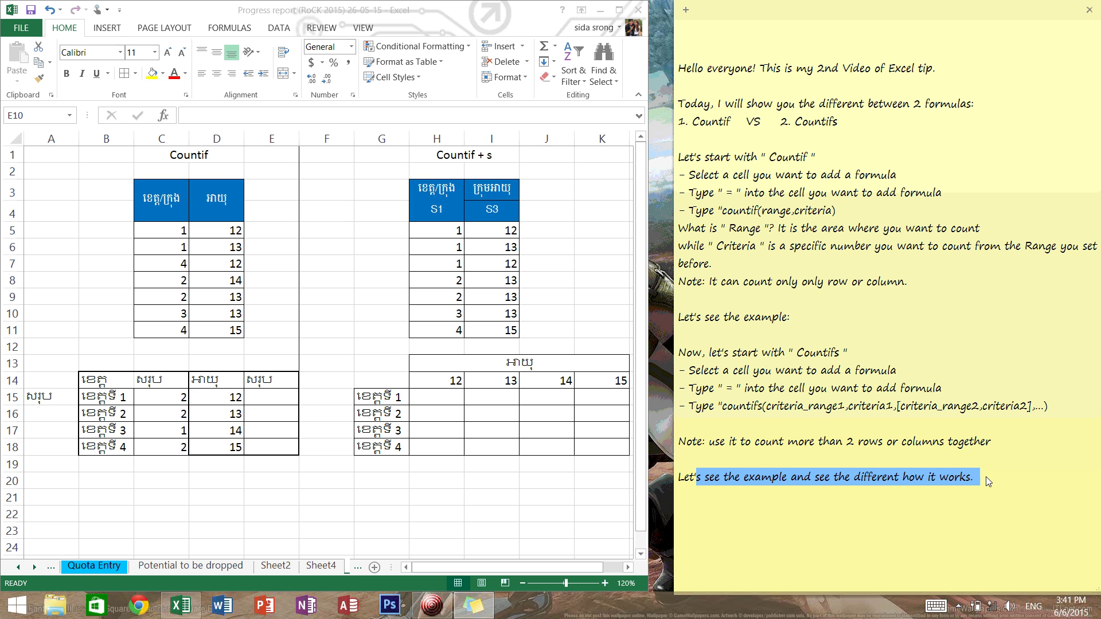
left_click(877, 442)
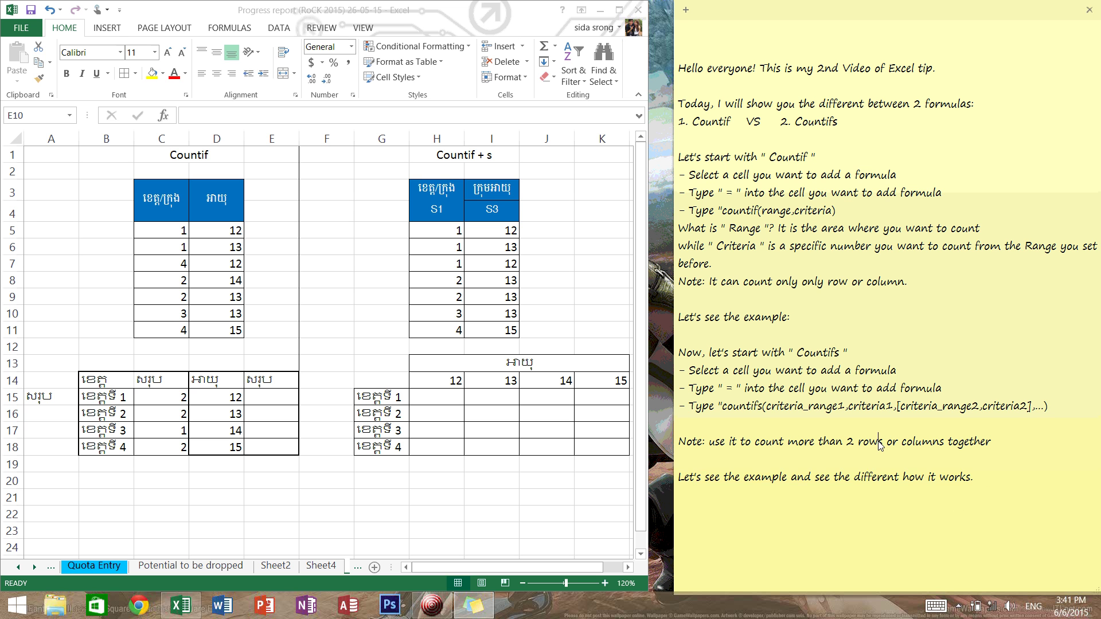
left_click(439, 246)
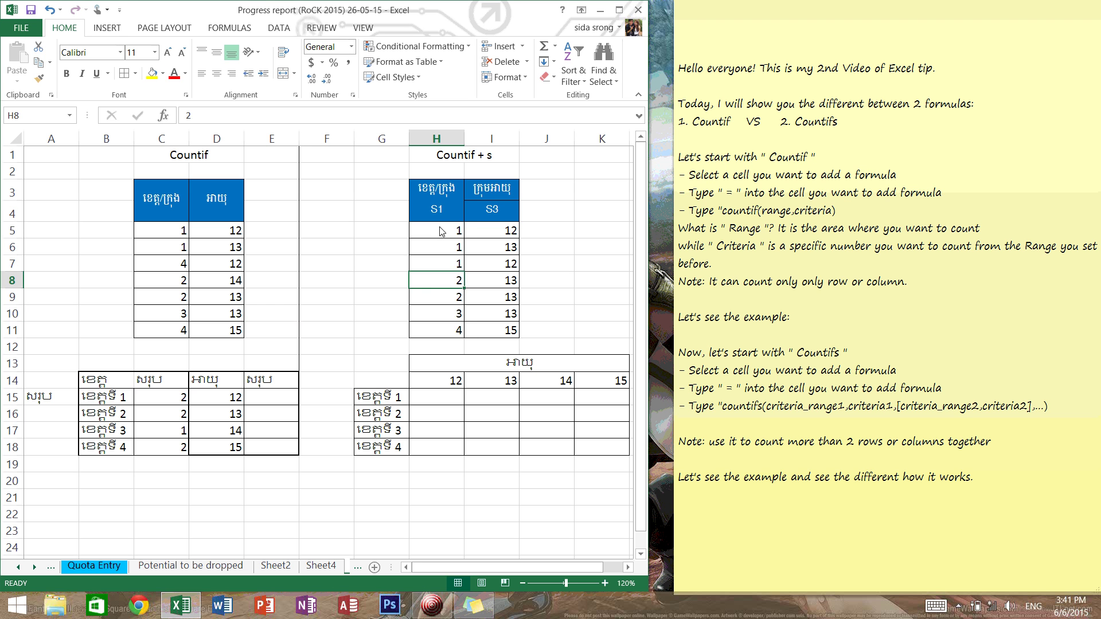
Add the note 'for example we have the same data… can count province and age together. let's see'.
left_click_drag(443, 232, 453, 314)
left_click(996, 489)
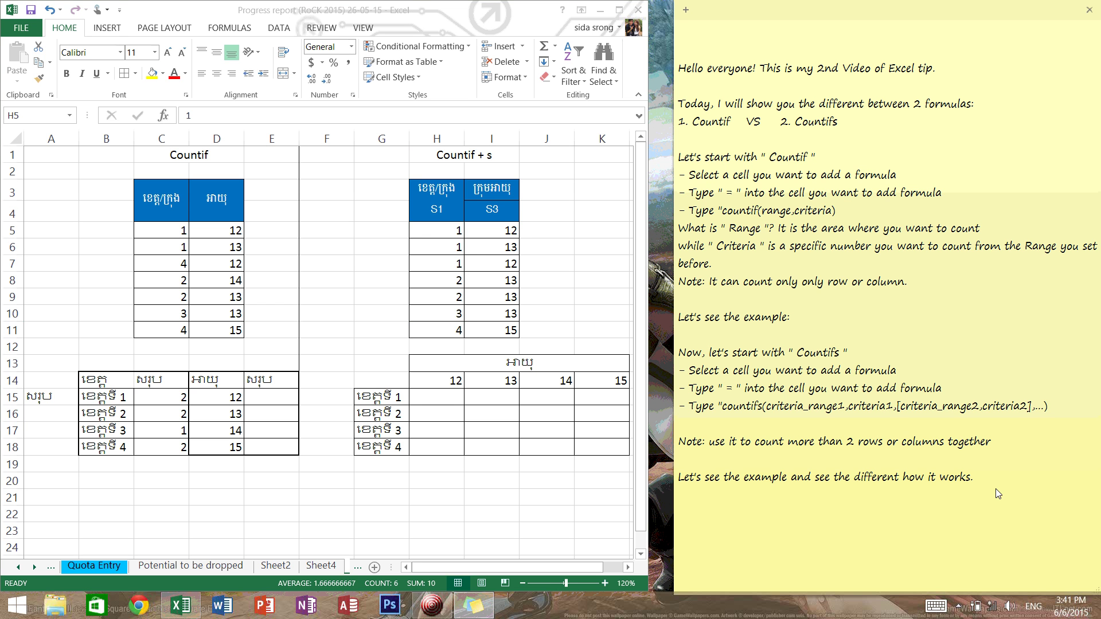
key("Return")
type("or exam")
type("ple w")
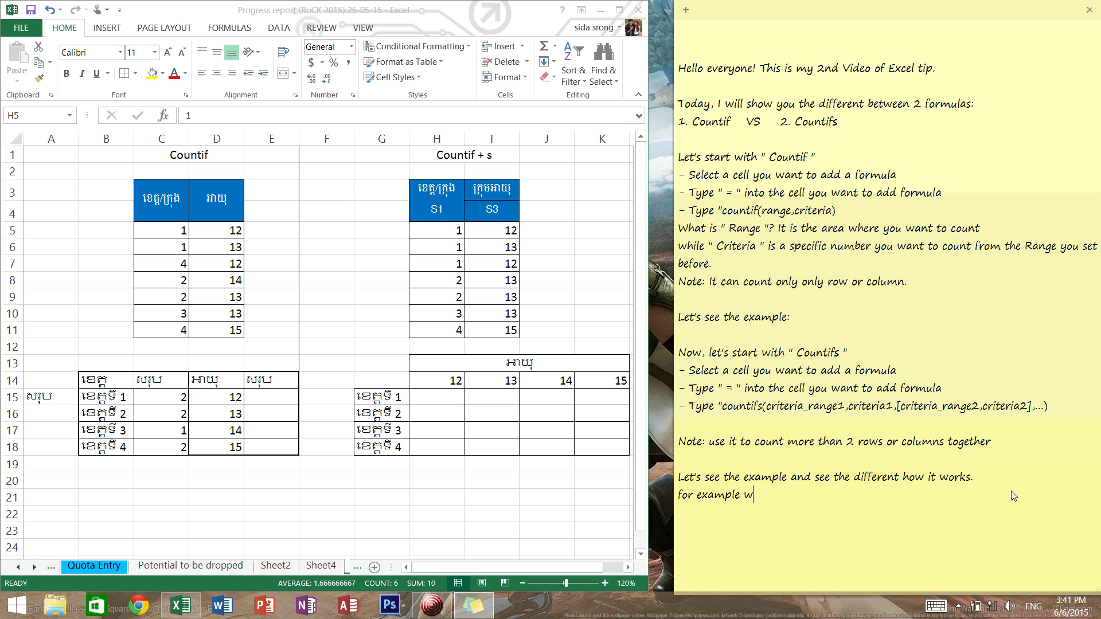
type("e have the same ")
type("data")
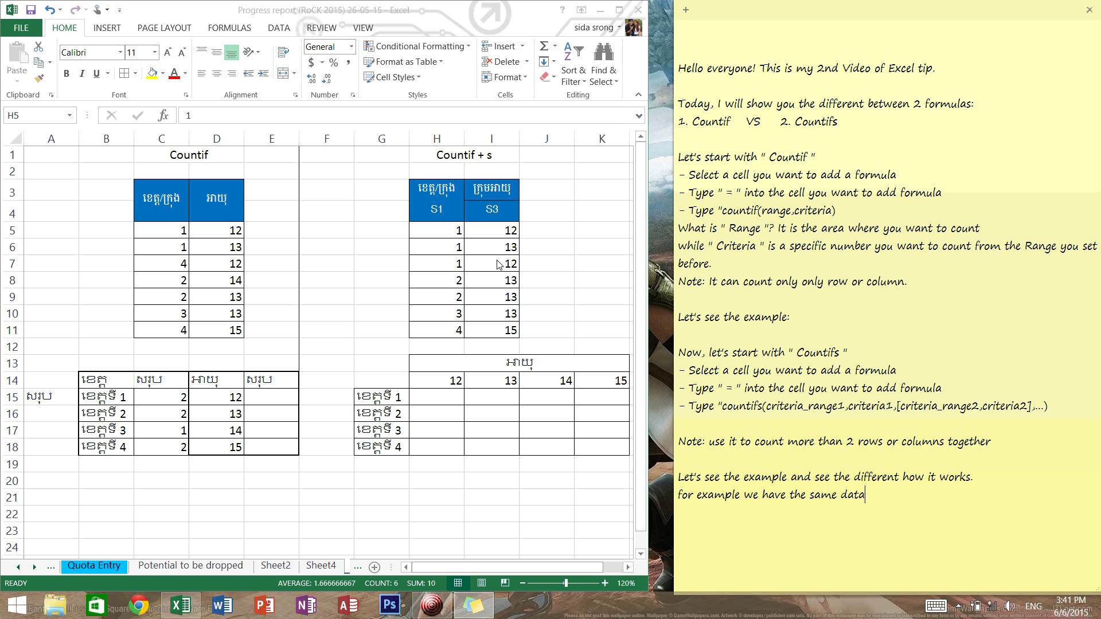
left_click(457, 255)
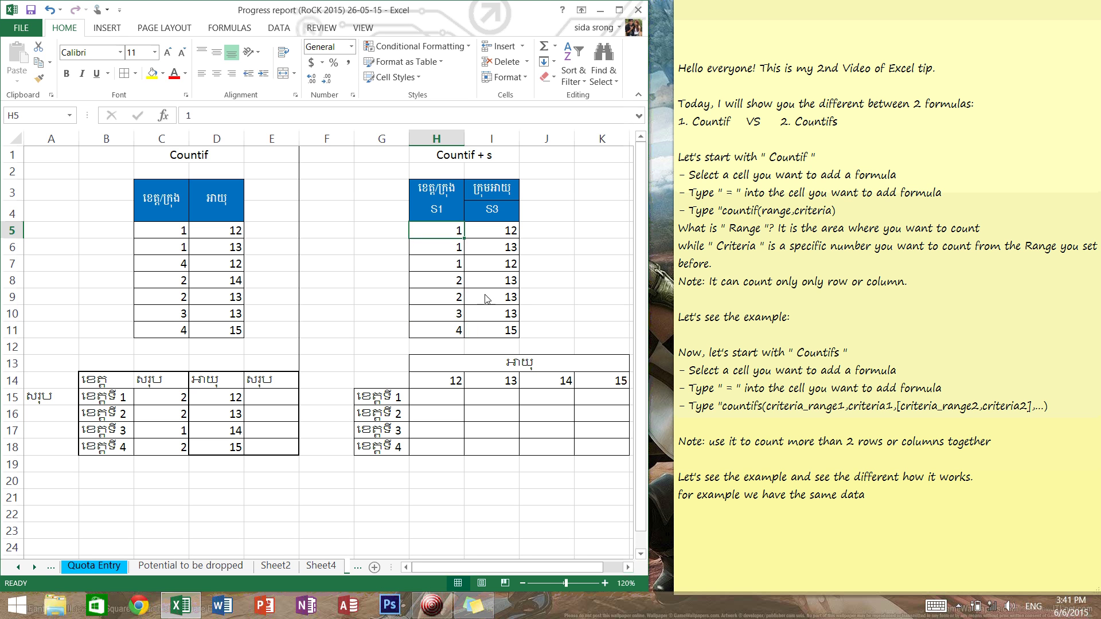
left_click(473, 314)
left_click_drag(408, 349, 425, 348)
left_click(435, 414)
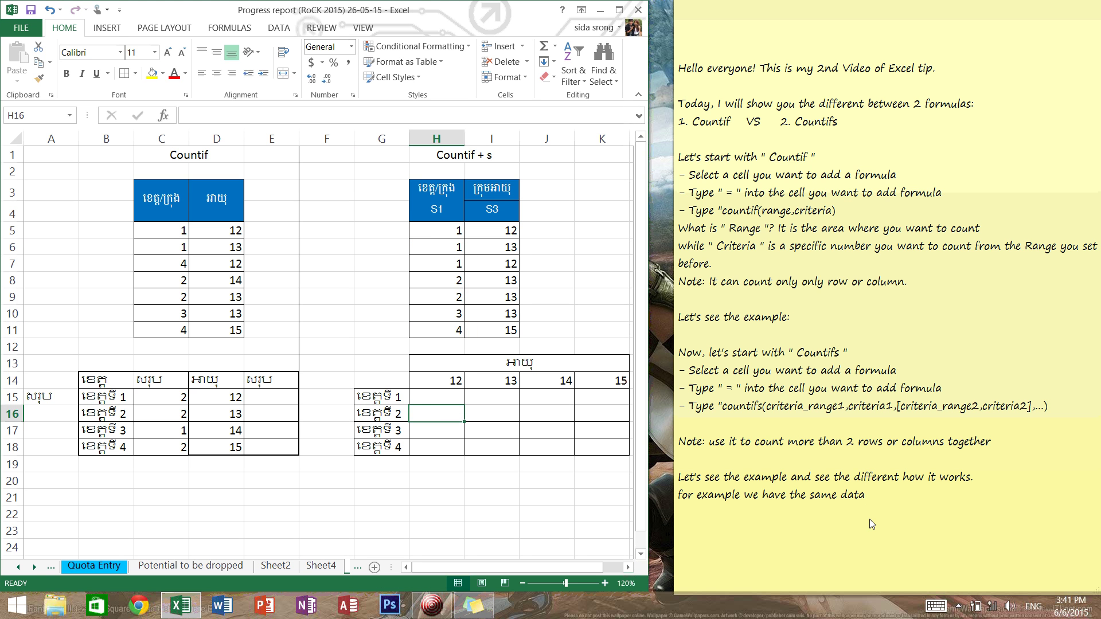
left_click(889, 507)
type(". In here i")
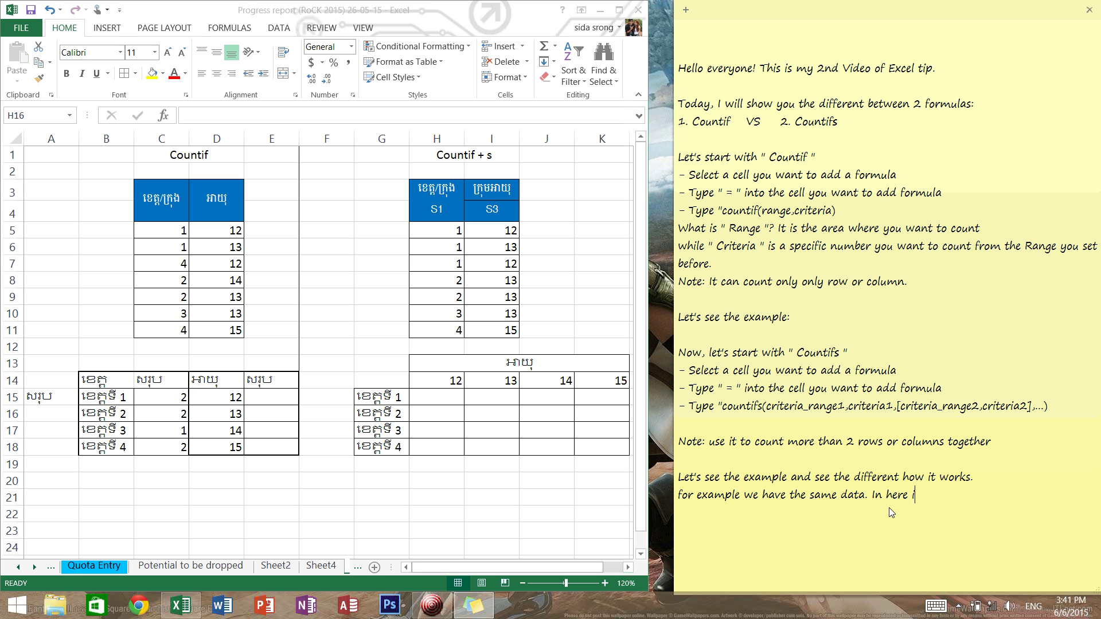
type("can c")
type("ount ")
type("pro")
type("vince")
type(" and")
type(" age")
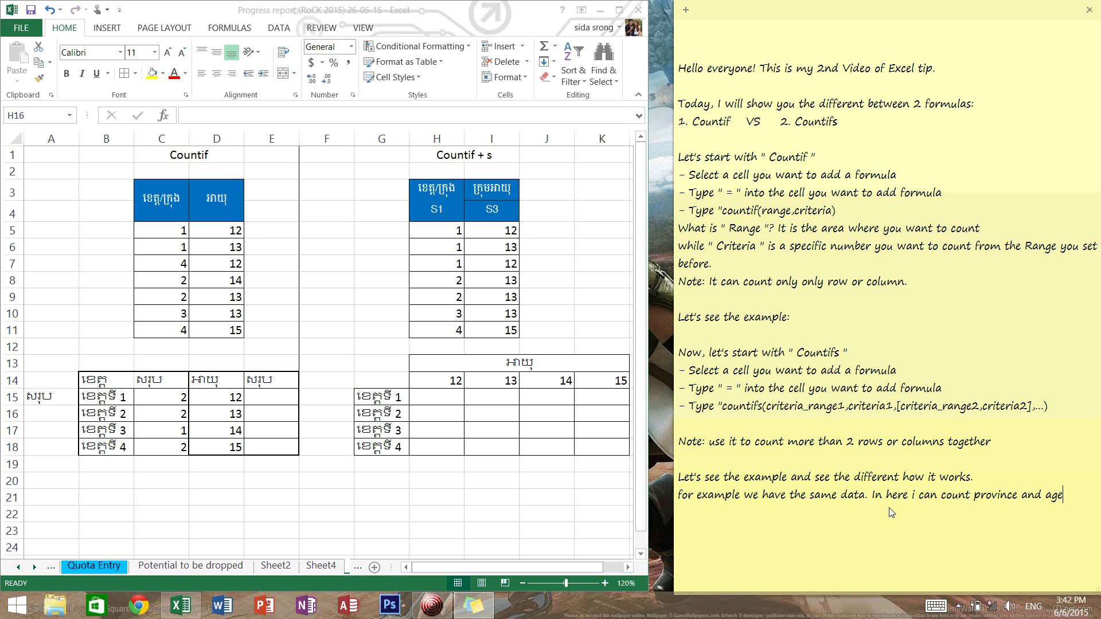
type(" together. ")
type("let's")
type(" see")
left_click(440, 418)
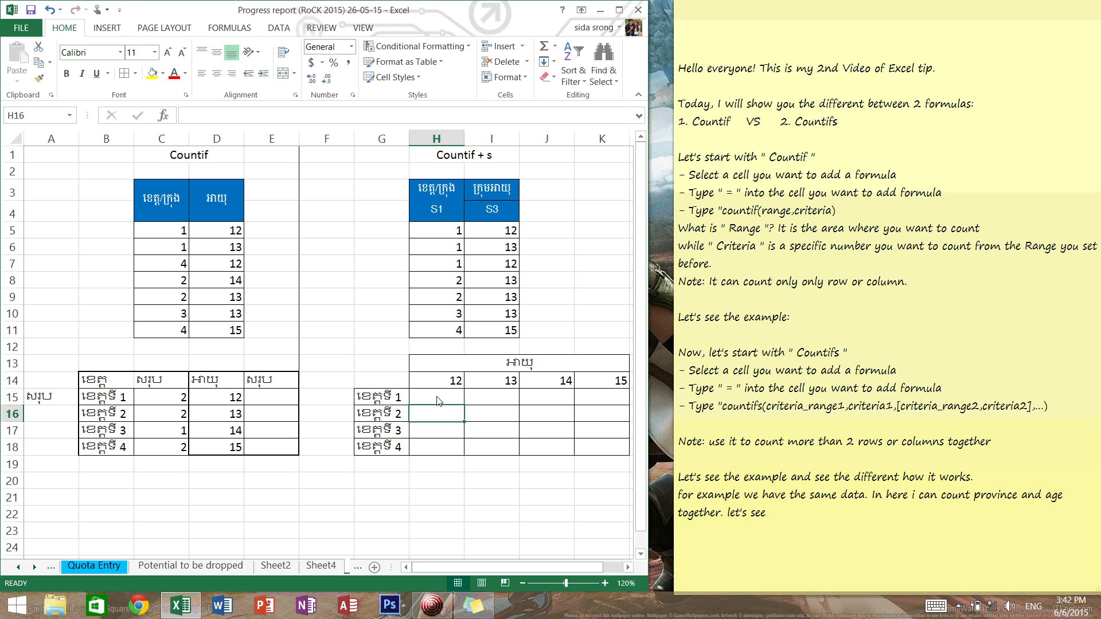
left_click(438, 400)
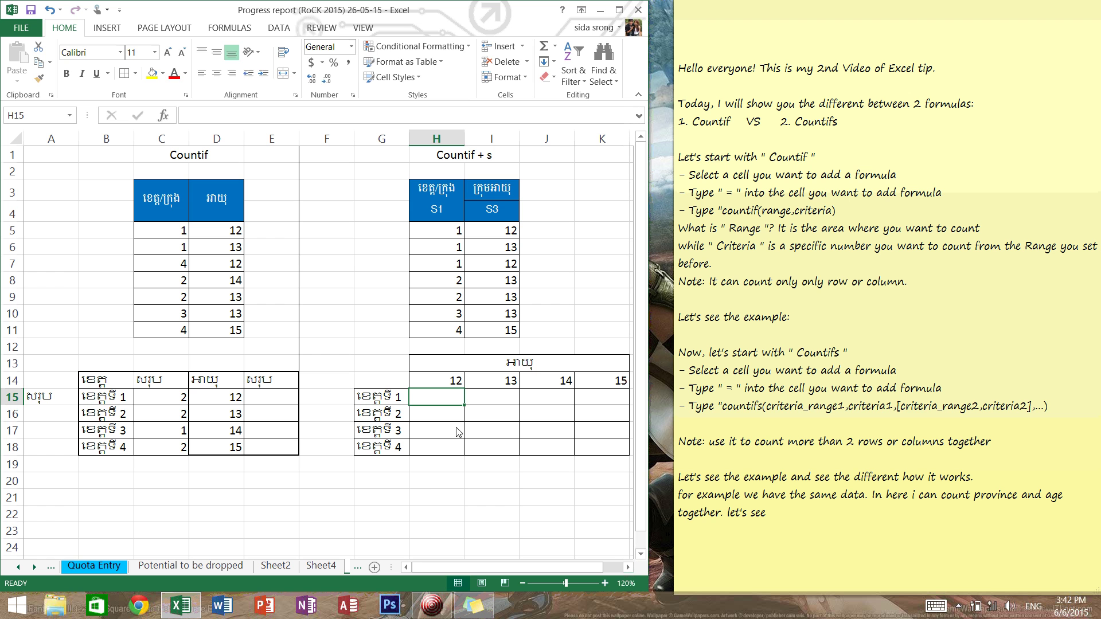
Type =countifs(H5:H11,1,I5:I11,12 into H15, pairing province 1 with age 12.
type("=coun")
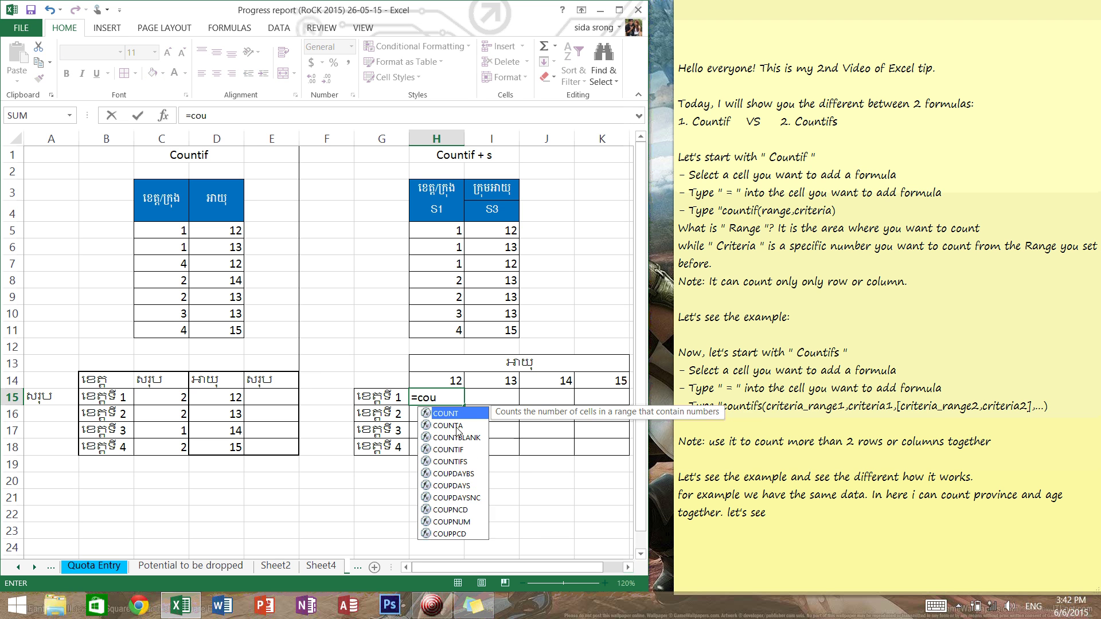
type("tifs(")
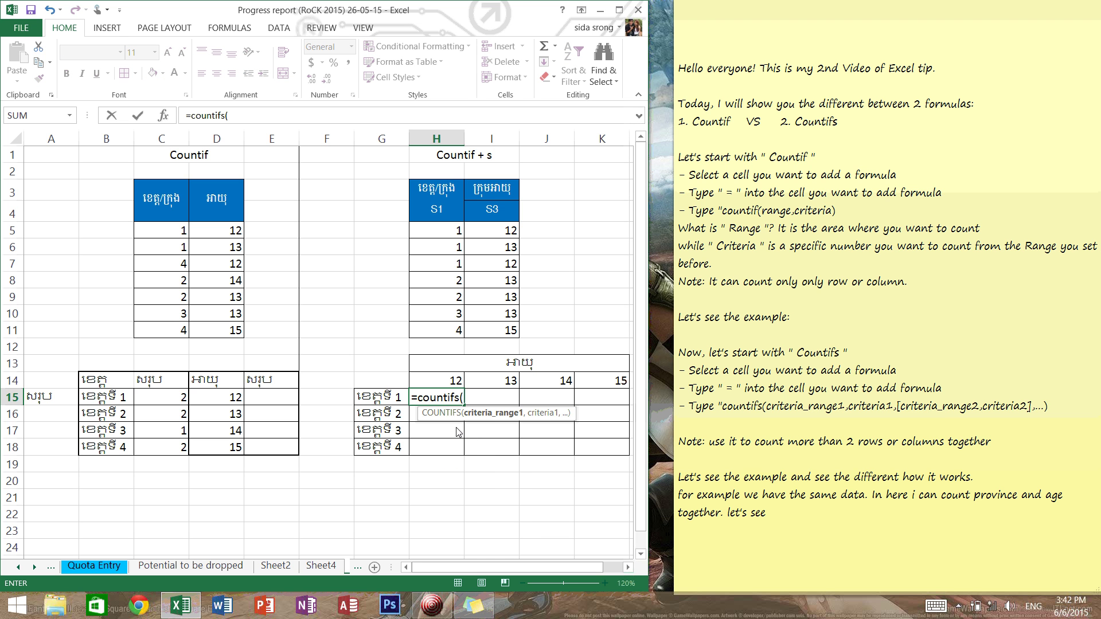
left_click(444, 231)
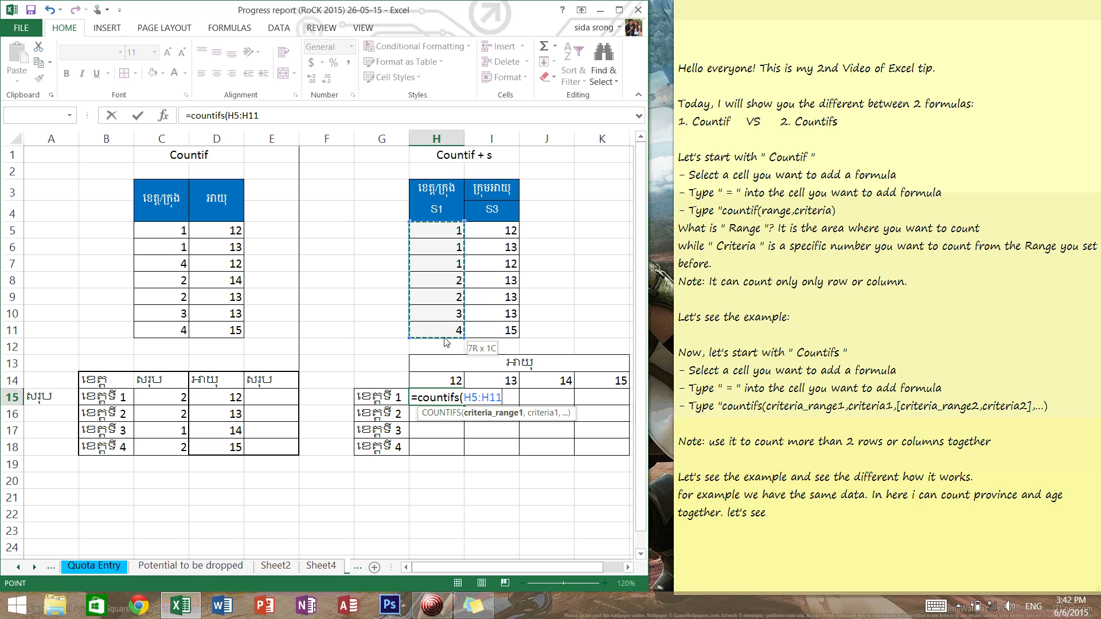
left_click_drag(444, 230, 445, 330)
type(",")
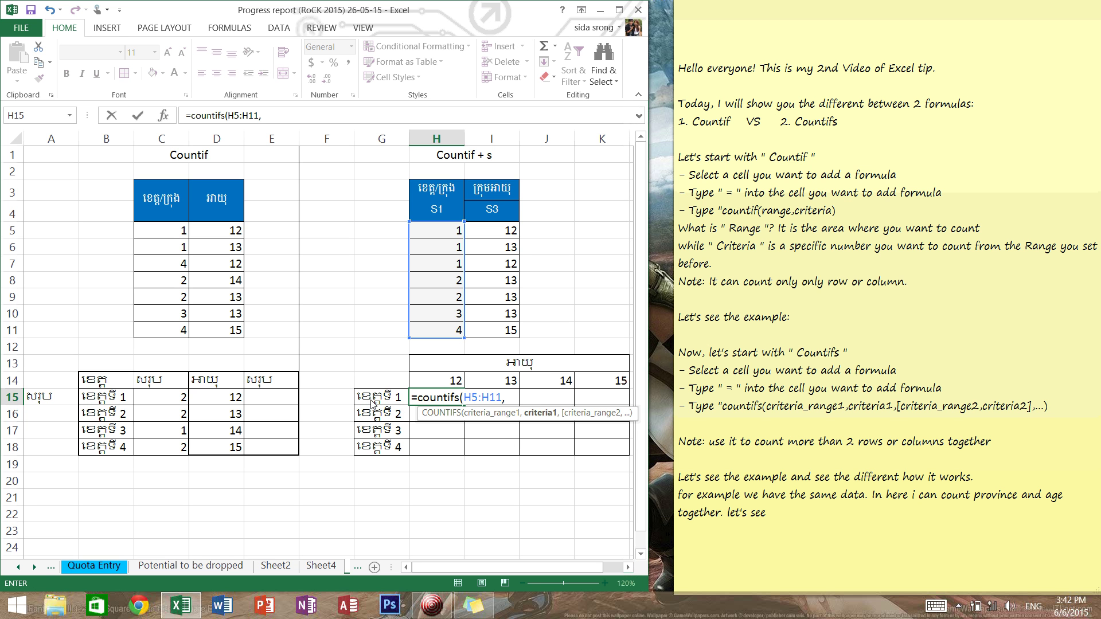
type("1,")
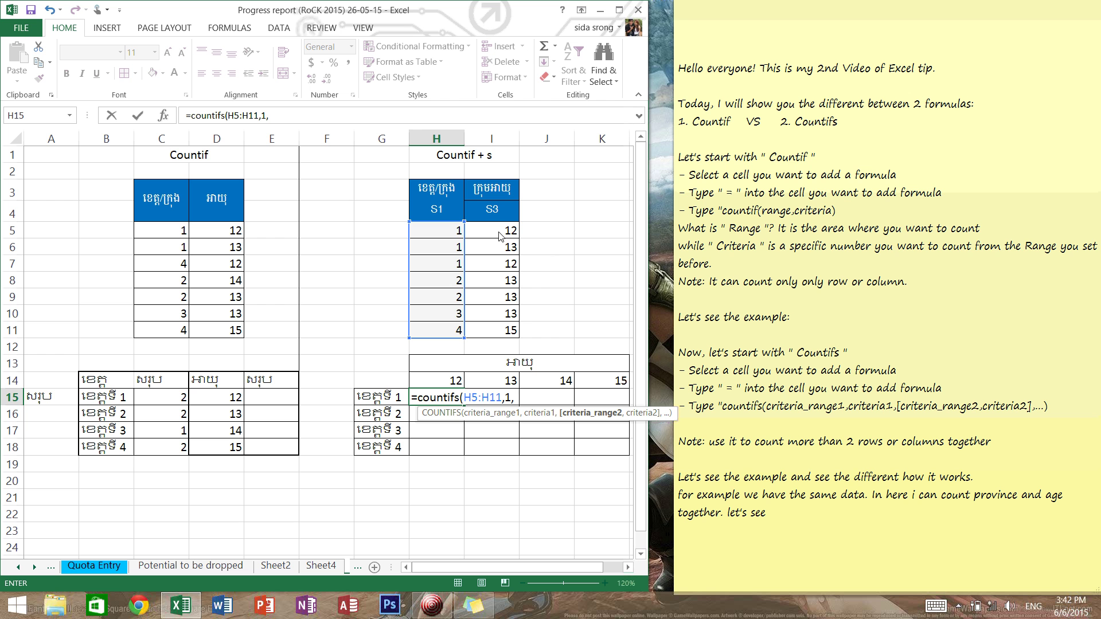
left_click_drag(498, 229, 503, 333)
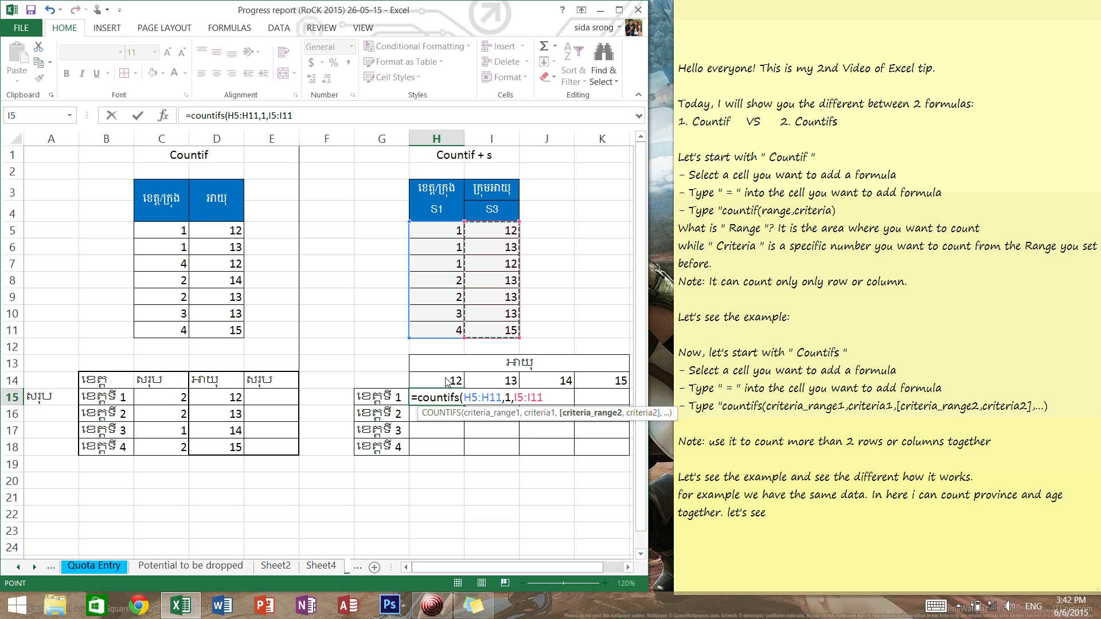
type("1")
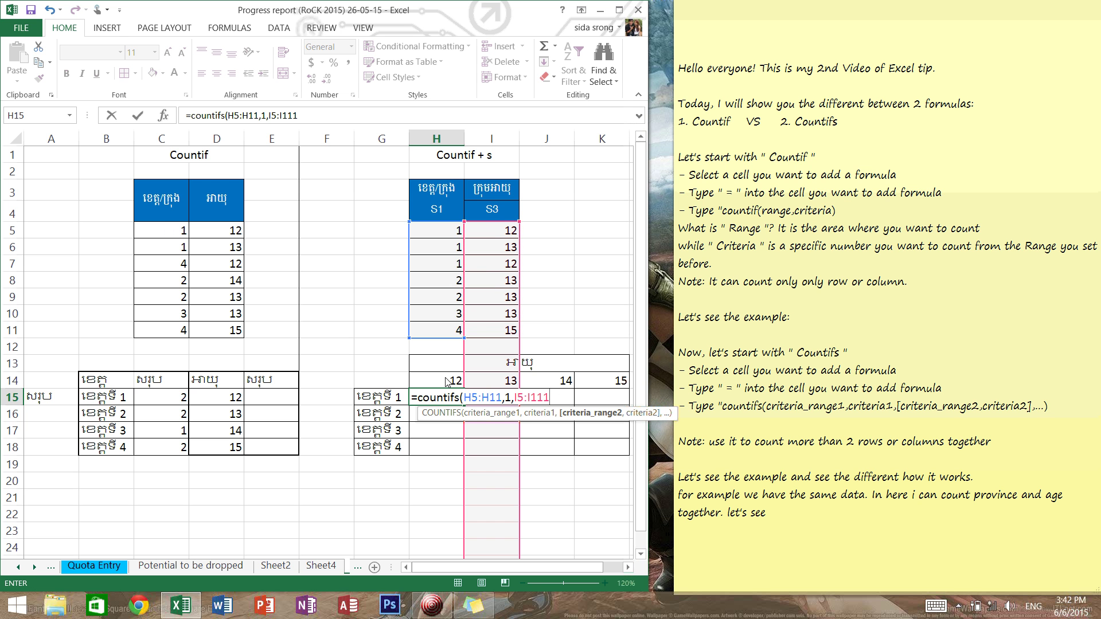
key("BackSpace")
type(",12")
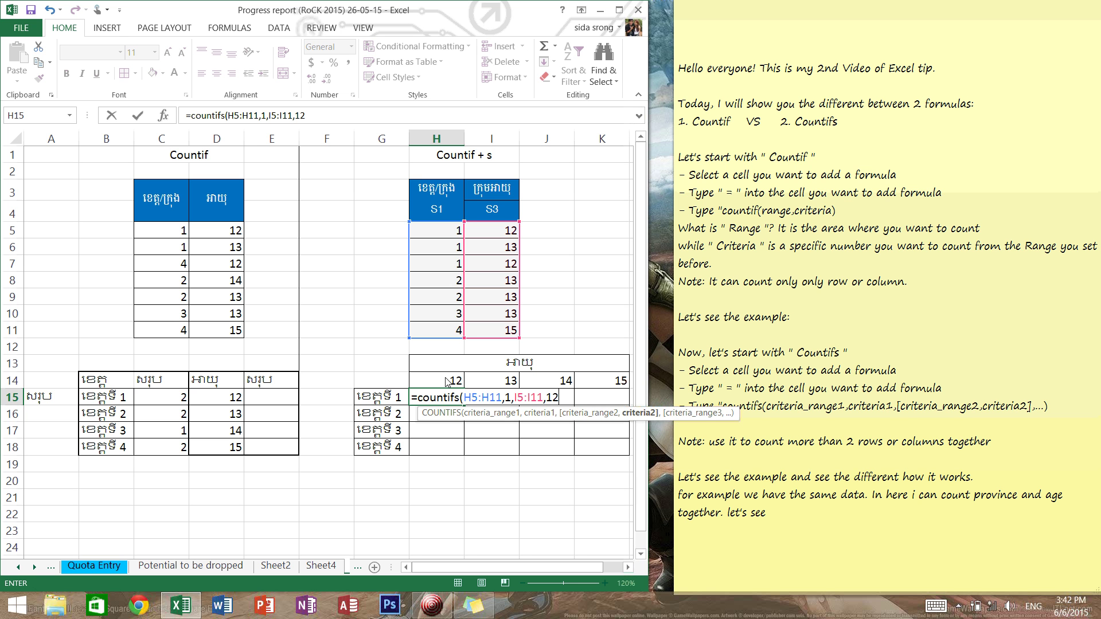
Commit H15's COUNTIFS, showing 2, and append 'Age' to the H13 age header.
key("Return")
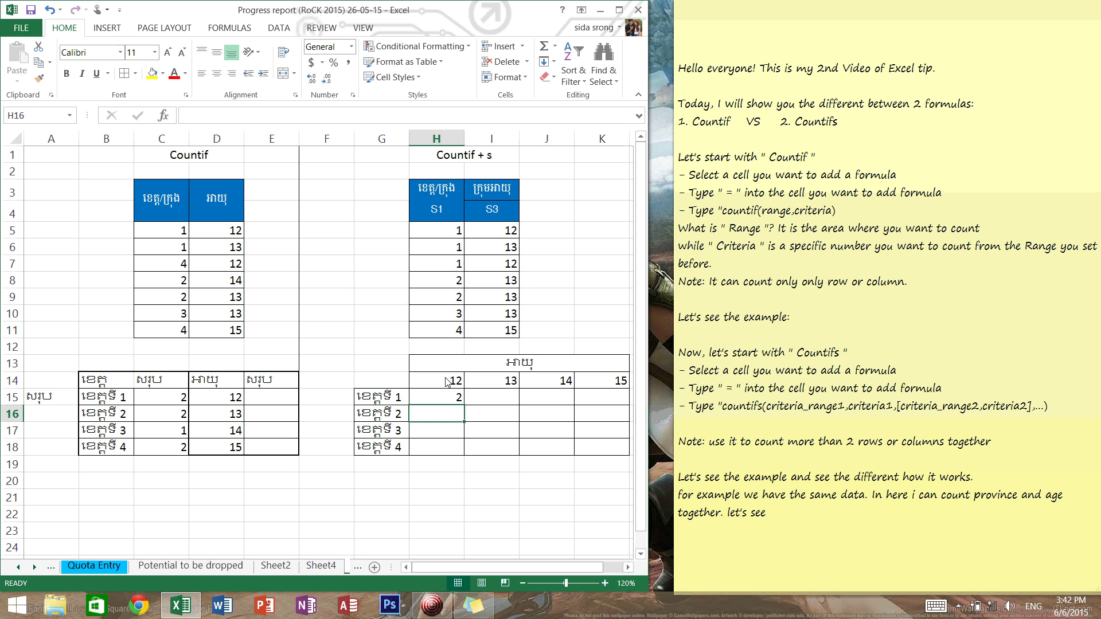
left_click(454, 397)
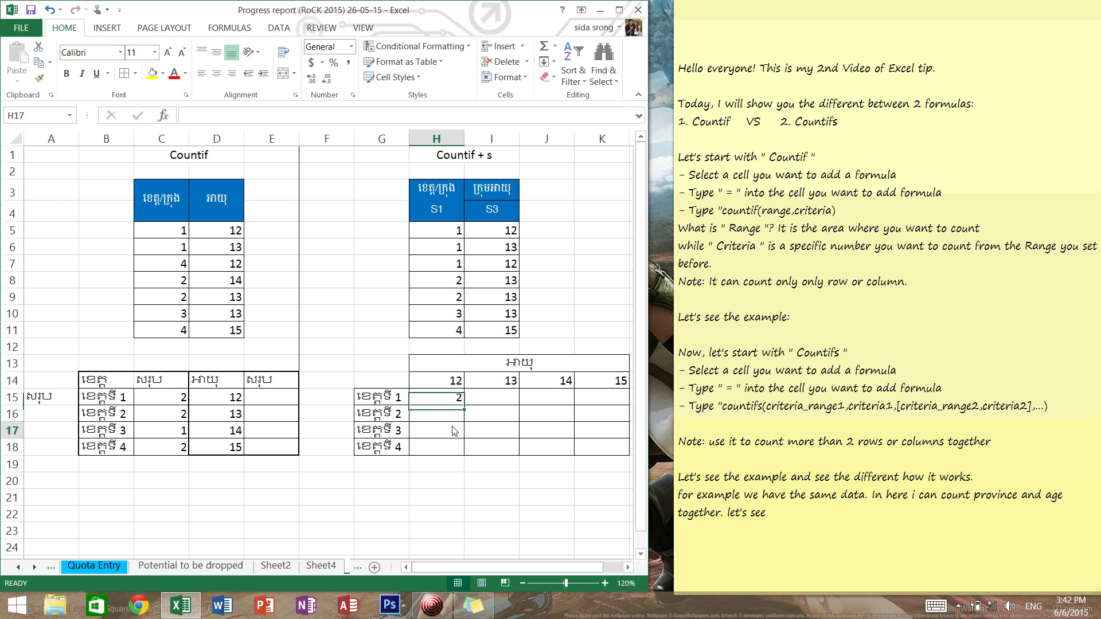
left_click(570, 367)
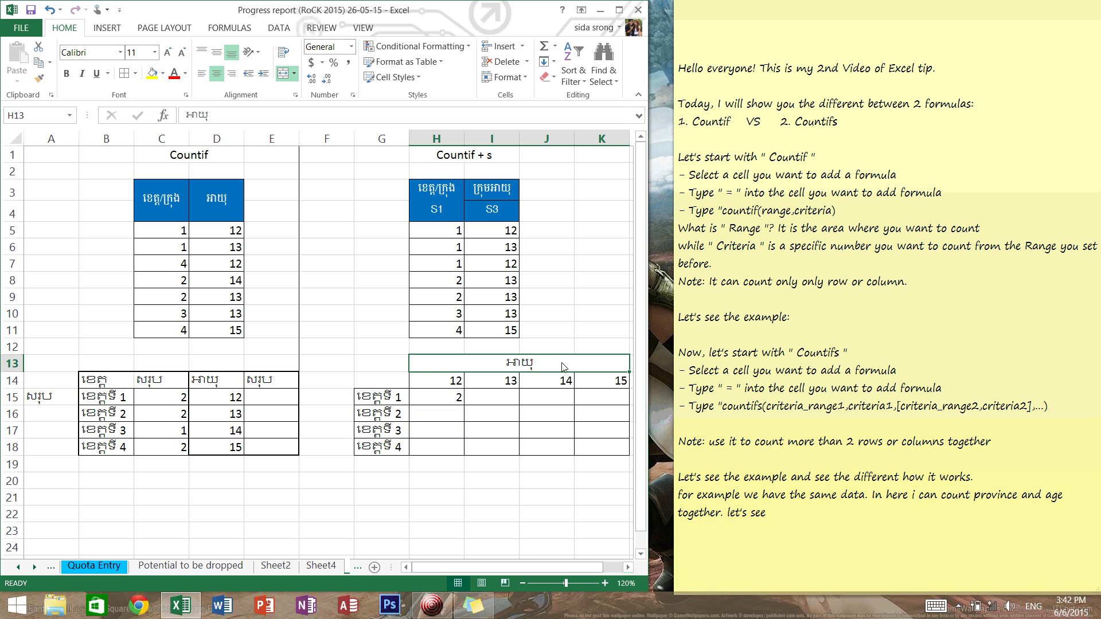
double_click(562, 368)
type("Aga")
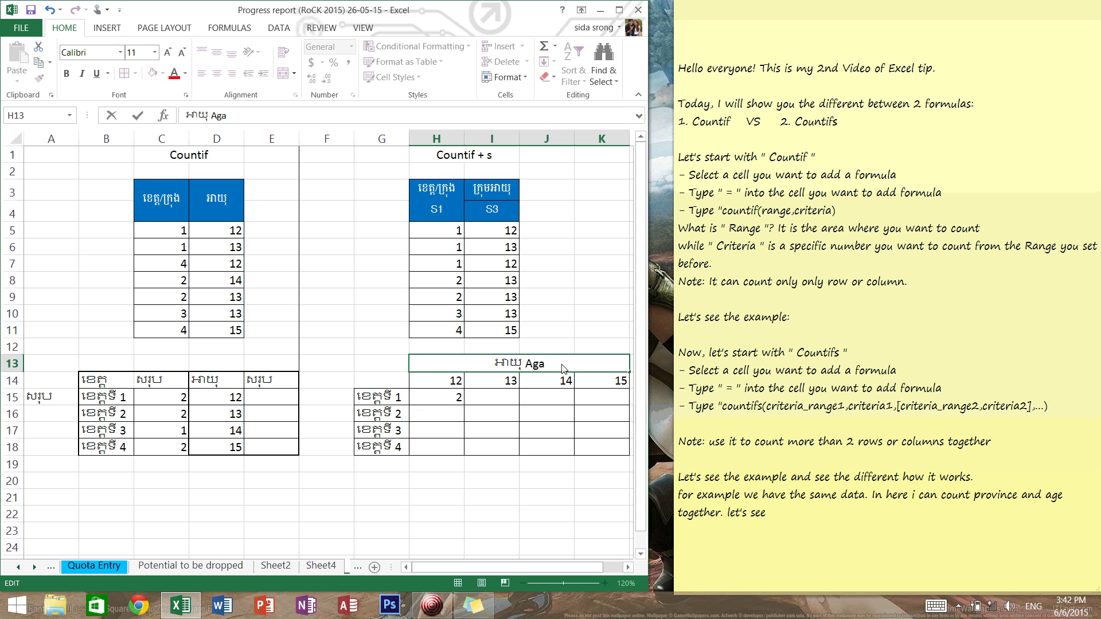
key("BackSpace")
type("e")
Enter the heading 'Province' in B13, then click around the cross-tab headers.
left_click(104, 366)
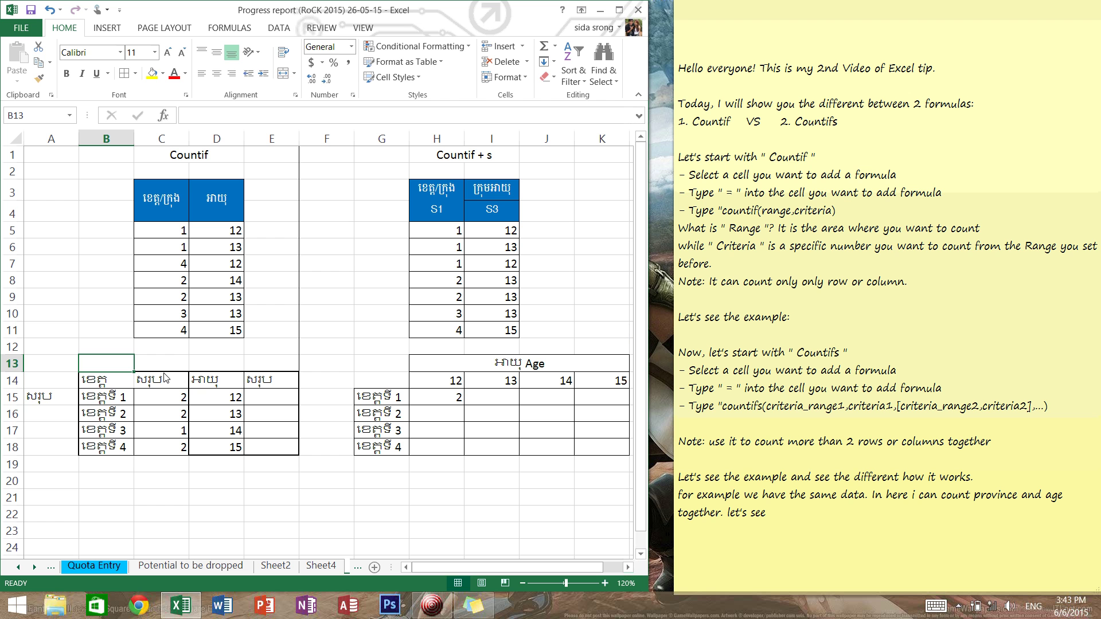
type("Provin")
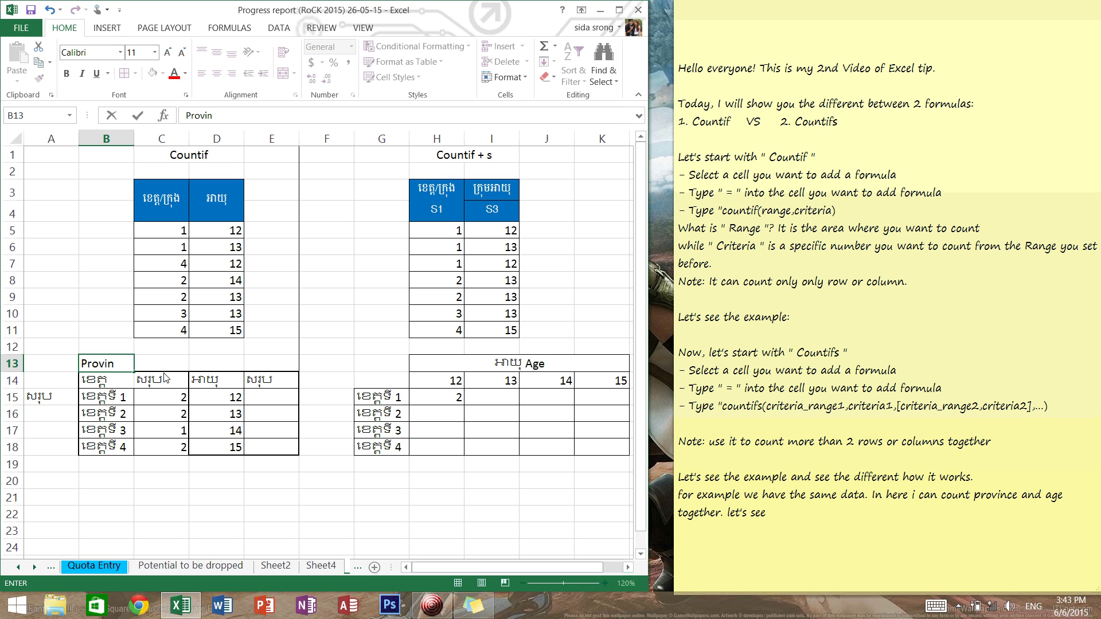
type("ce")
key("Return")
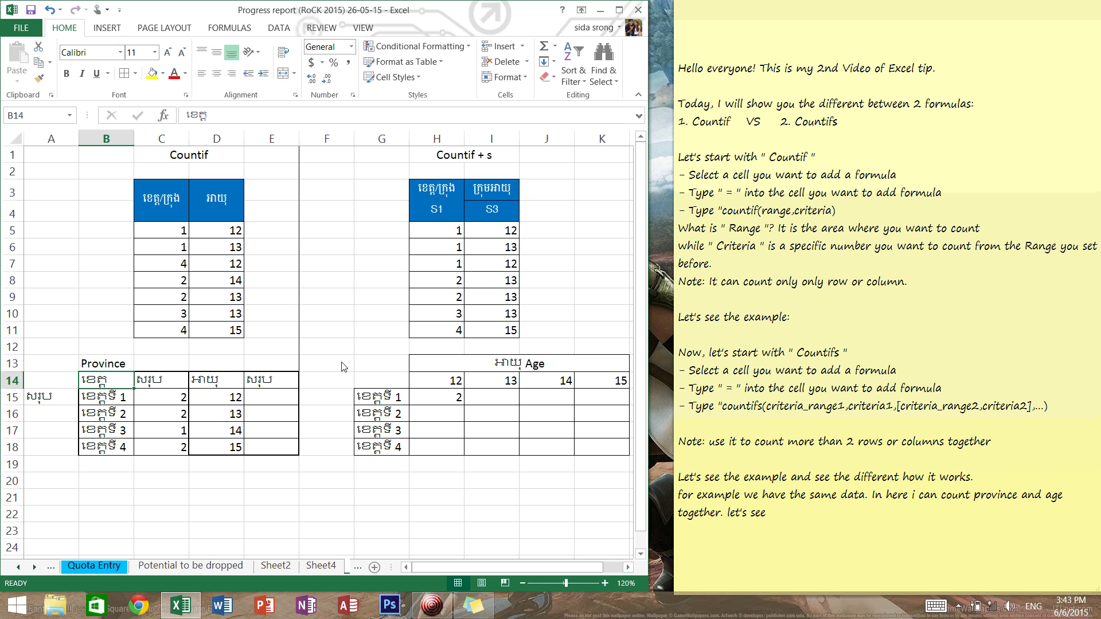
left_click(343, 367)
left_click(315, 345)
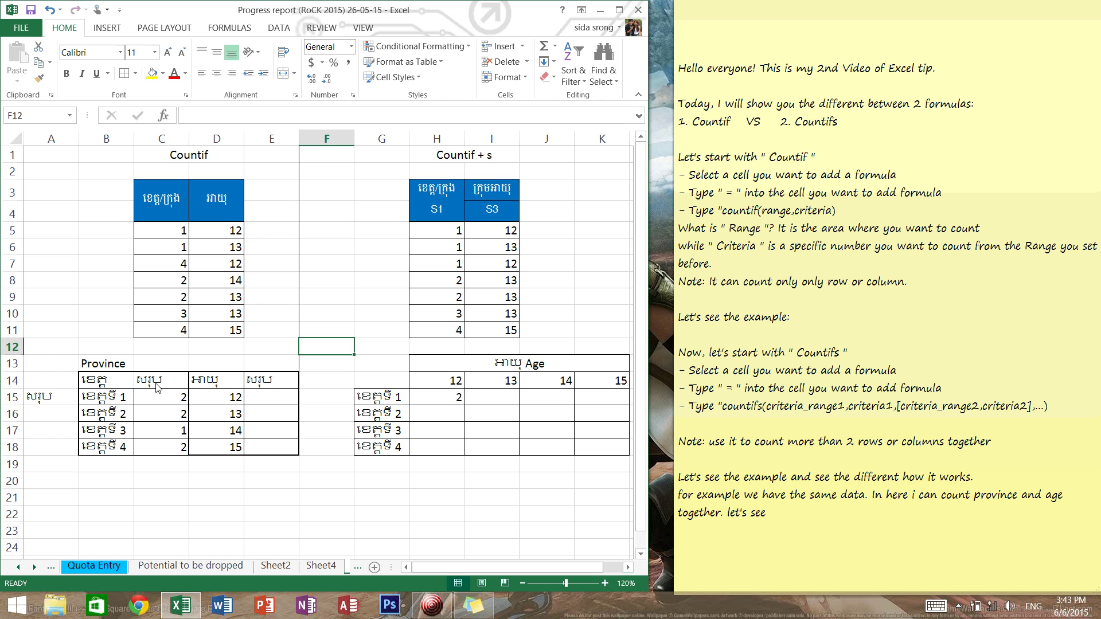
left_click(522, 367)
left_click(481, 448)
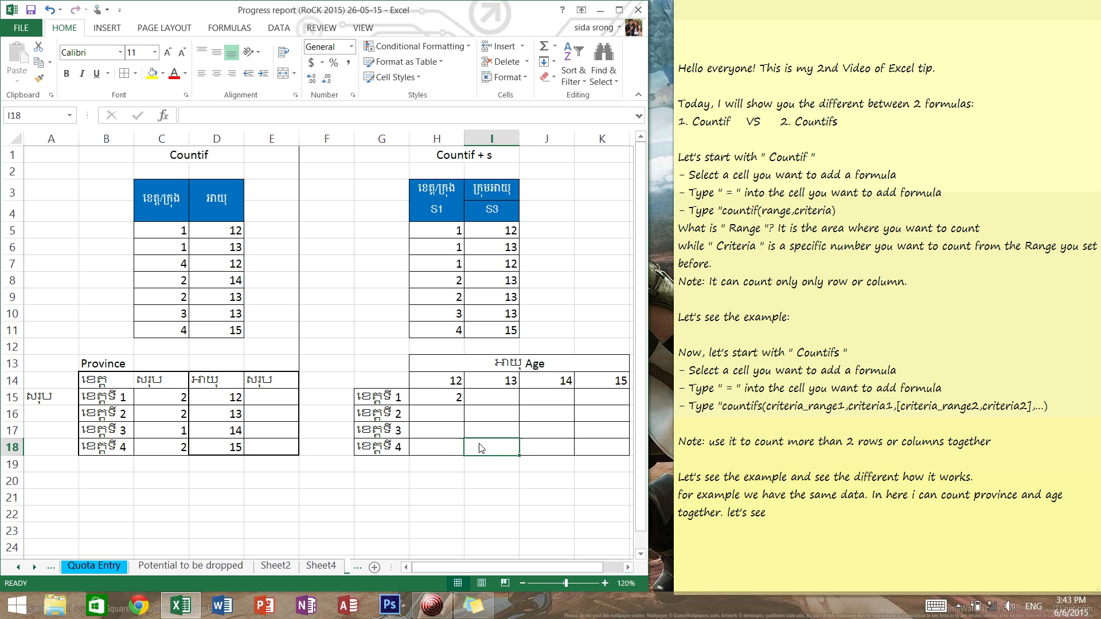
left_click(453, 414)
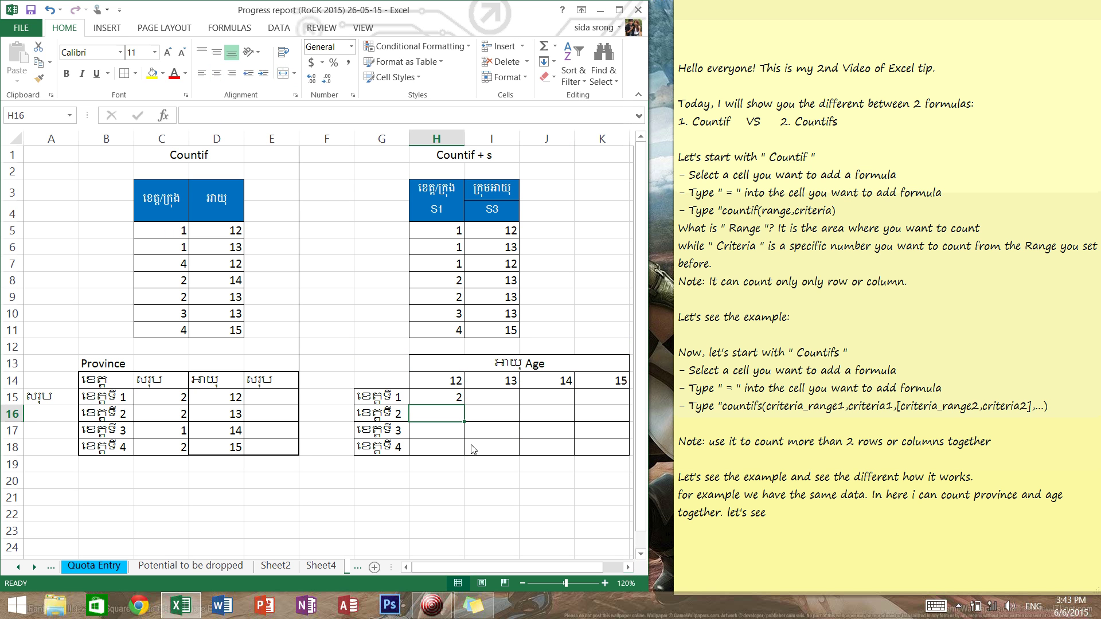
Enter =countifs(H5:H11,1,I5:I11,13) in I15, returning 1 for province 1, age 13.
key("Up")
key("Right")
type("=")
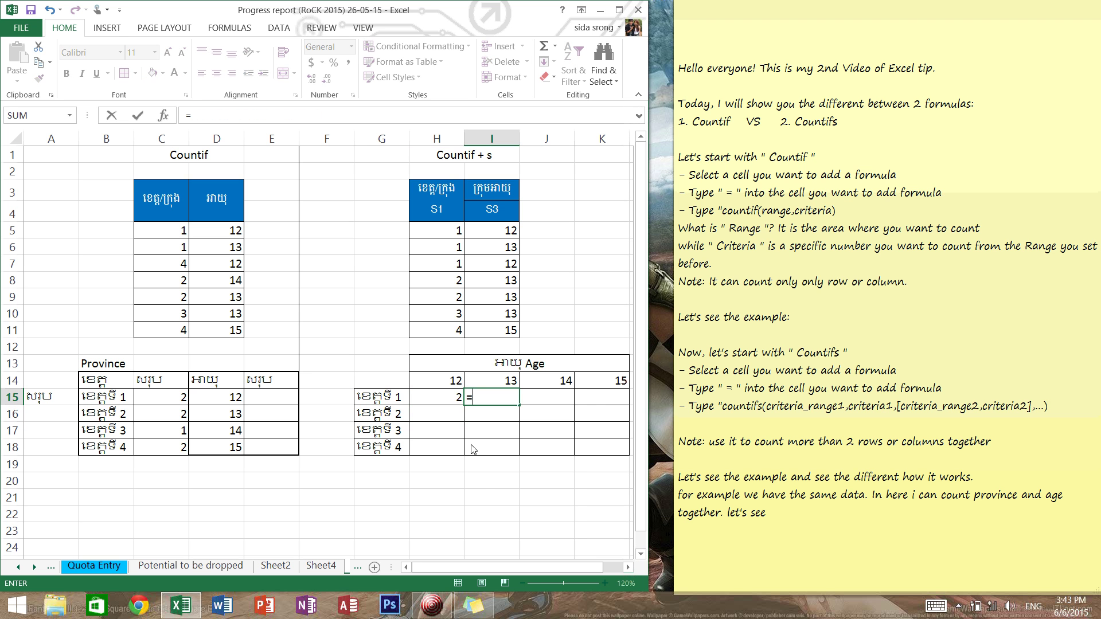
type("coun")
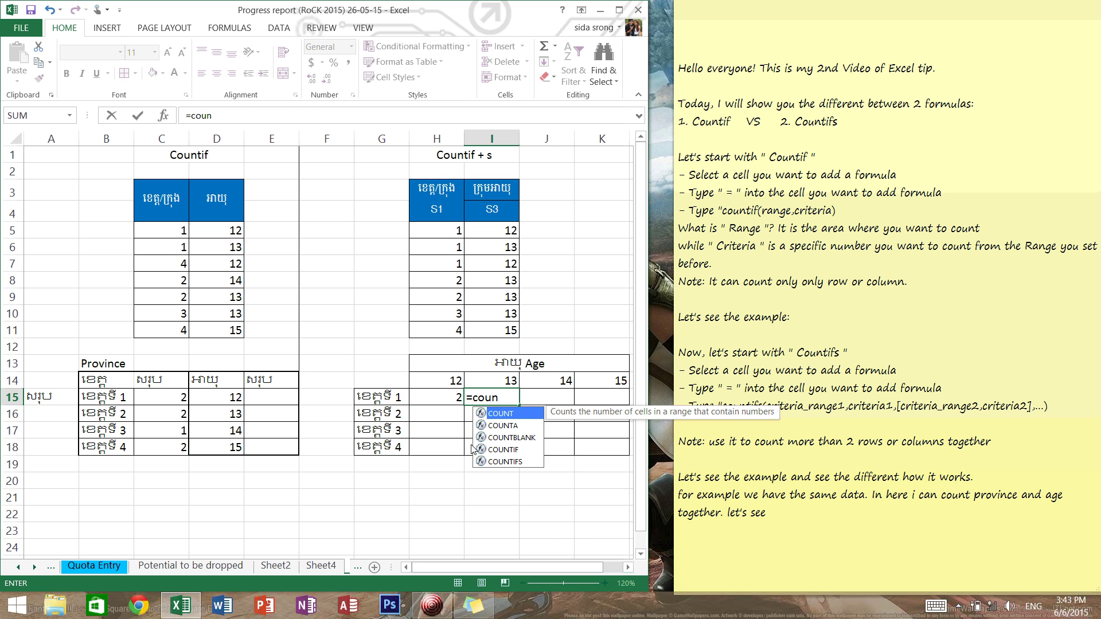
type("tifs(")
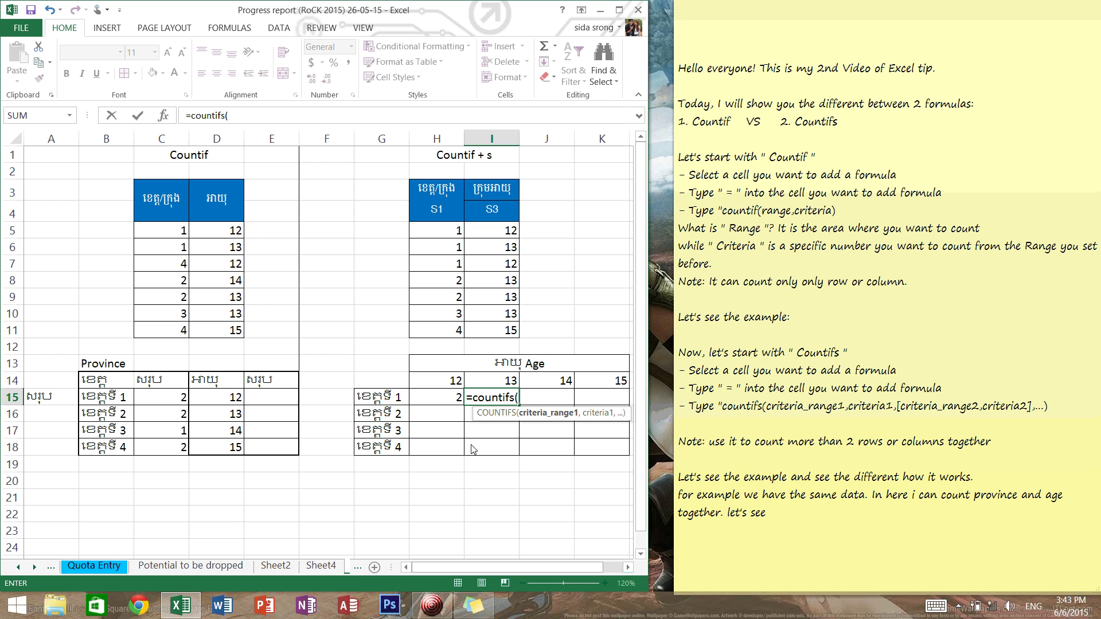
left_click_drag(438, 235, 440, 330)
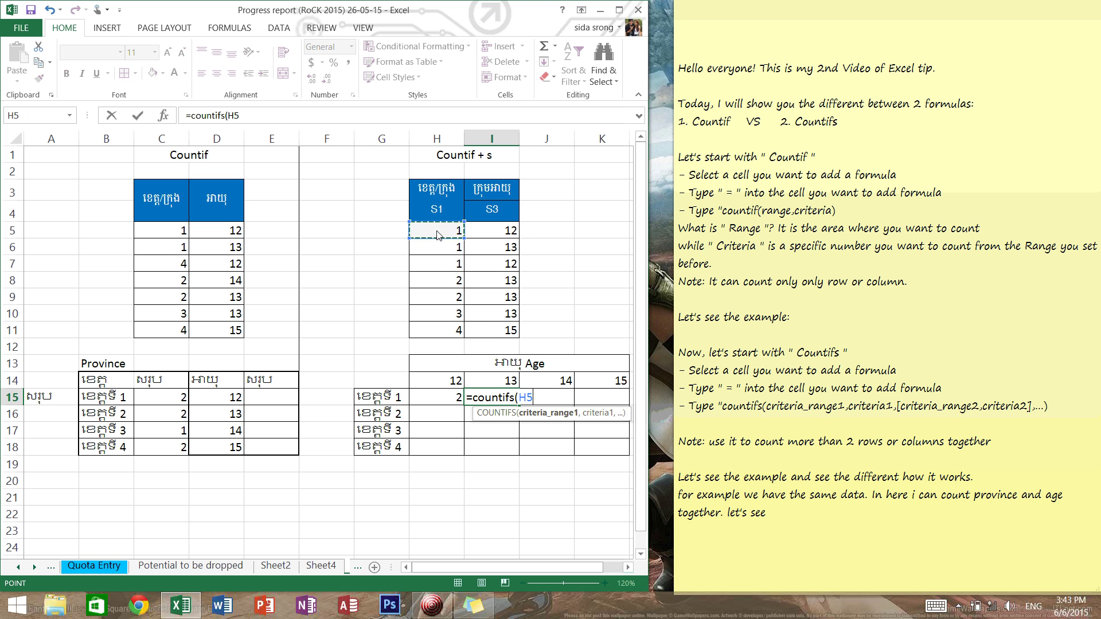
type(",")
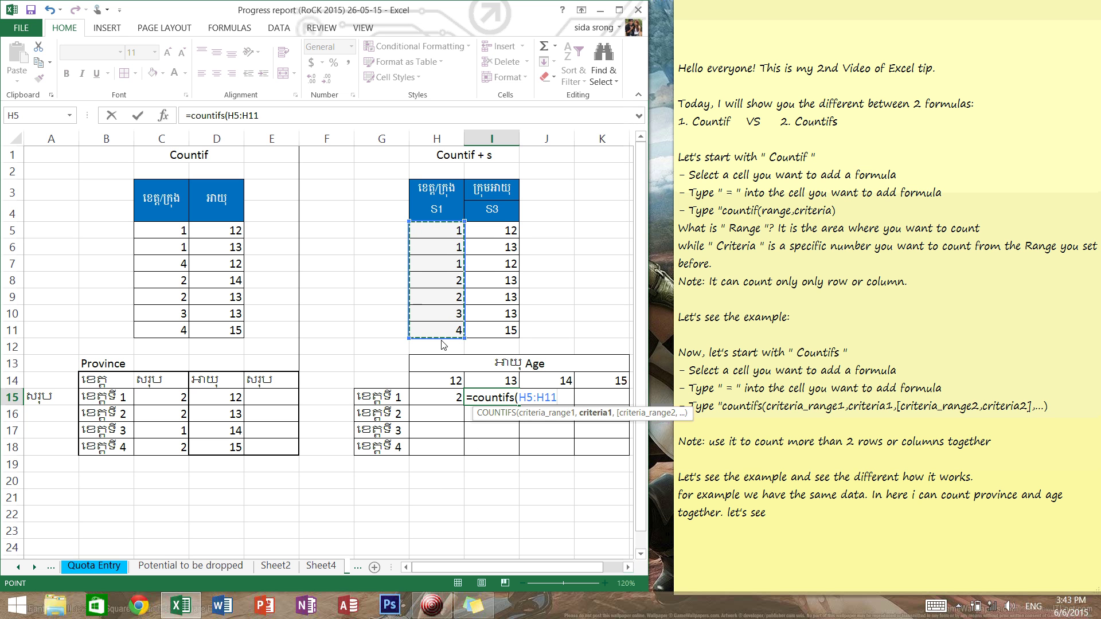
type("1,")
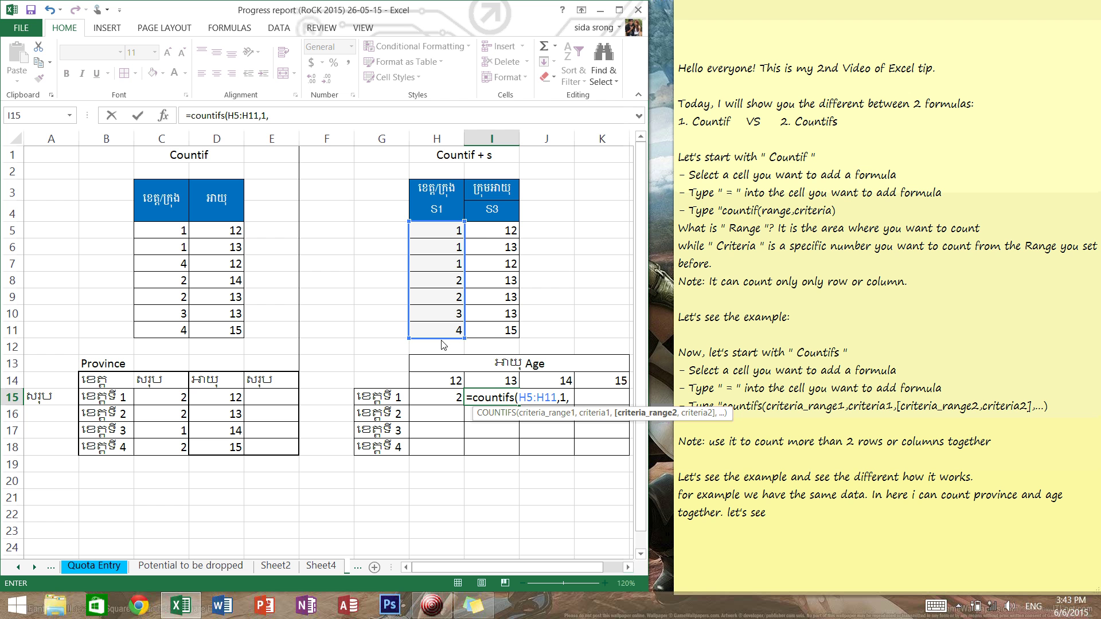
left_click(487, 232)
left_click_drag(490, 260, 502, 332)
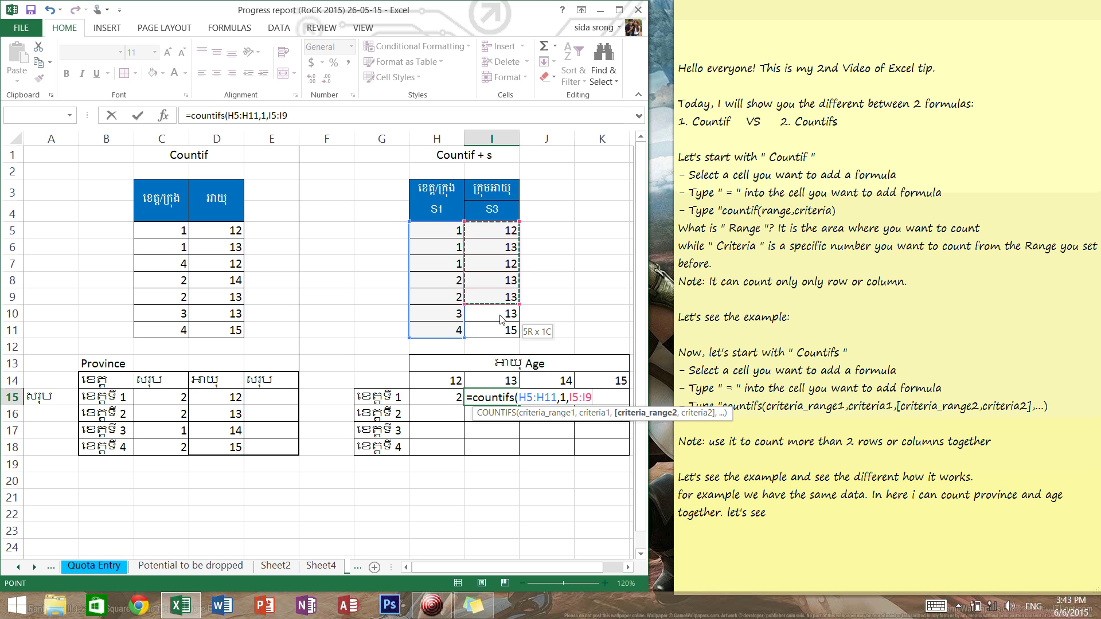
type(",13")
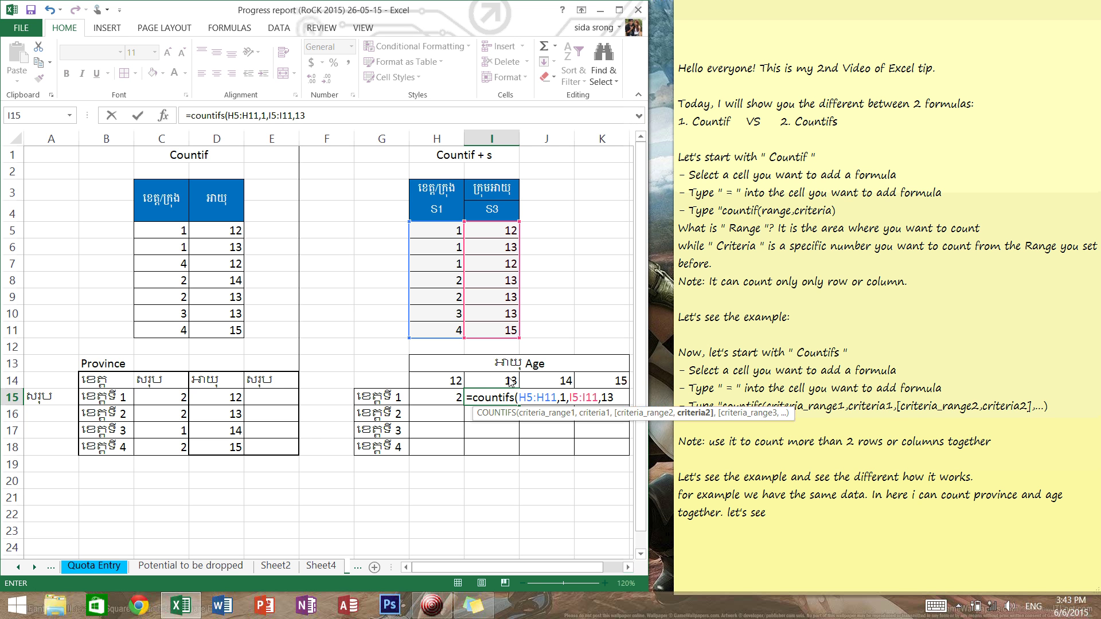
key("Return")
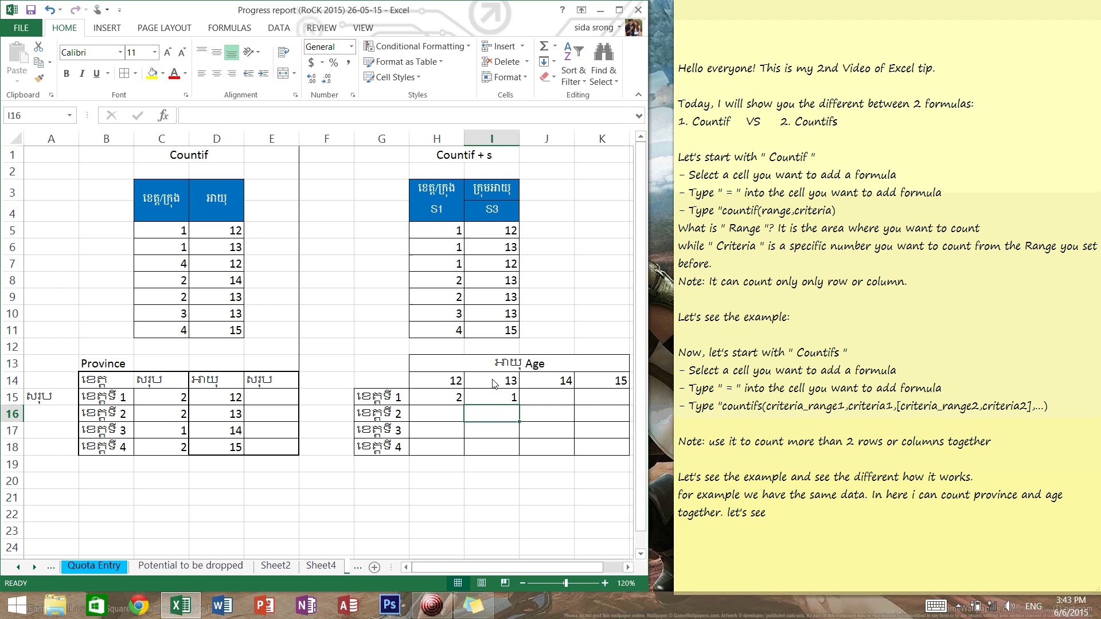
left_click(555, 388)
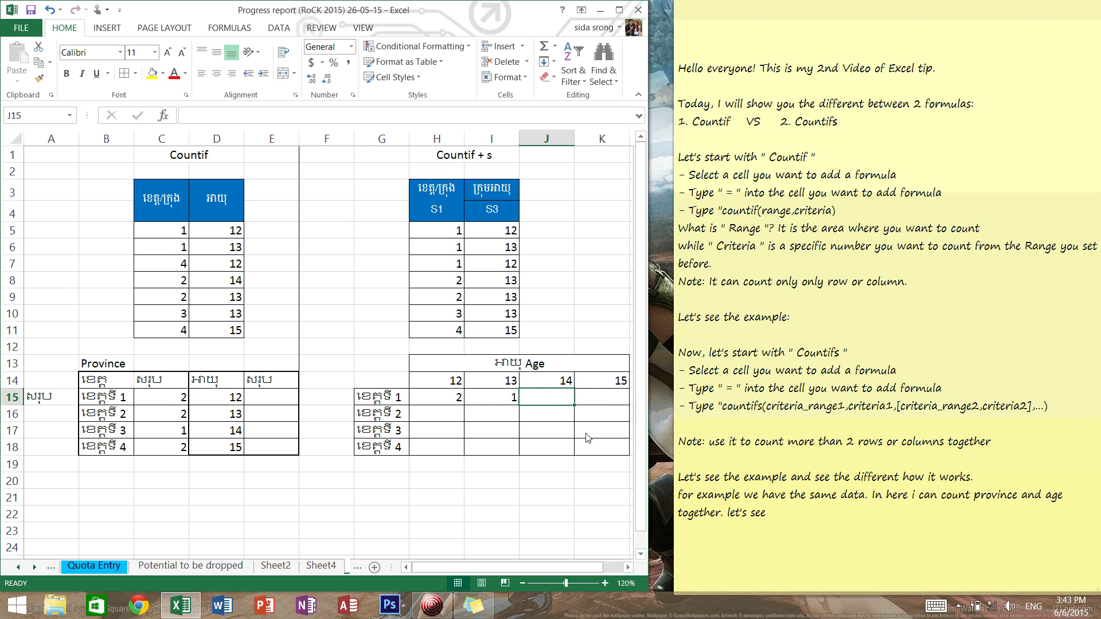
Enter =countifs(H5:H11,1,I5:I11,14) in J15, which returns 0.
type("=s")
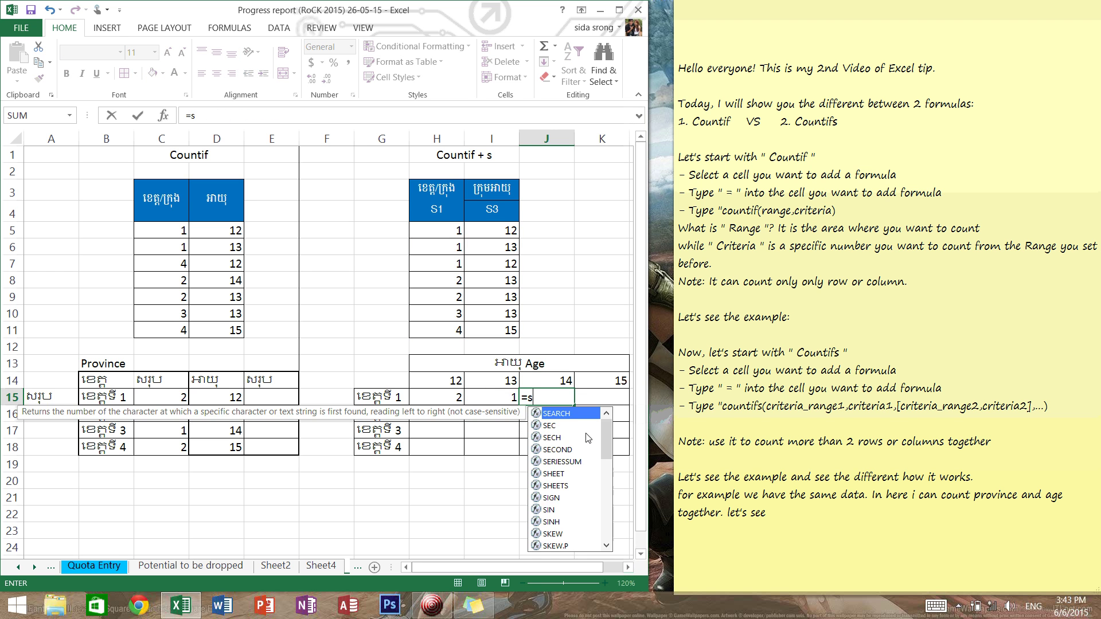
key("BackSpace")
type("counti")
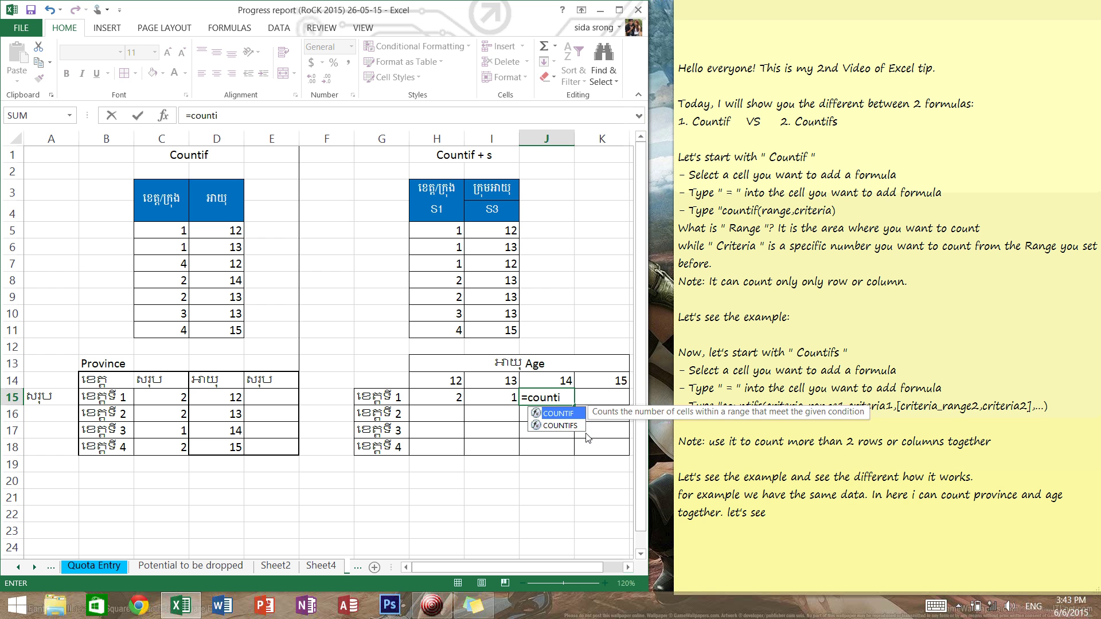
type("fs(")
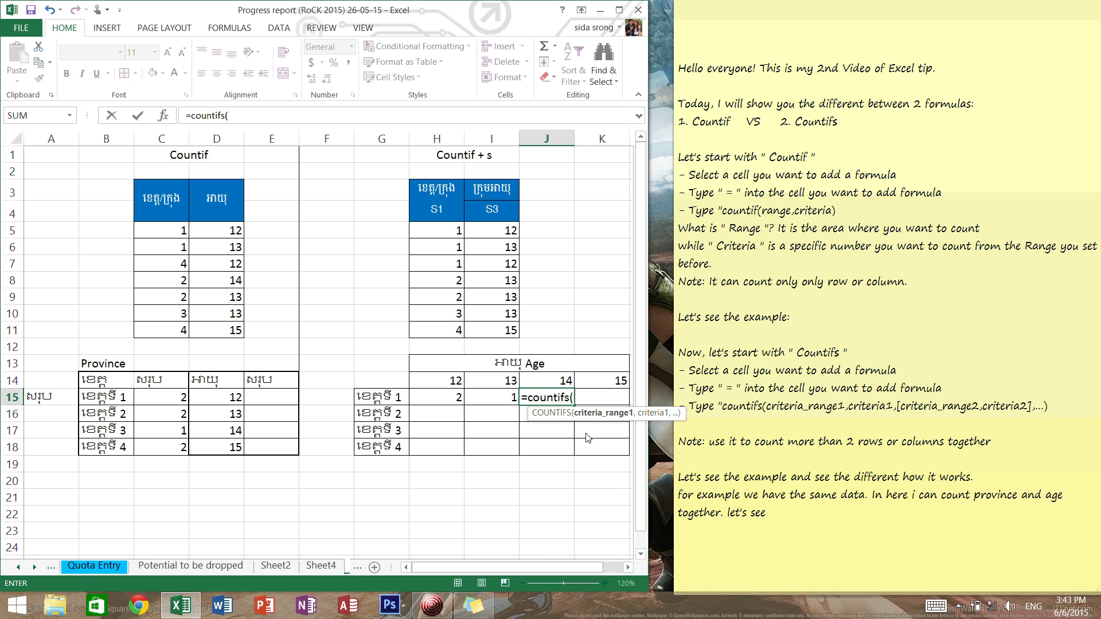
left_click_drag(454, 231, 454, 338)
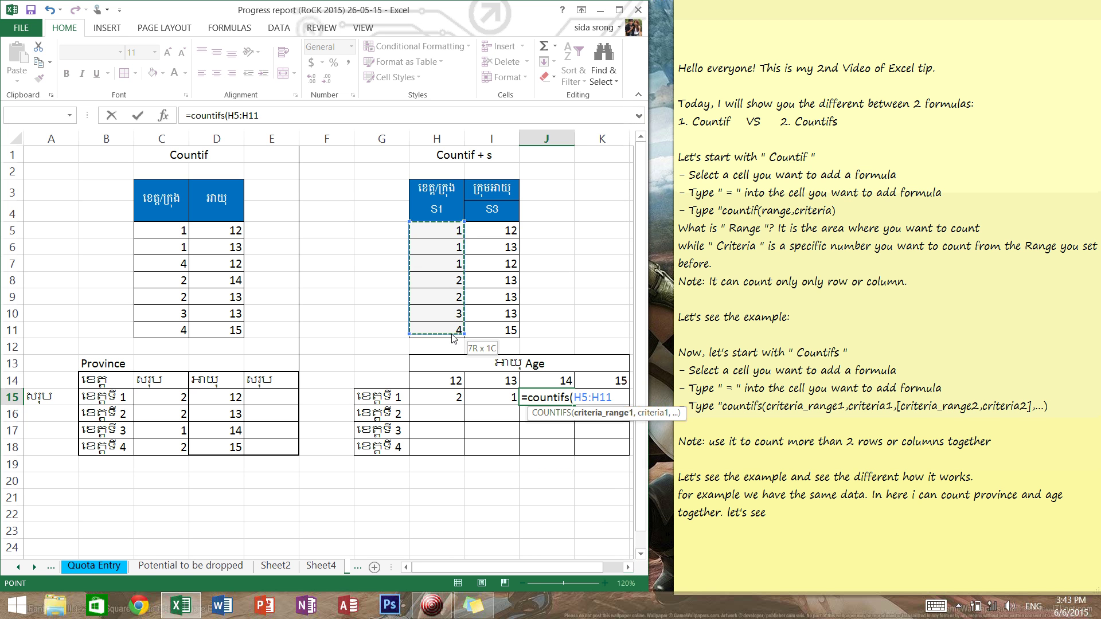
type(",1")
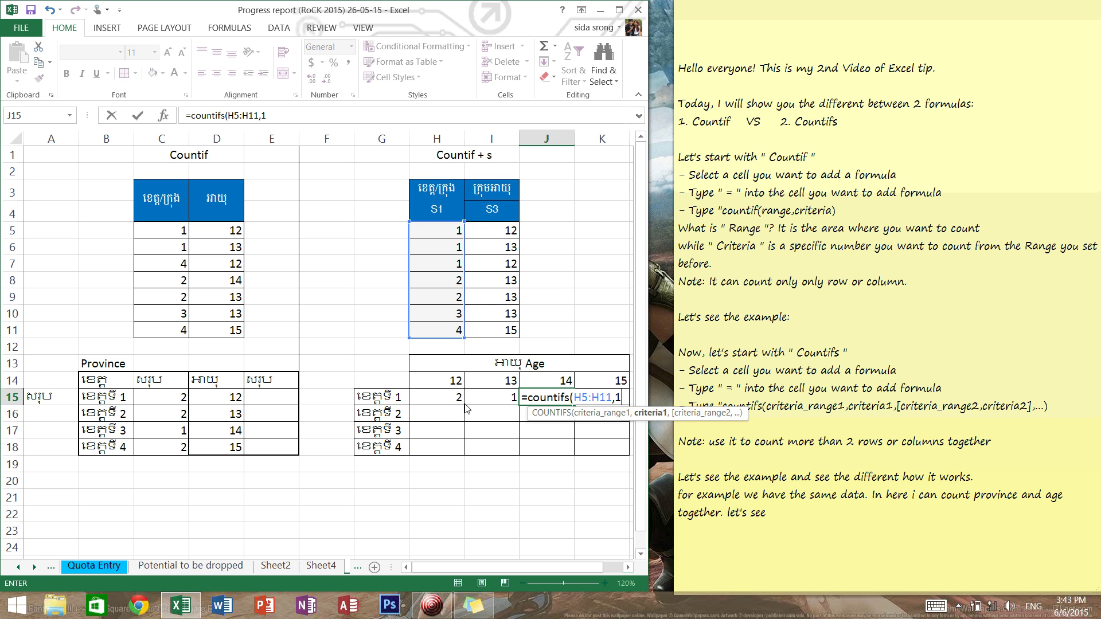
type(",")
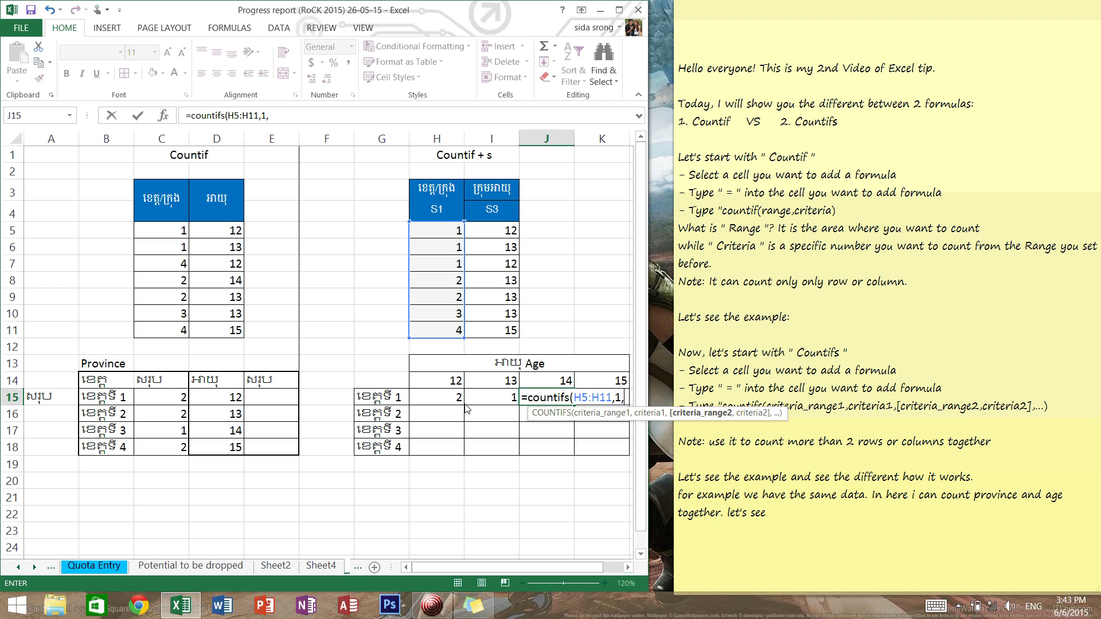
left_click_drag(502, 235, 501, 337)
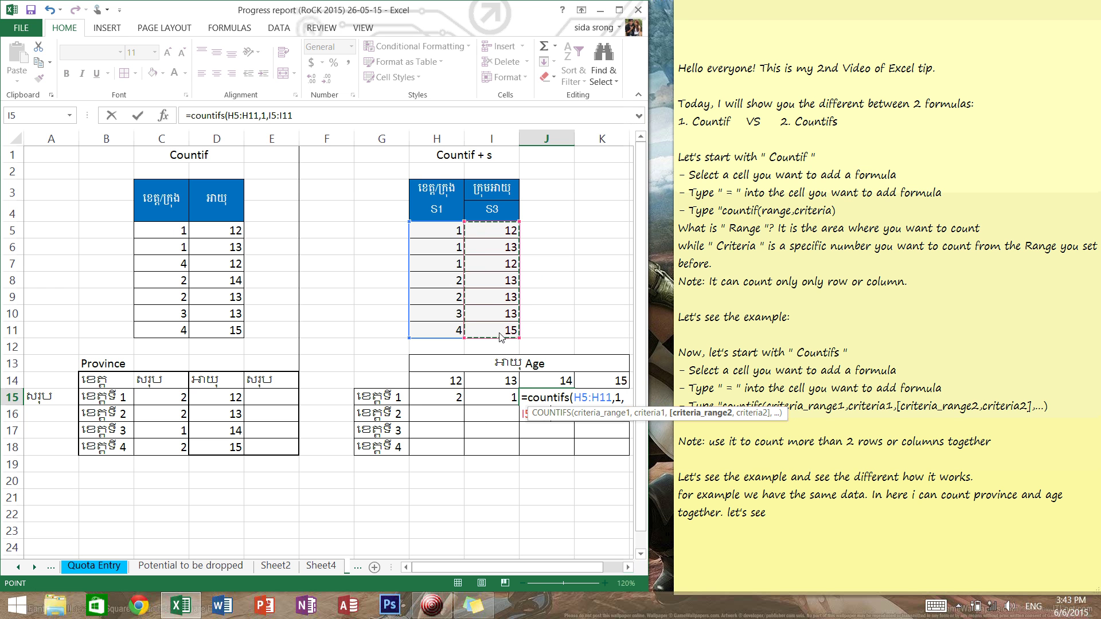
type(",")
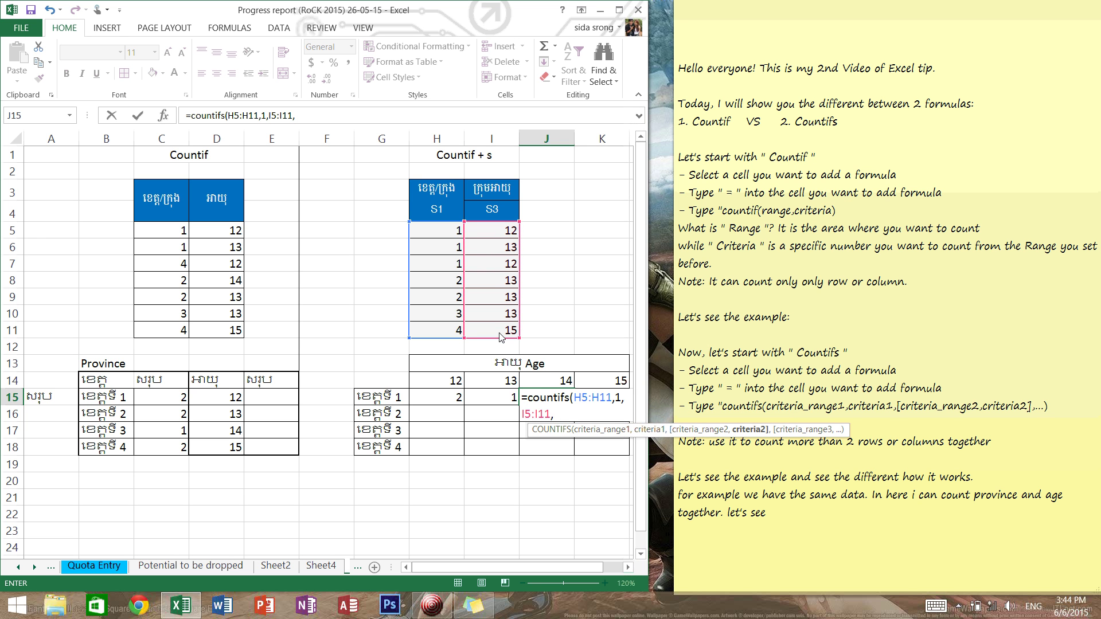
type("14")
type(")")
key("Return")
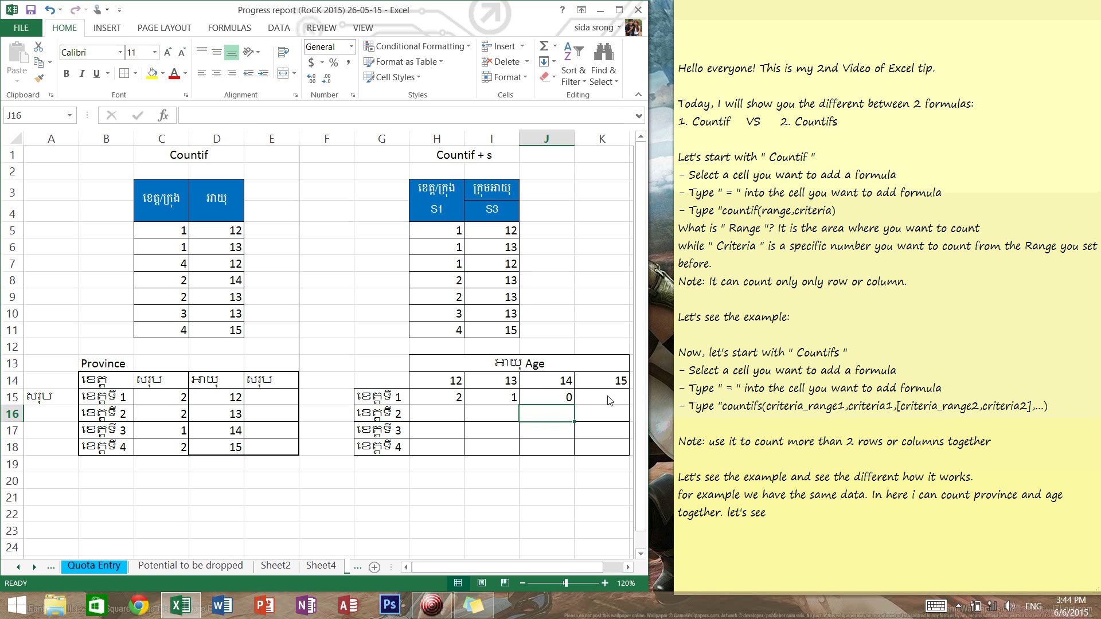
Below the note text, type 'Or we can copy formula by: double click the cell which contain formula'.
left_click(556, 397)
left_click(798, 515)
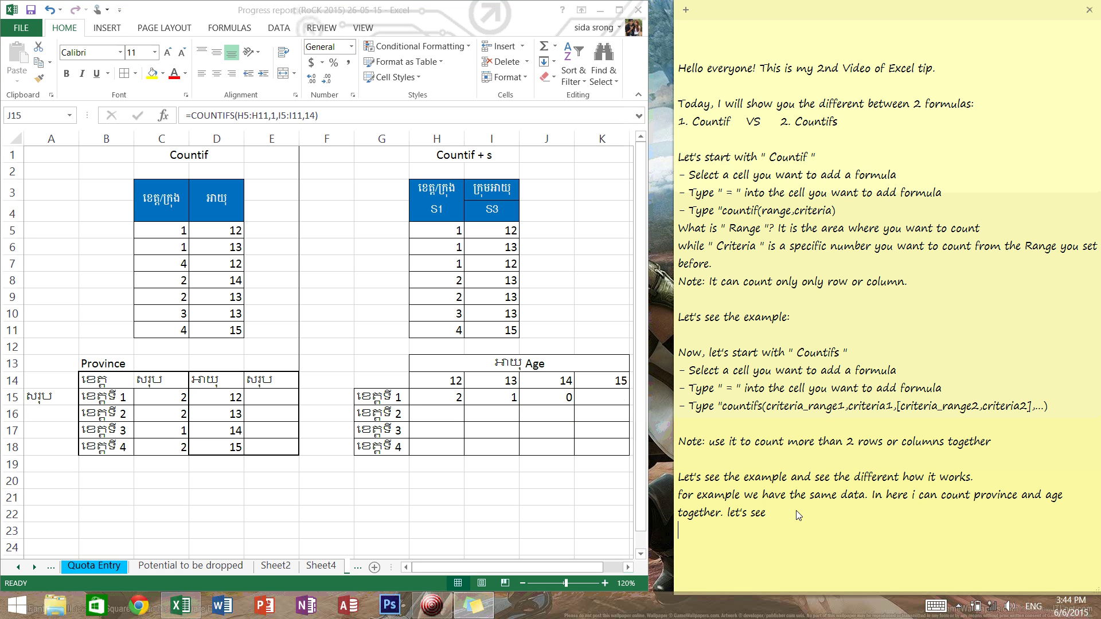
key("Return")
key("Return")
type("Or")
type(" we can c")
type("opy fo")
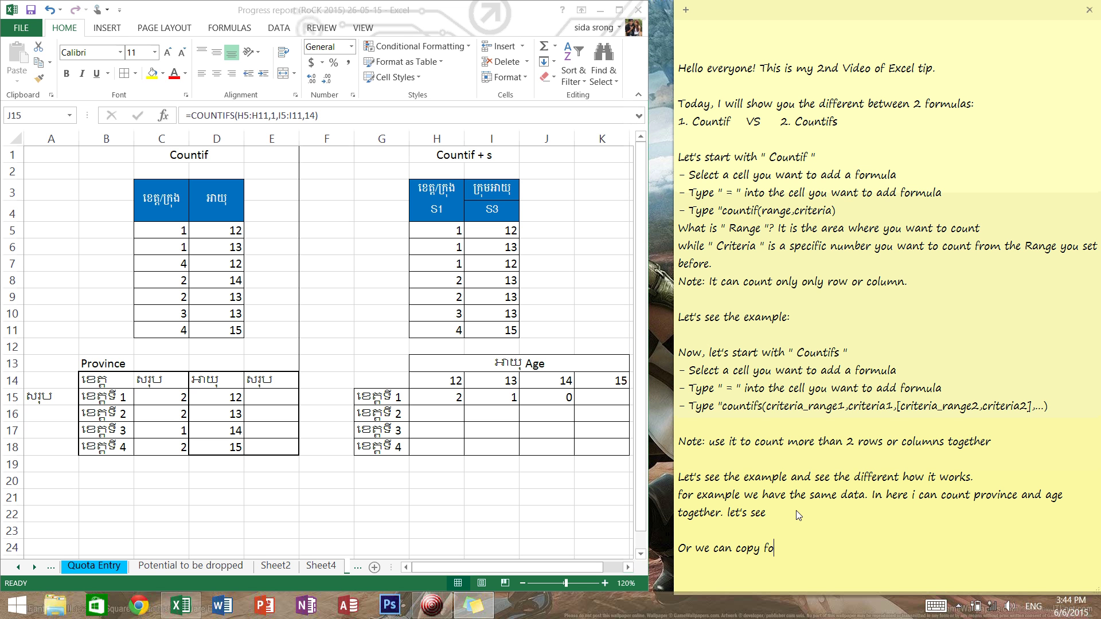
type("rmula")
type(" by")
key("BackSpace")
type(":")
type(" doubl")
type("c")
type("ell")
key("BackSpace")
key("BackSpace")
key("BackSpace")
type("ell")
type(" which cont")
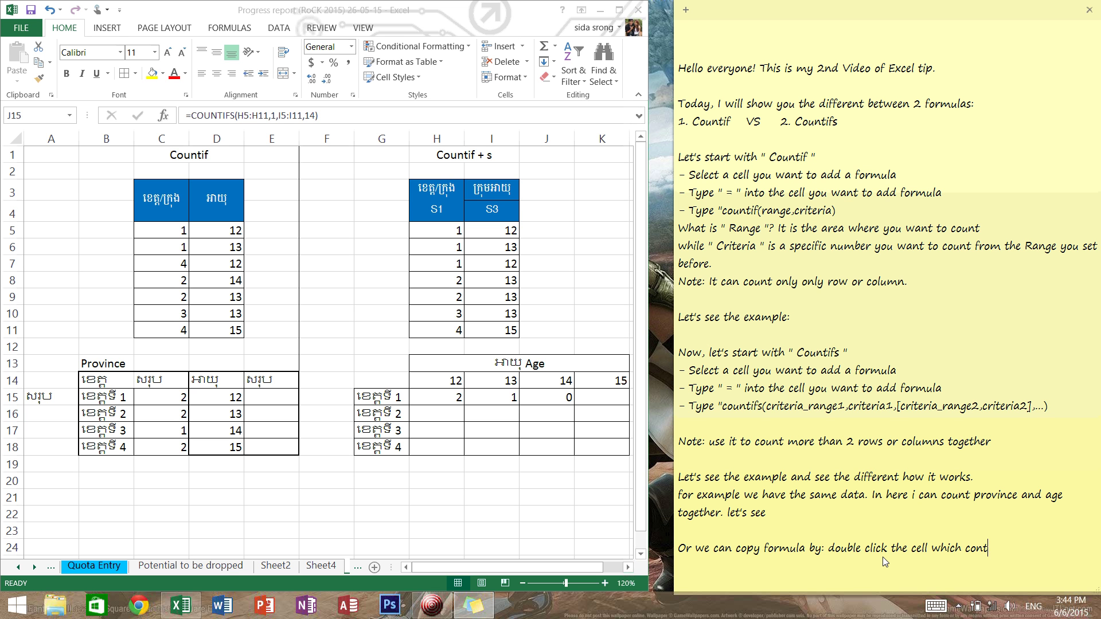
type("ain ")
type("formul")
type("a")
left_click(548, 401)
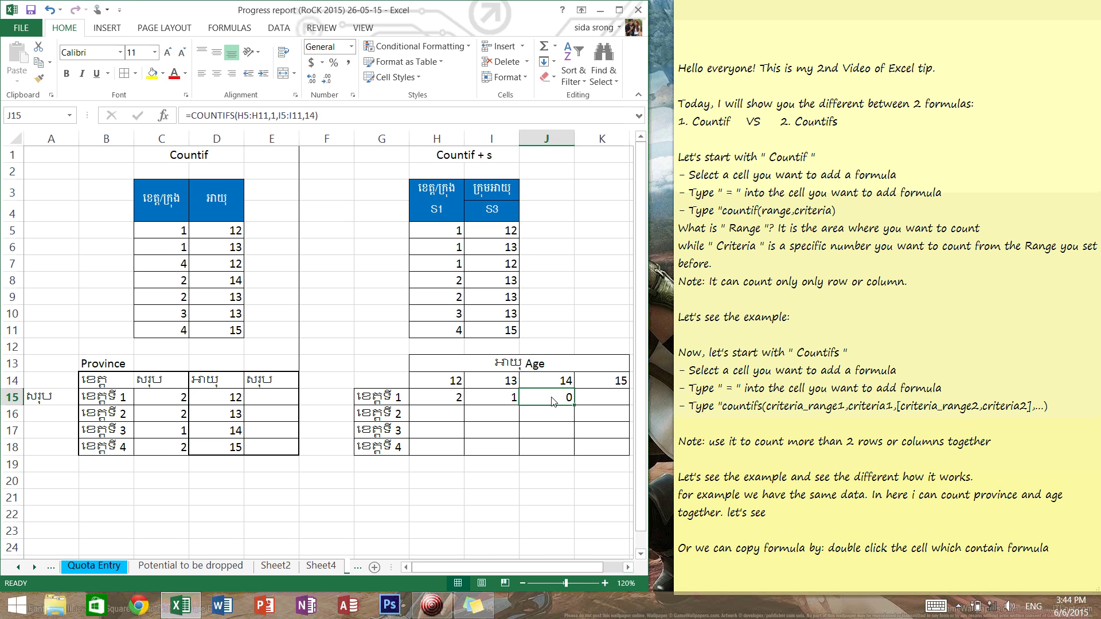
Copy the COUNTIFS formula text from J15, leaving the cell unchanged.
double_click(552, 401)
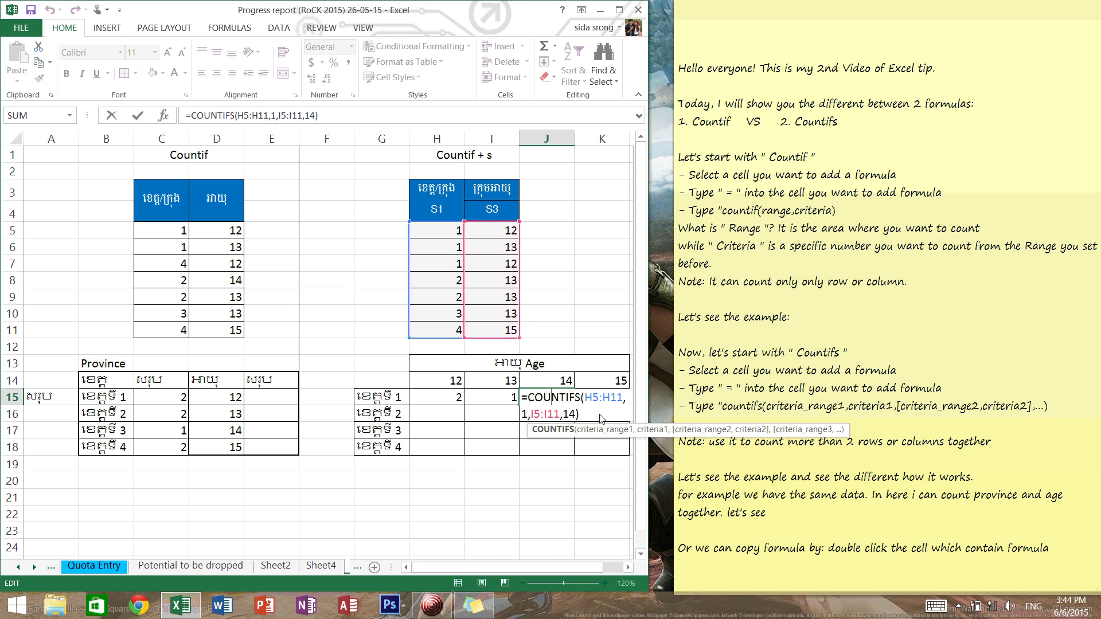
left_click_drag(600, 418, 516, 402)
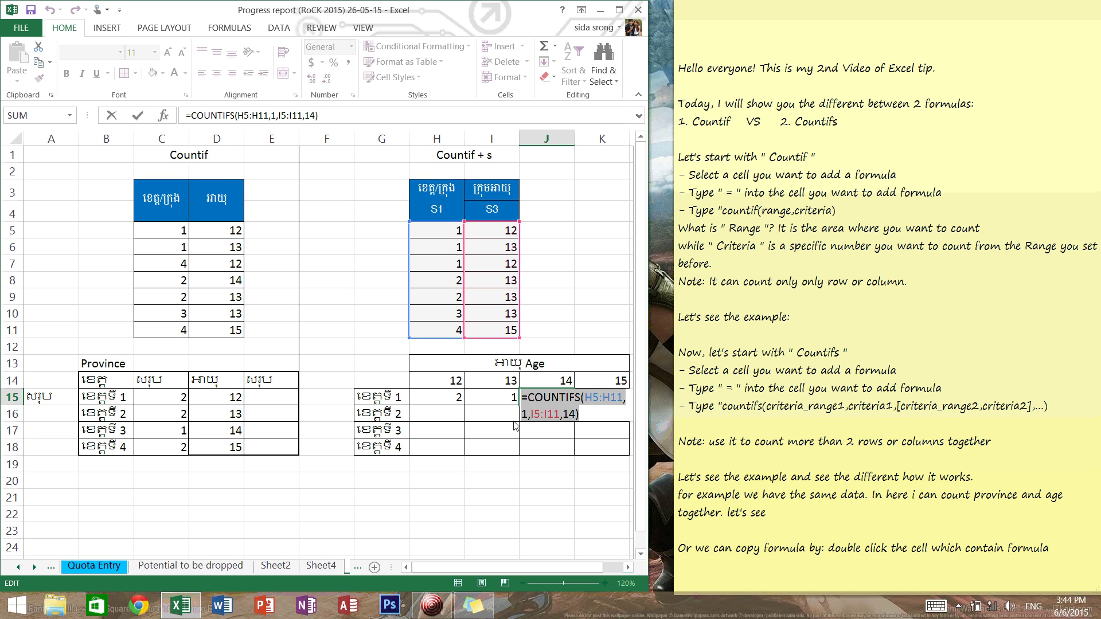
key("ctrl+c")
key("Return")
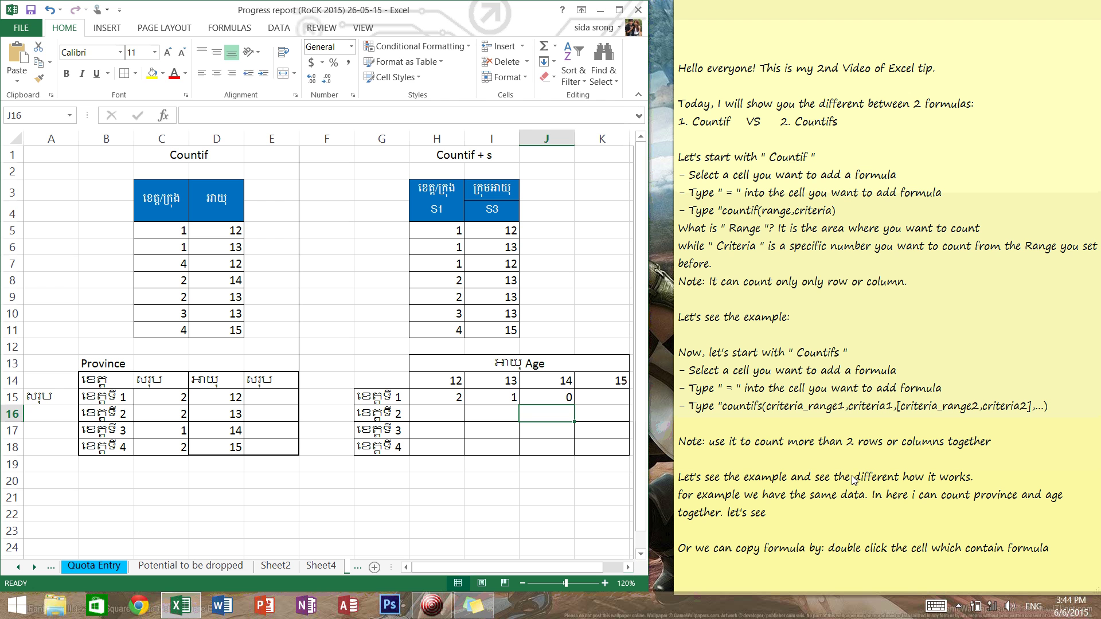
Extend the sticky note's copy tip with 'and copy and paste to where we can'.
left_click(1077, 544)
type("an")
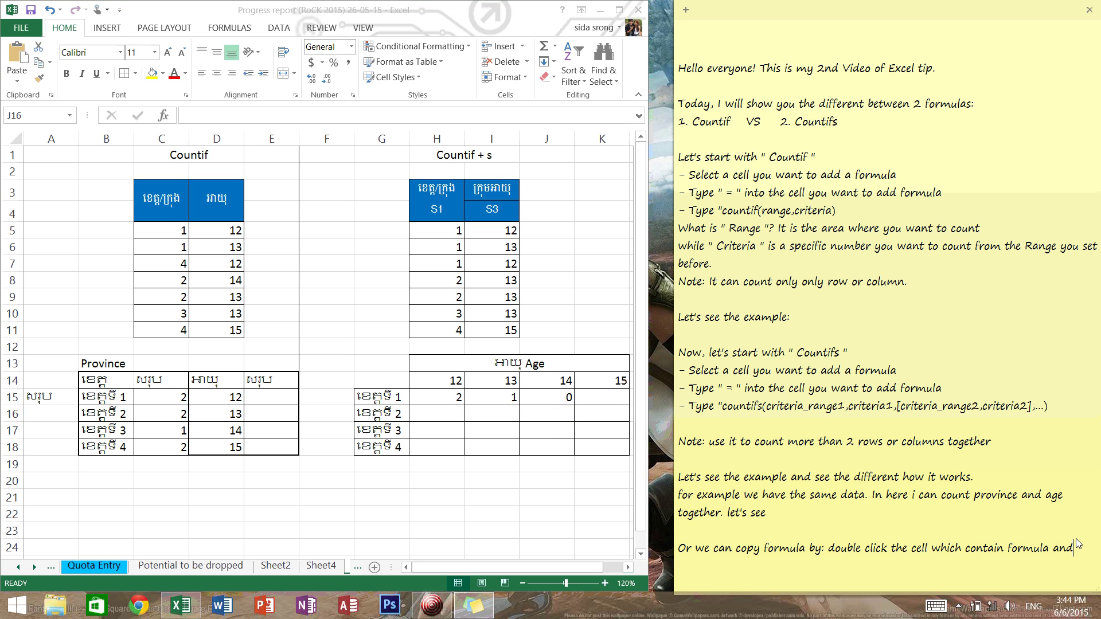
type("d copy")
key("alt+Tab")
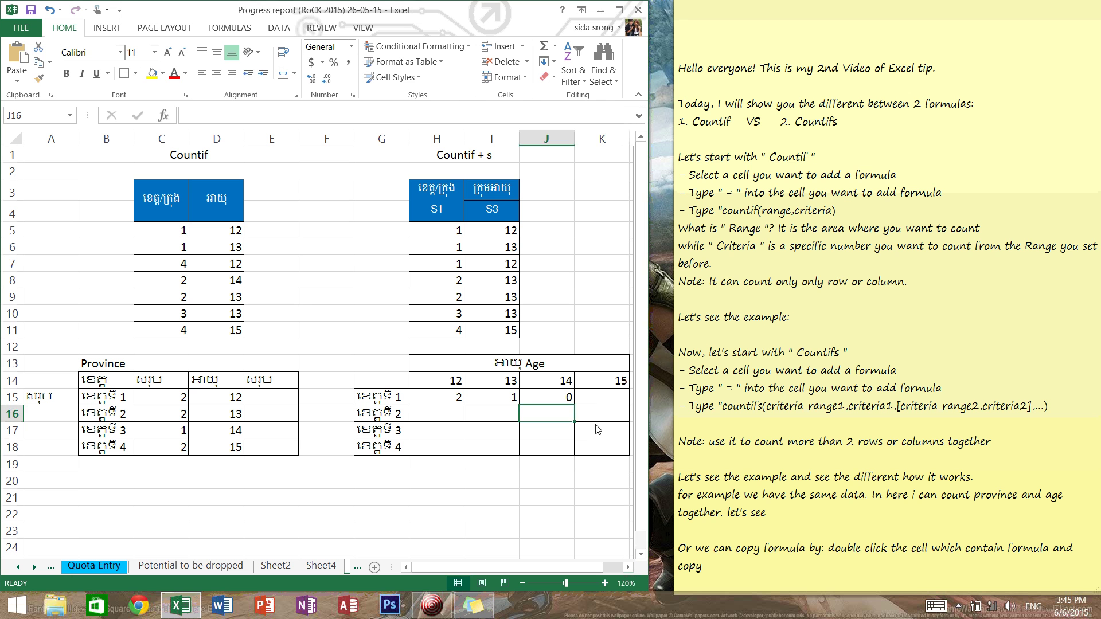
left_click(598, 430)
left_click(599, 398)
left_click(735, 575)
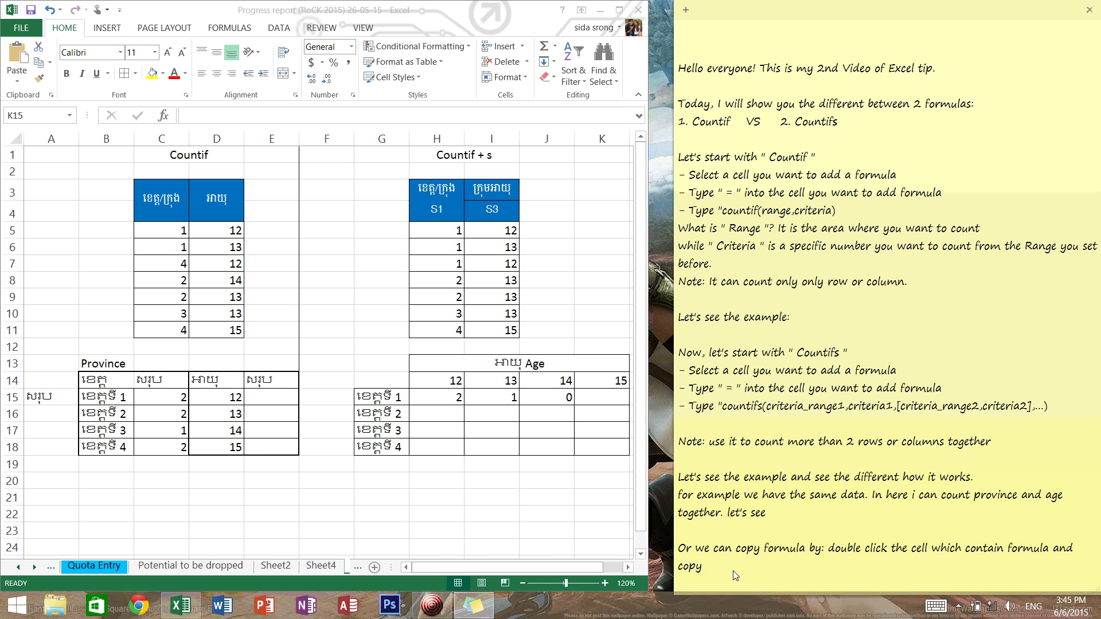
type("andpaste")
type(" to ")
type("where we")
type(" can")
End the note with 'want to add formula' and paste the copied formula into K15.
key("BackSpace")
key("BackSpace")
key("BackSpace")
type("w")
type("ant to ")
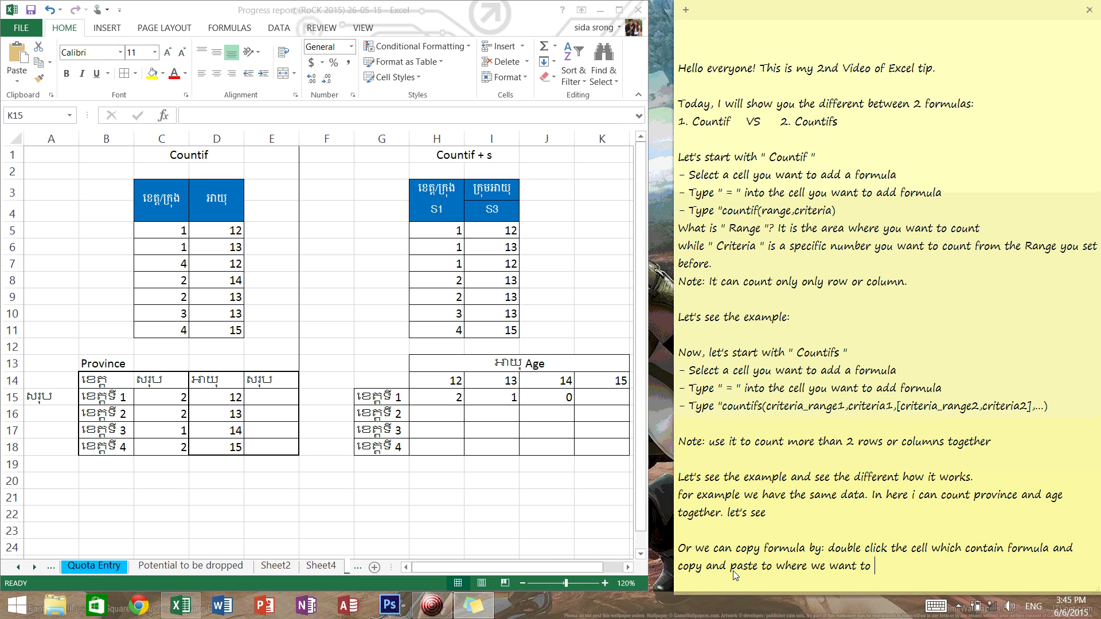
type("add f")
type("orm")
type("ula")
left_click(602, 395)
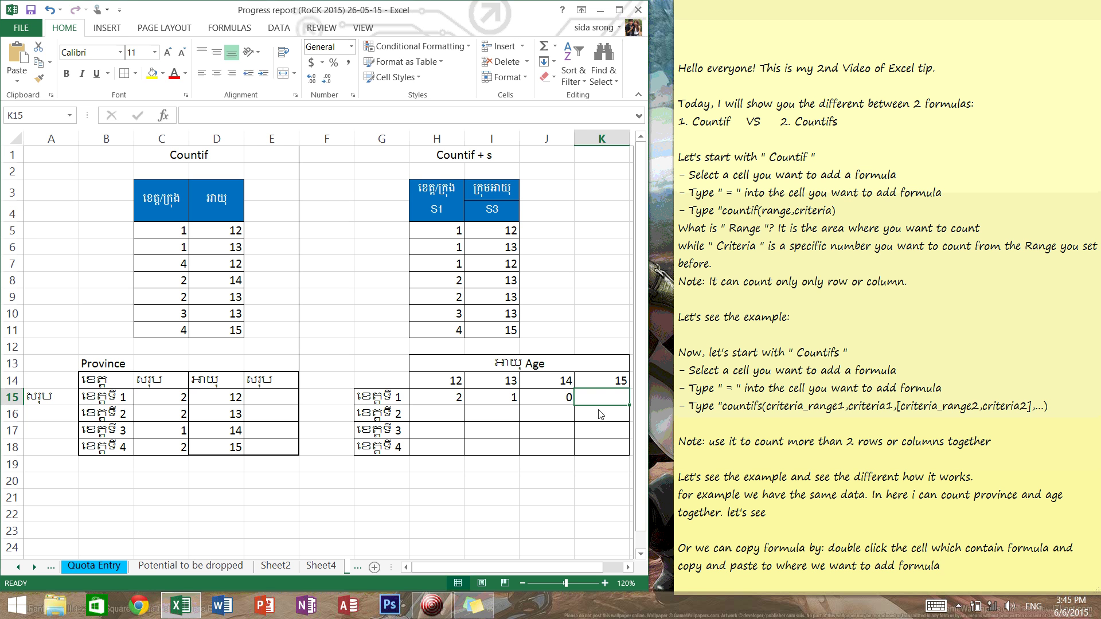
right_click(607, 401)
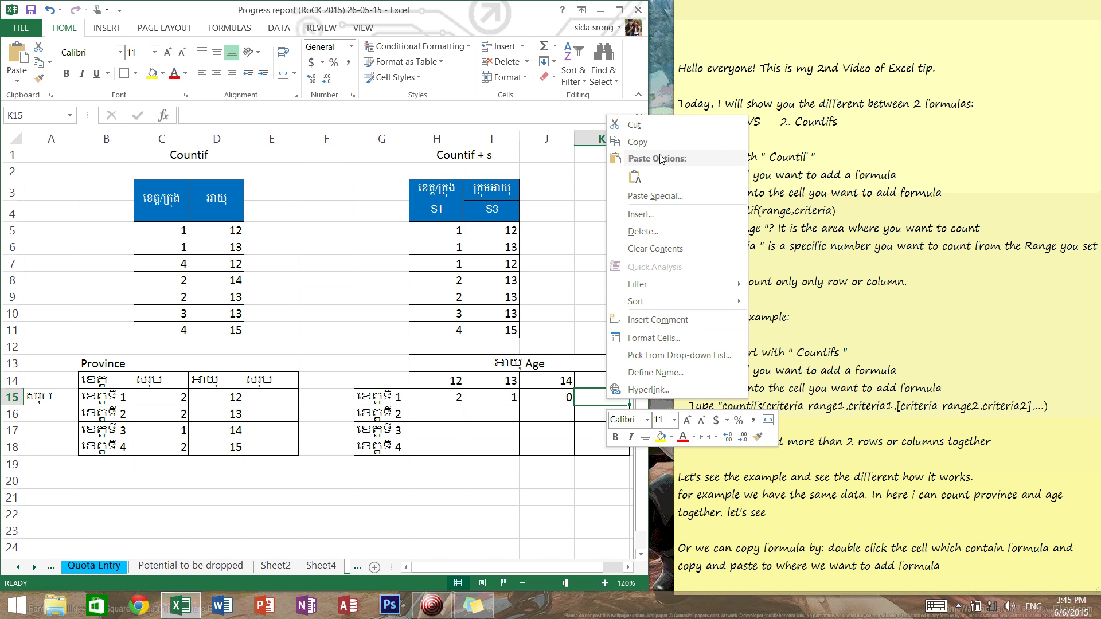
left_click(642, 179)
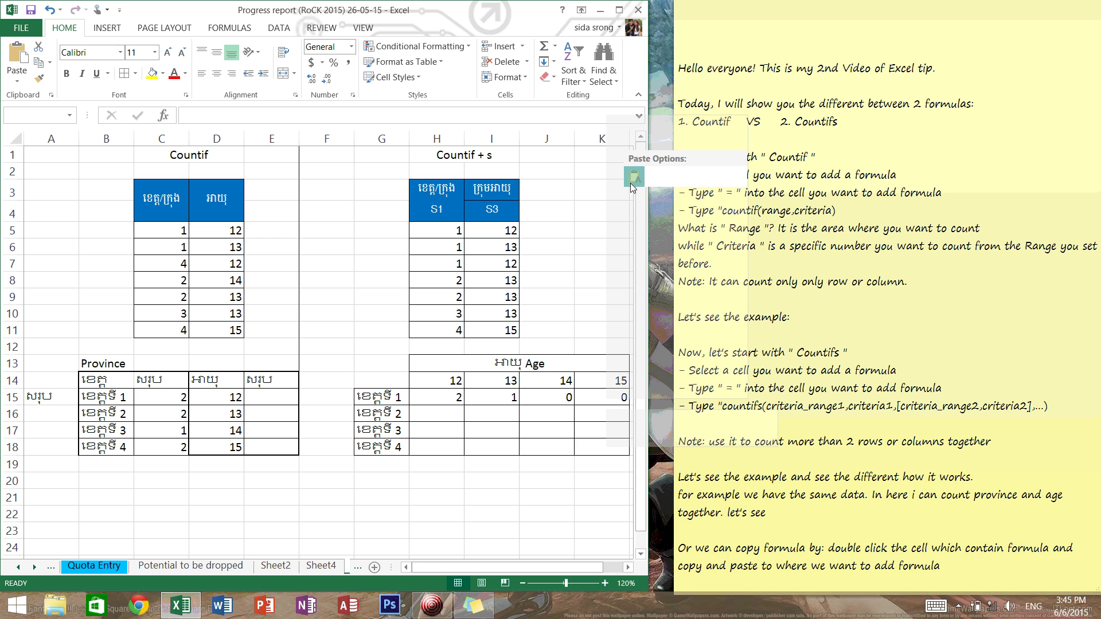
Change K15's age criterion from 14 to 15, so it returns 0.
right_click(613, 403)
left_click(611, 401)
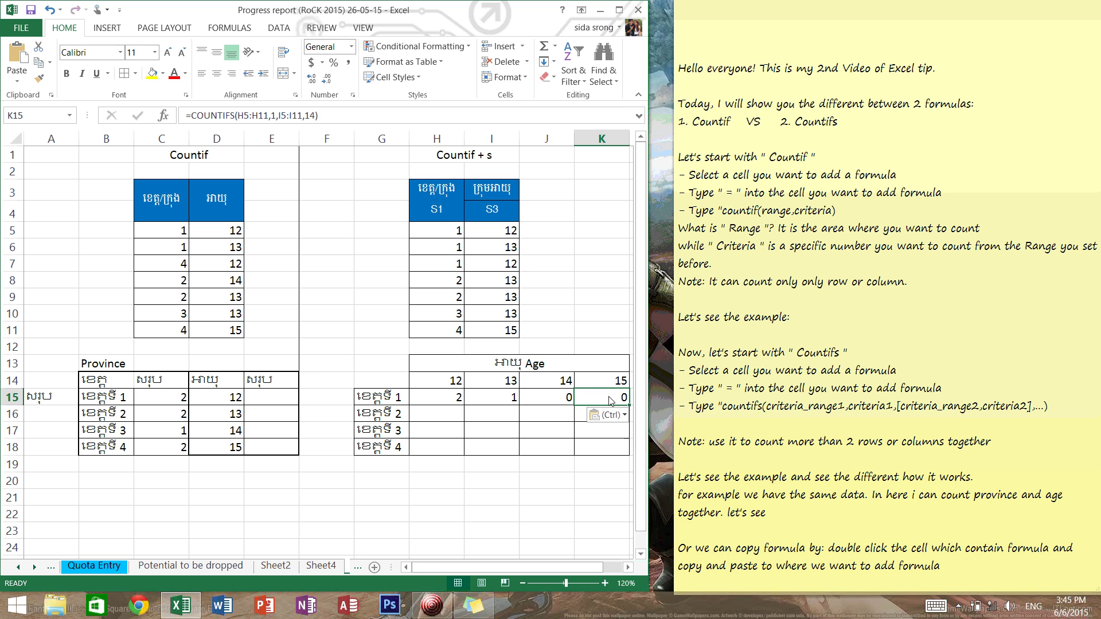
double_click(611, 401)
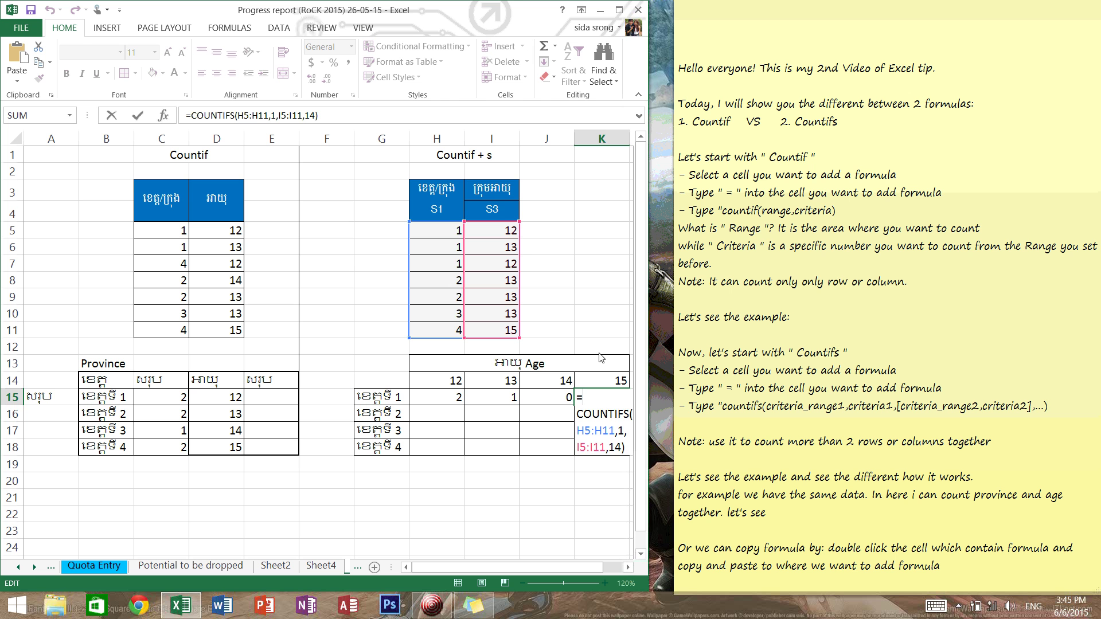
key("Return")
left_click_drag(648, 399, 697, 405)
left_click(611, 398)
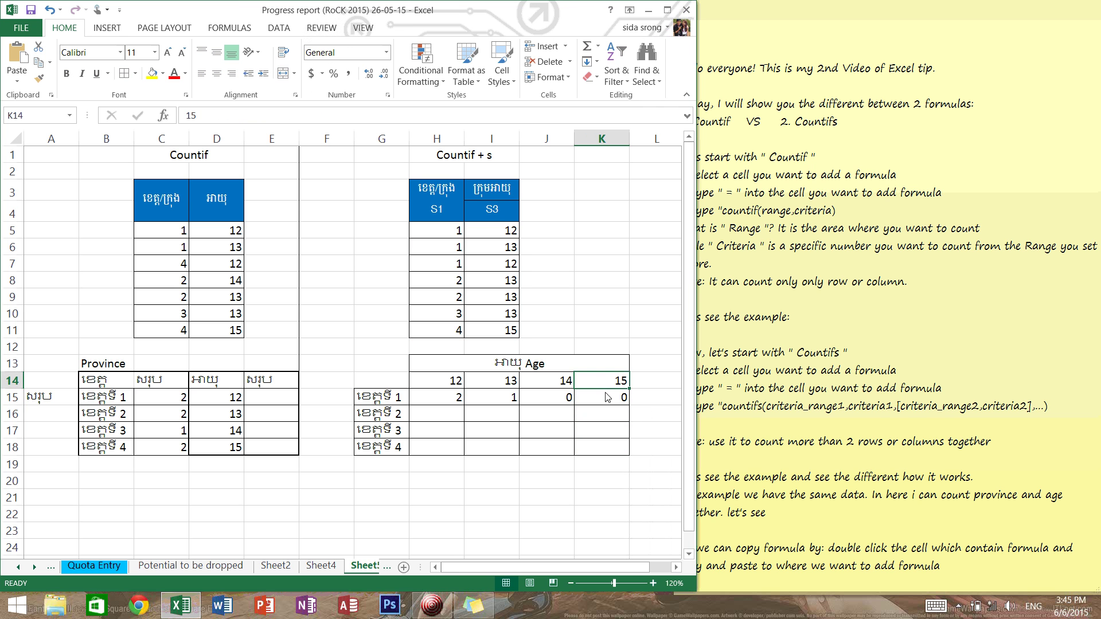
double_click(611, 401)
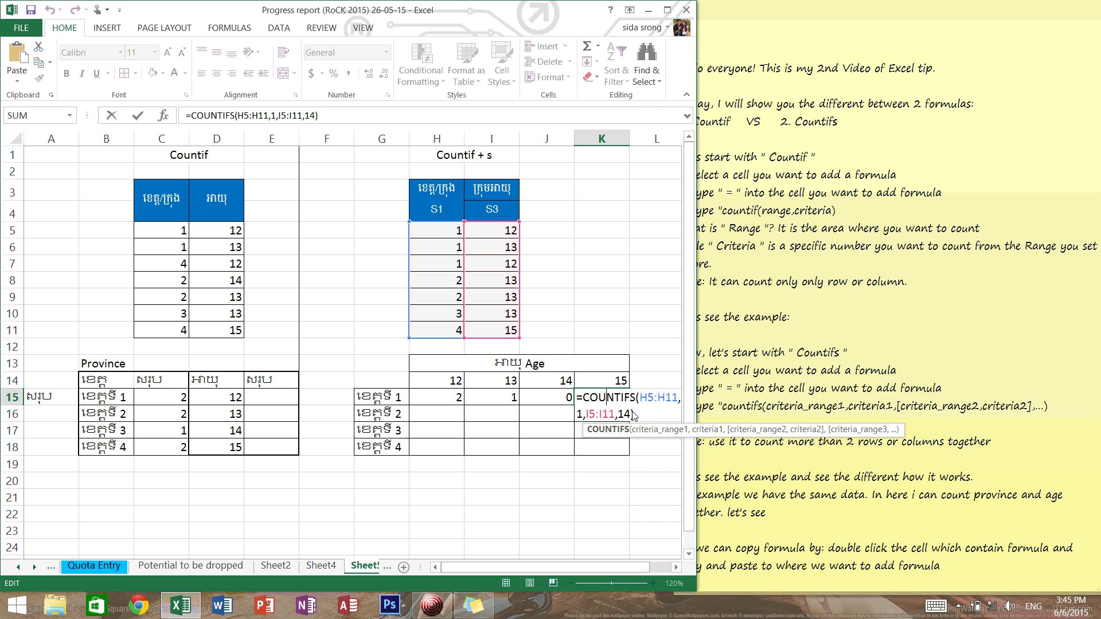
left_click(633, 415)
key("BackSpace")
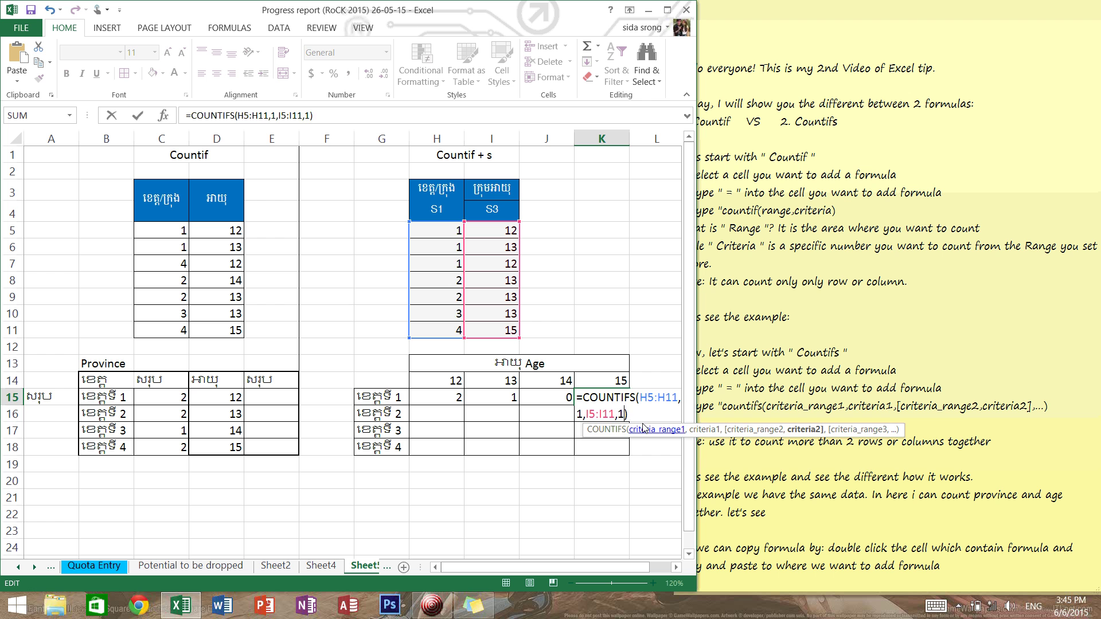
type("5")
key("Return")
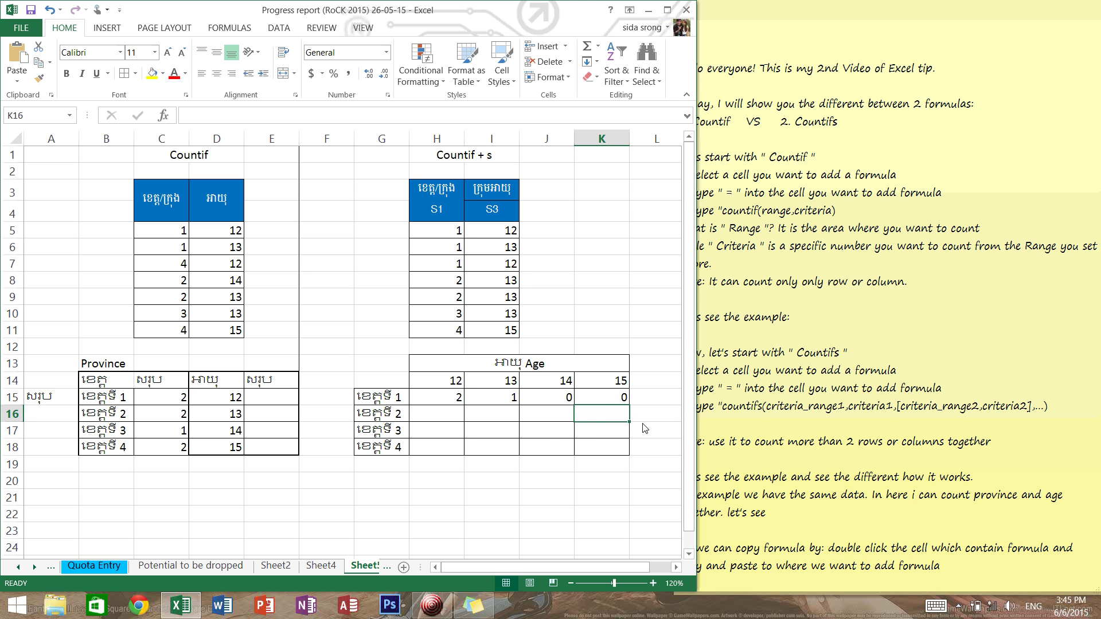
Paste the COUNTIFS formula into H16 and change it to province 2, age 12.
left_click(452, 418)
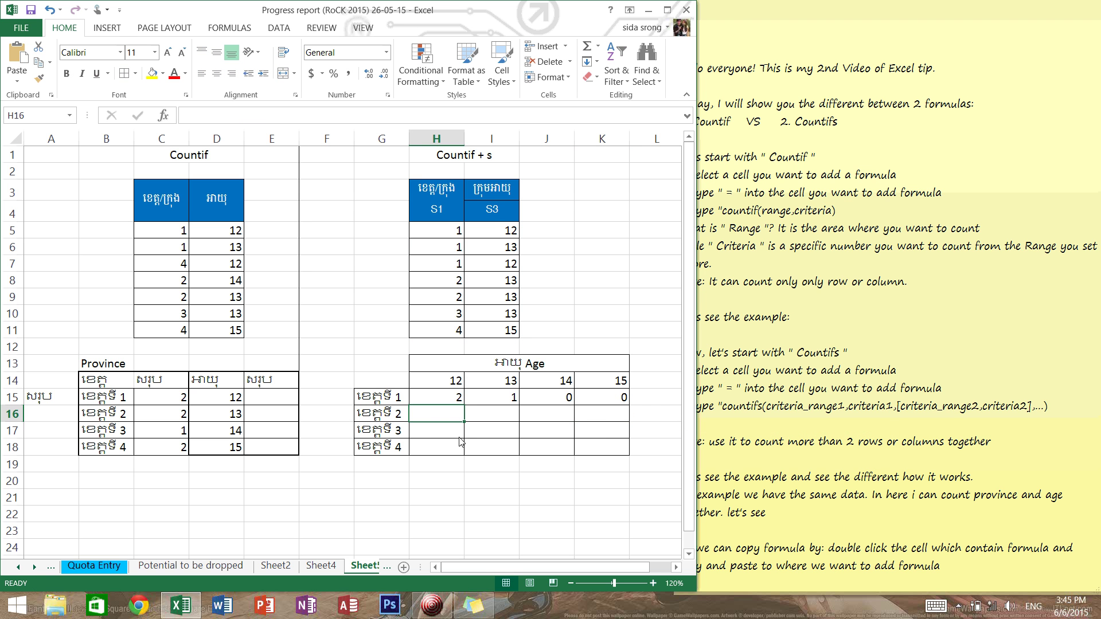
key("ctrl+v")
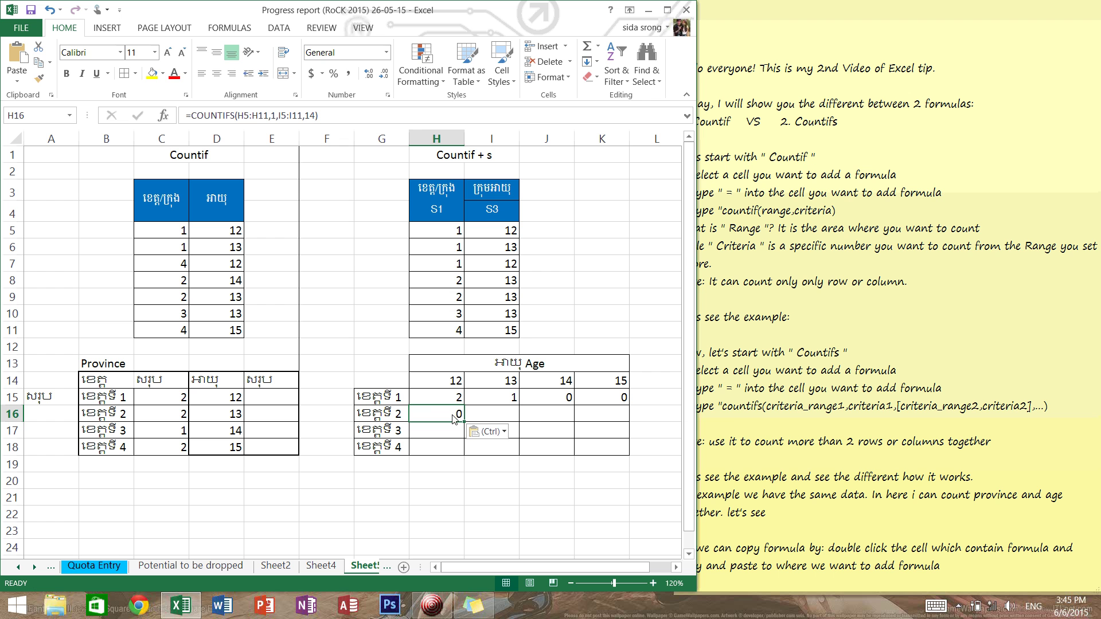
double_click(451, 414)
left_click(519, 414)
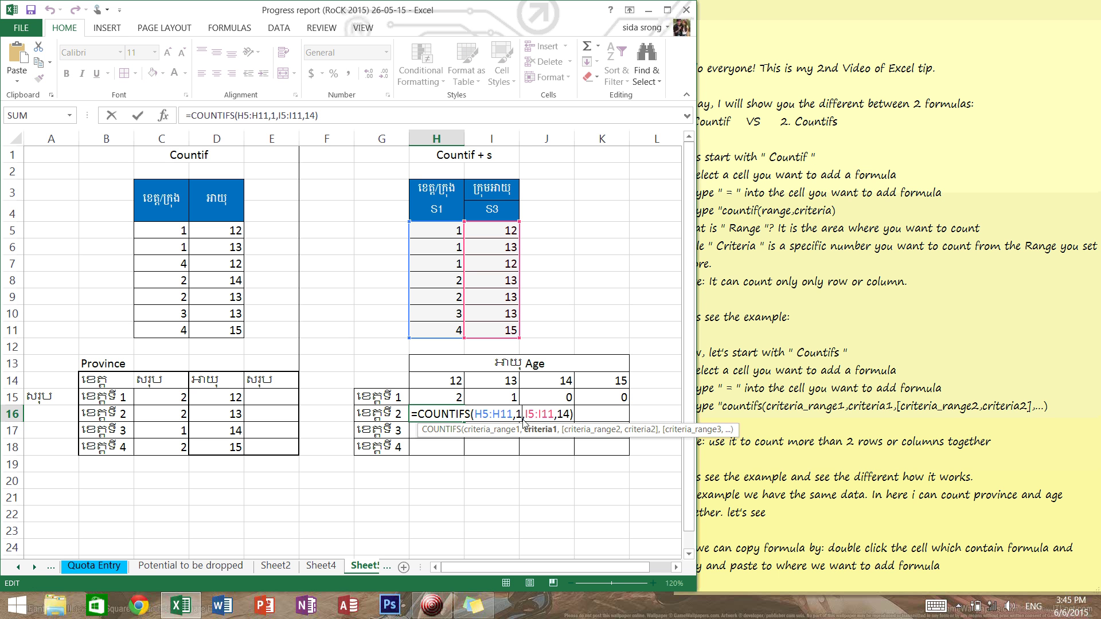
key("BackSpace")
type("2")
left_click(568, 416)
key("BackSpace")
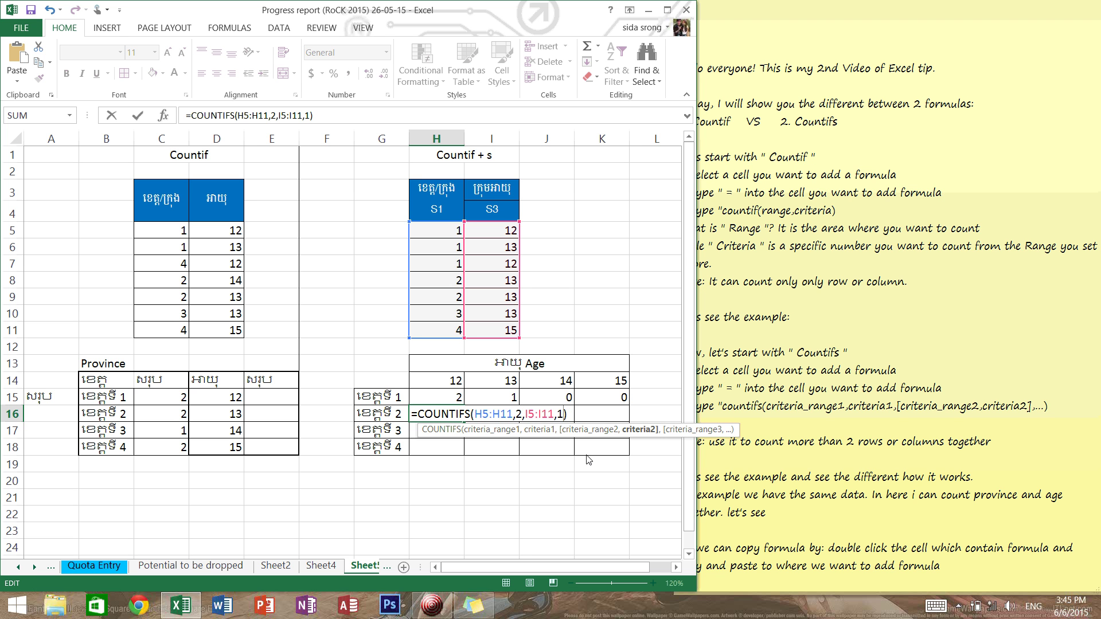
type("2")
key("Return")
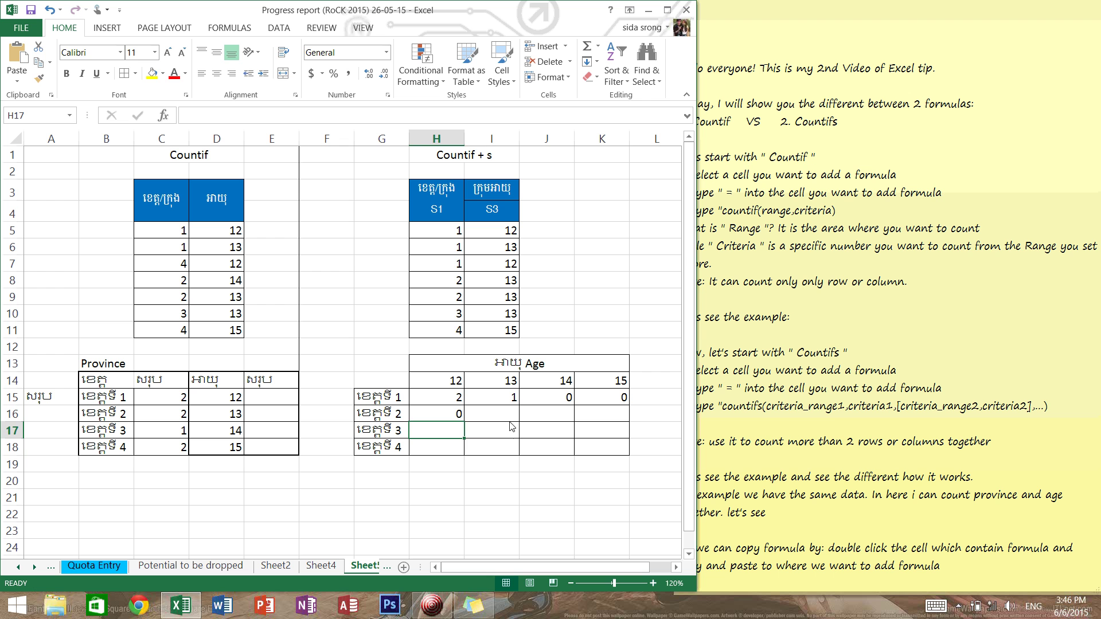
Copy H16's formula into I16 with the age criterion changed to 13.
left_click(510, 413)
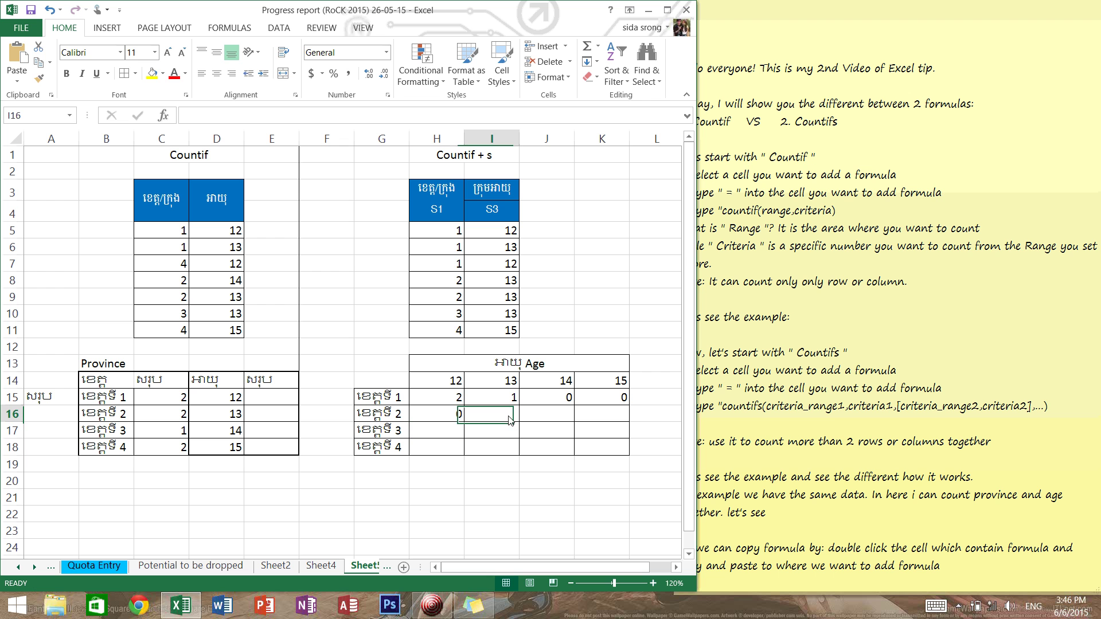
double_click(444, 418)
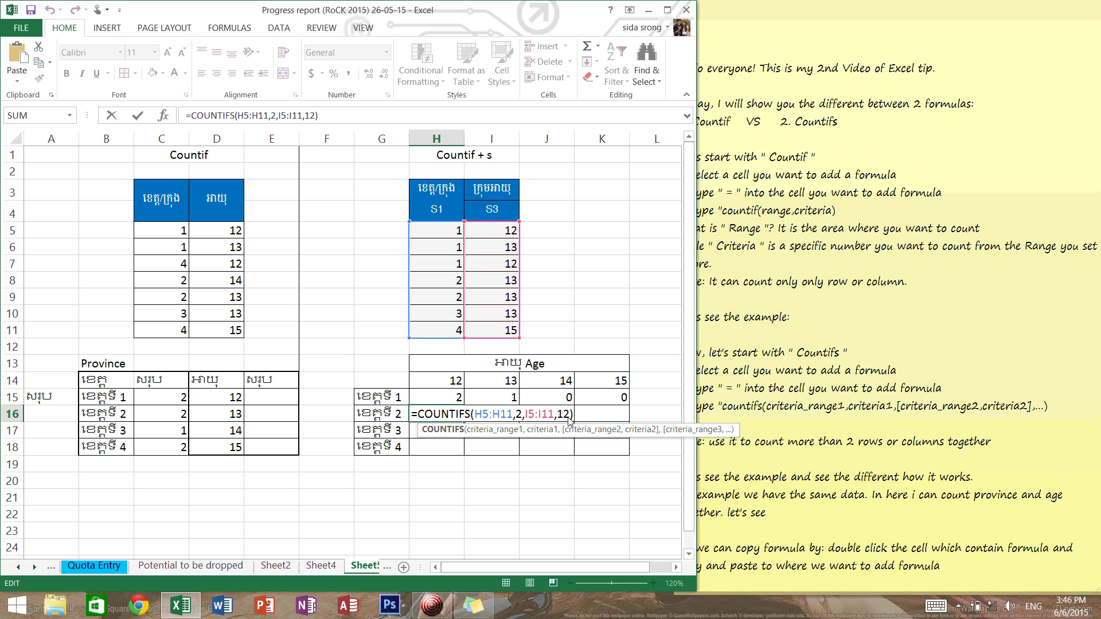
left_click(340, 122)
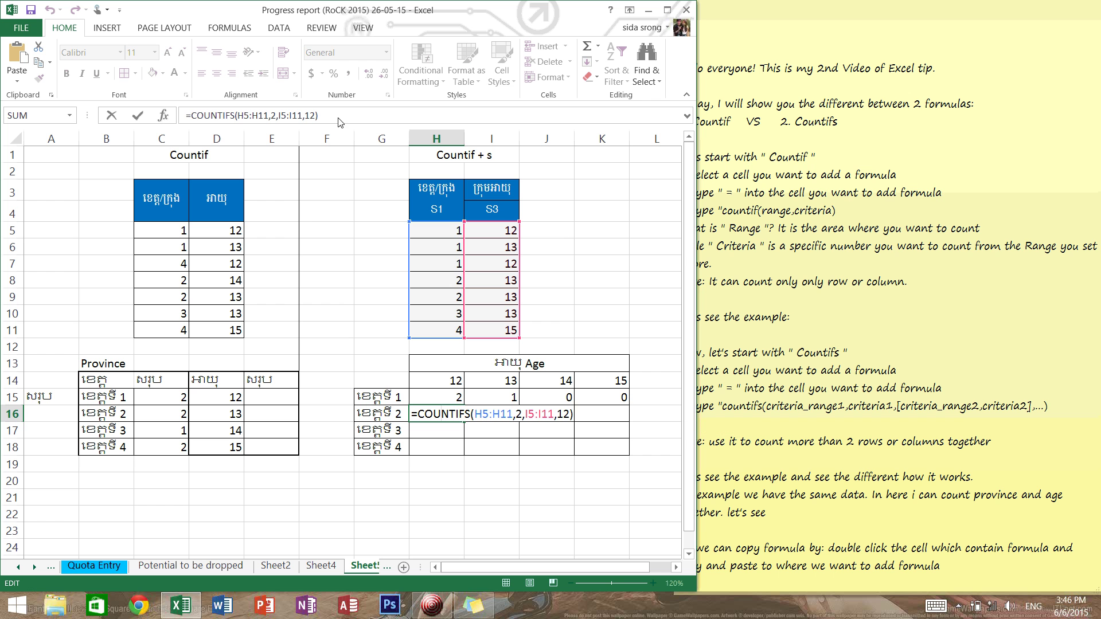
left_click_drag(340, 120, 162, 129)
key("ctrl+c")
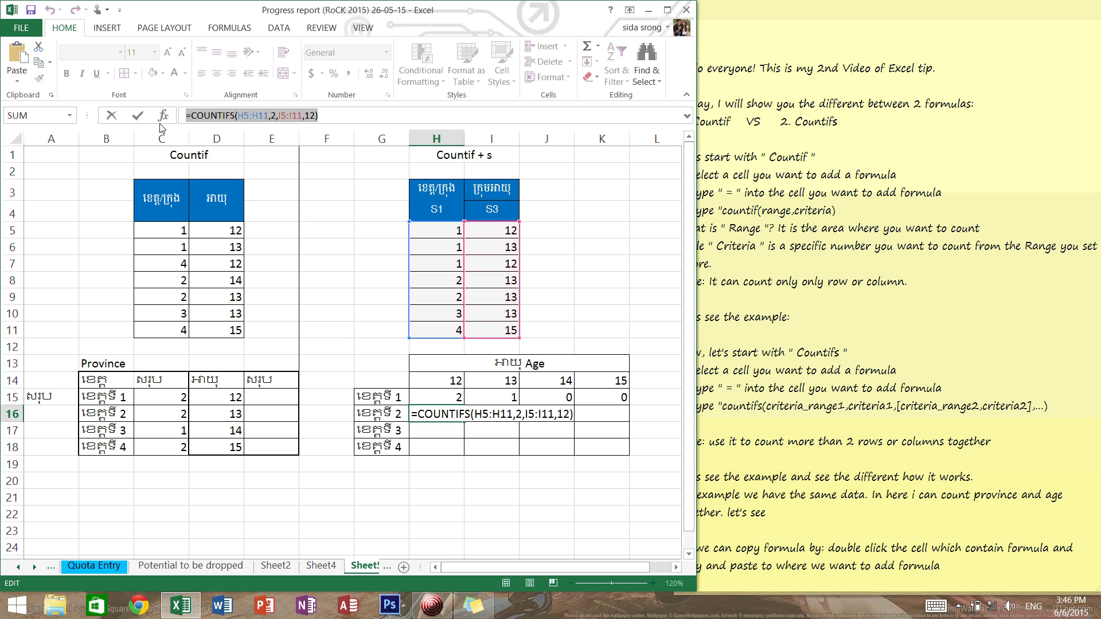
key("Escape")
left_click(499, 417)
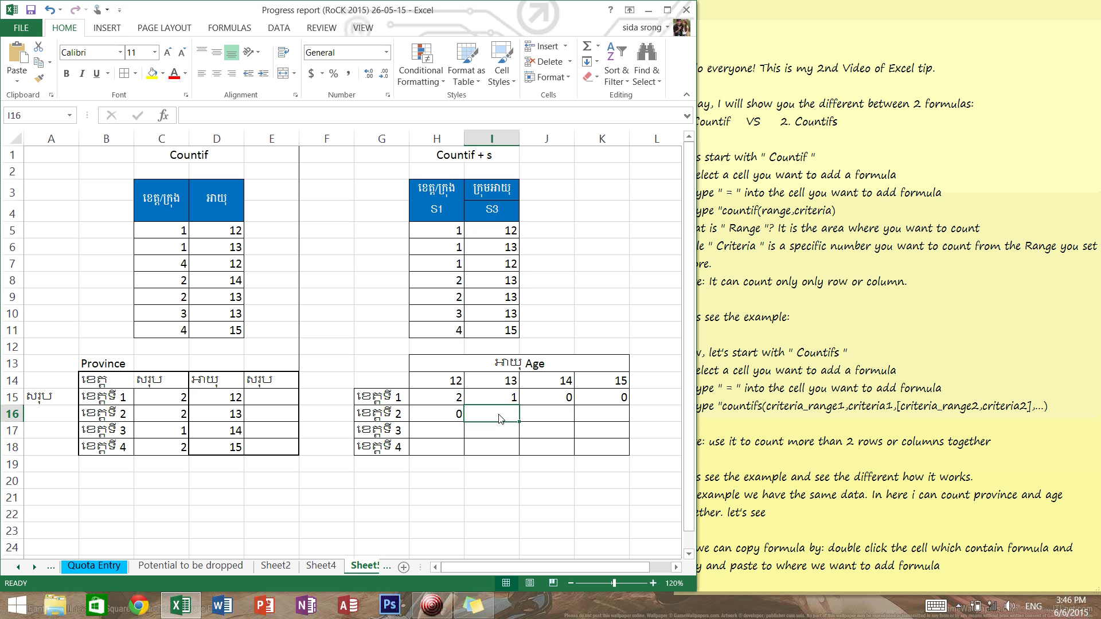
double_click(499, 418)
key("ctrl+v")
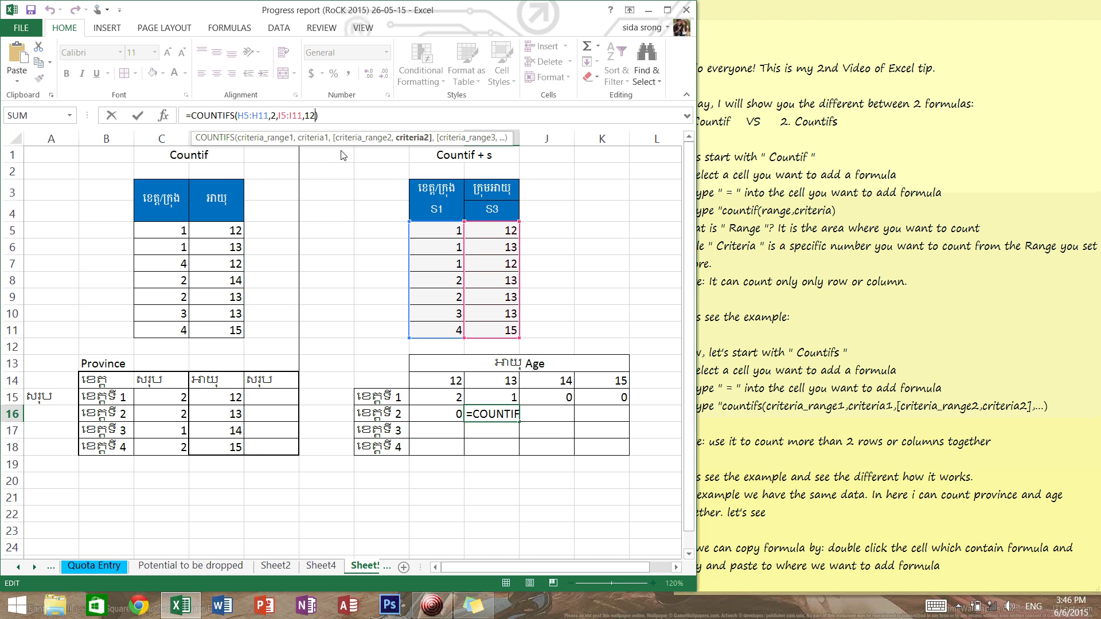
key("BackSpace")
type("3")
key("Return")
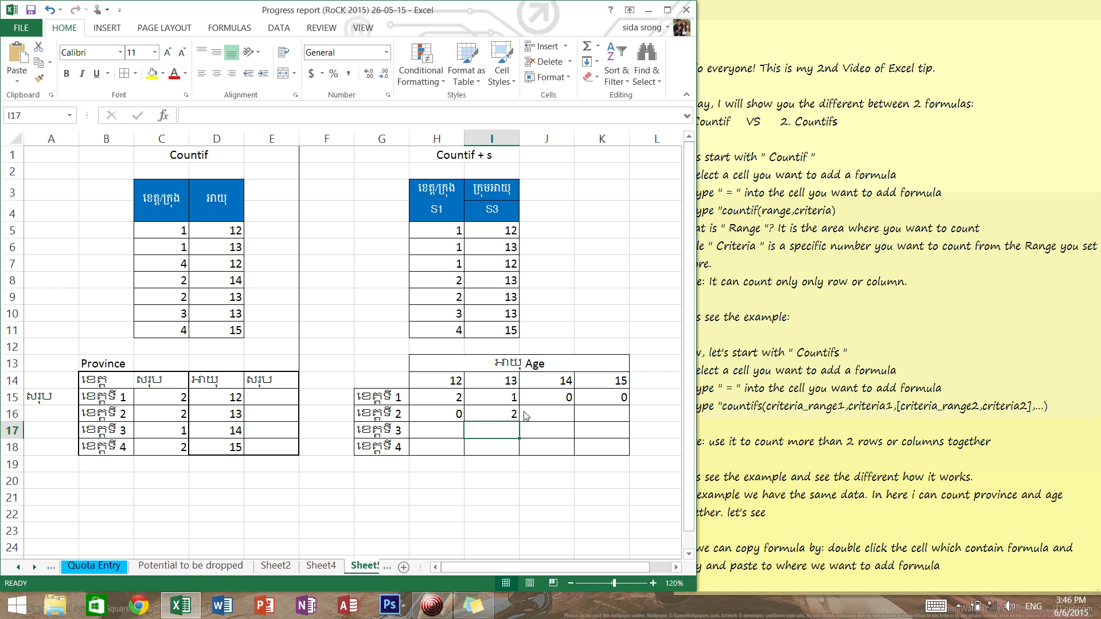
Paste the formula into J16 and K16 with ages 14 and 15.
left_click(527, 416)
key("ctrl+v")
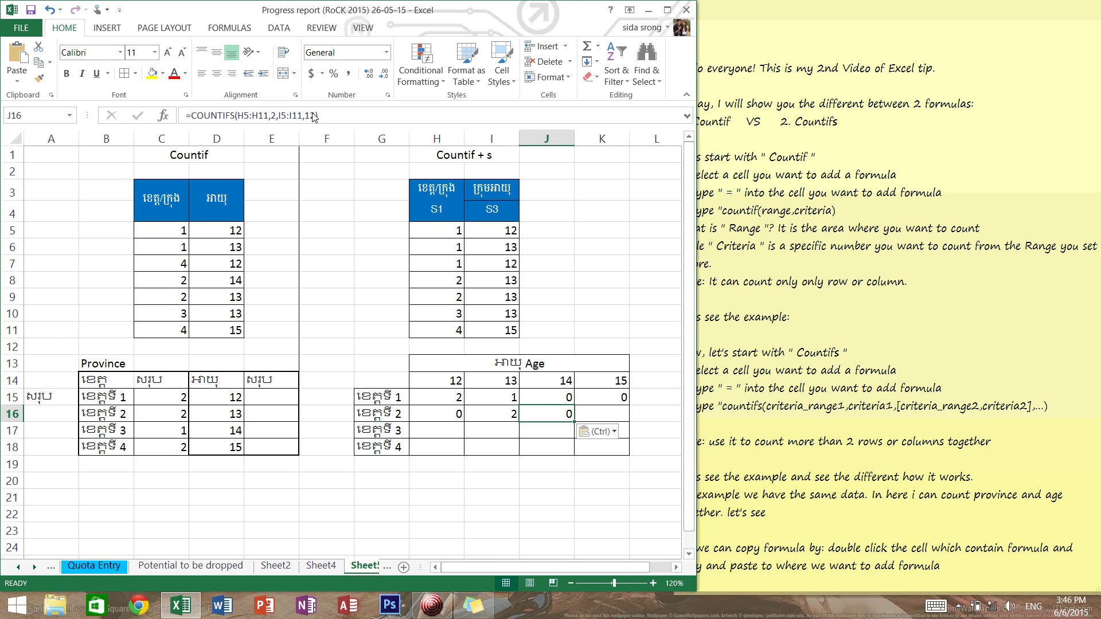
left_click(309, 115)
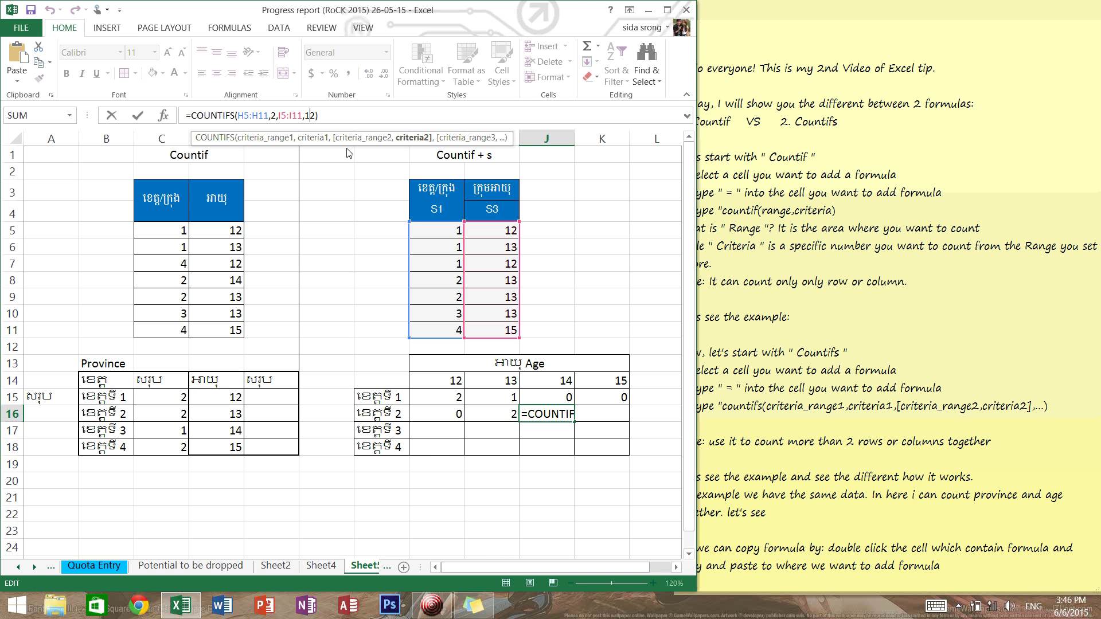
key("Delete")
type("4")
key("Return")
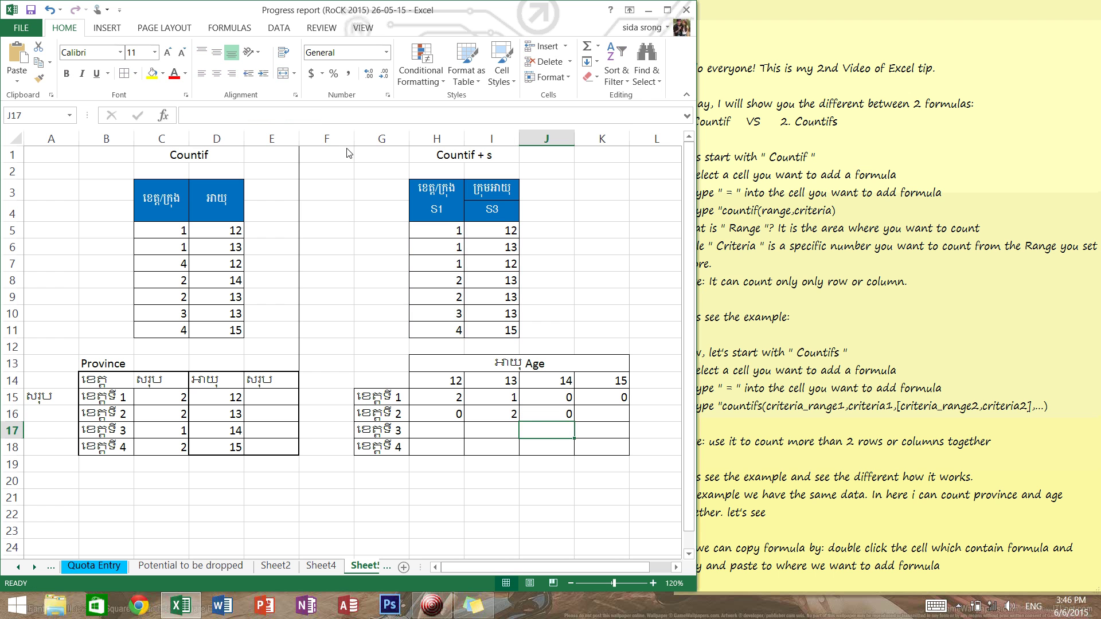
right_click(611, 416)
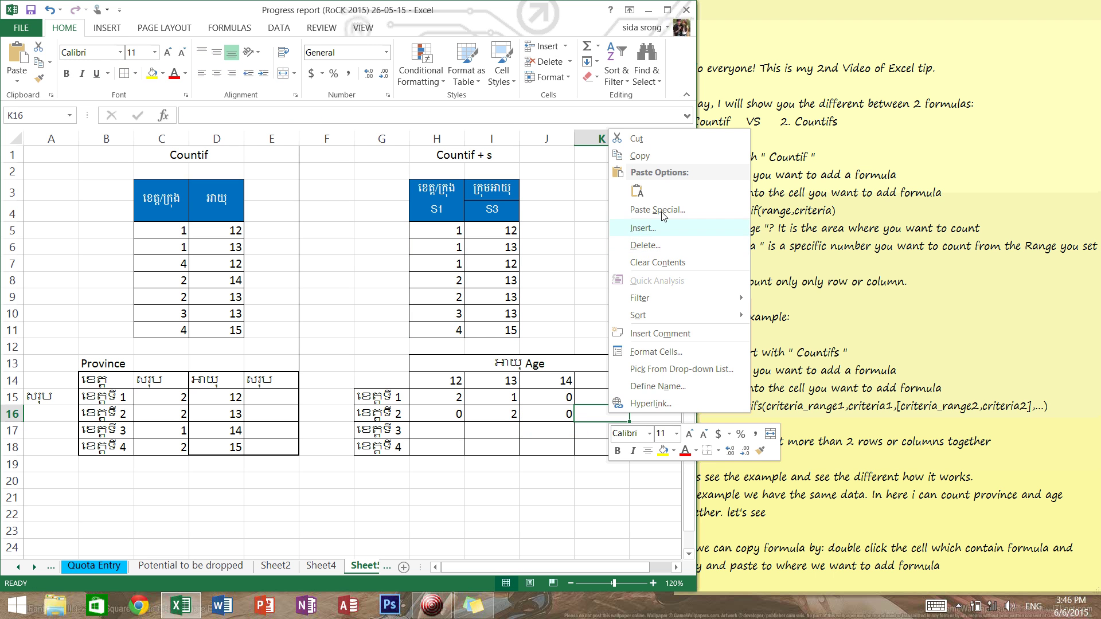
left_click(638, 192)
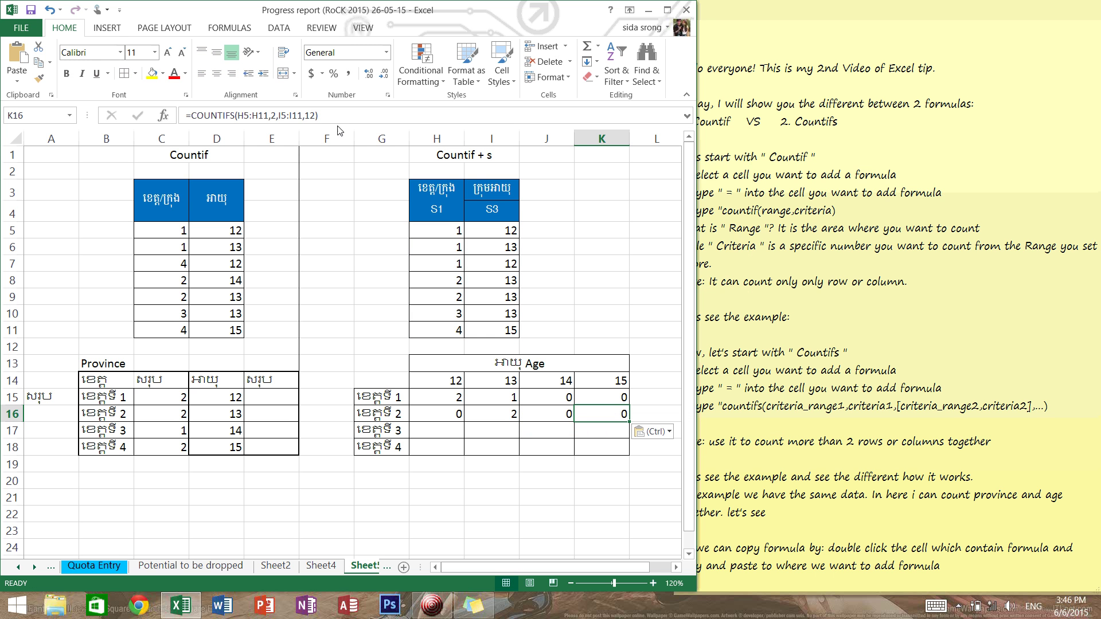
left_click(313, 115)
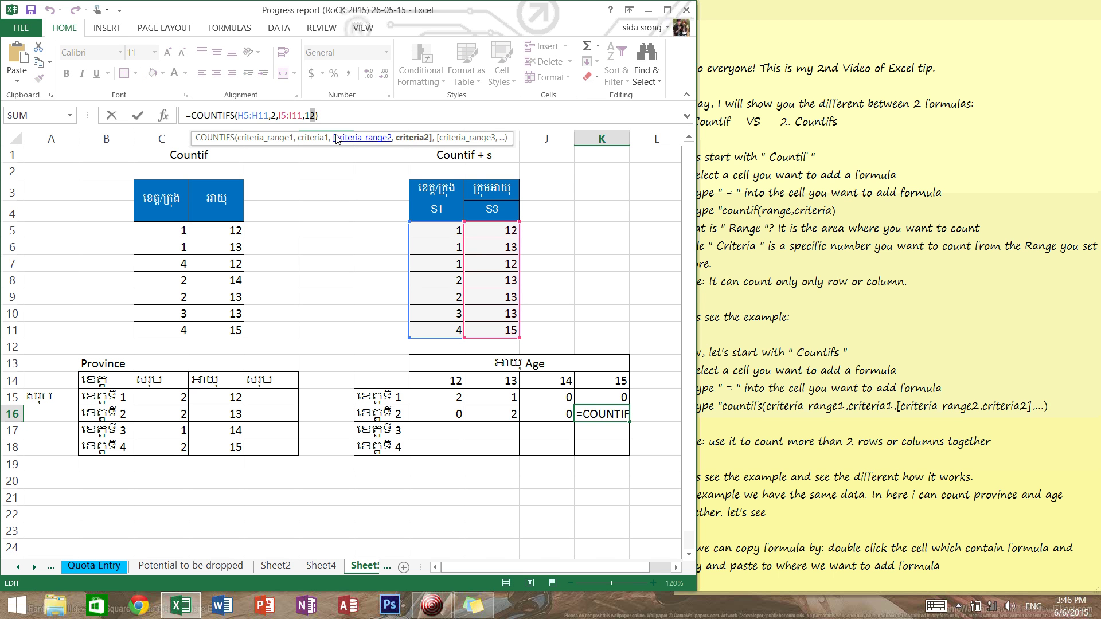
type("5")
key("Return")
Paste the COUNTIFS formula into H17 with the province criterion changed to 3.
left_click(435, 434)
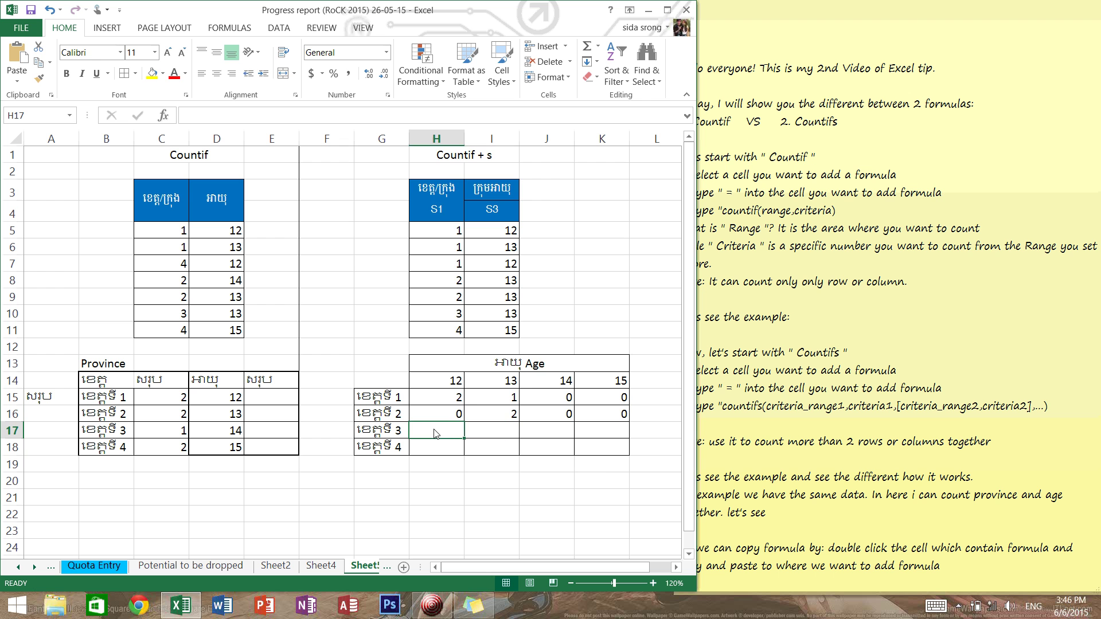
right_click(434, 434)
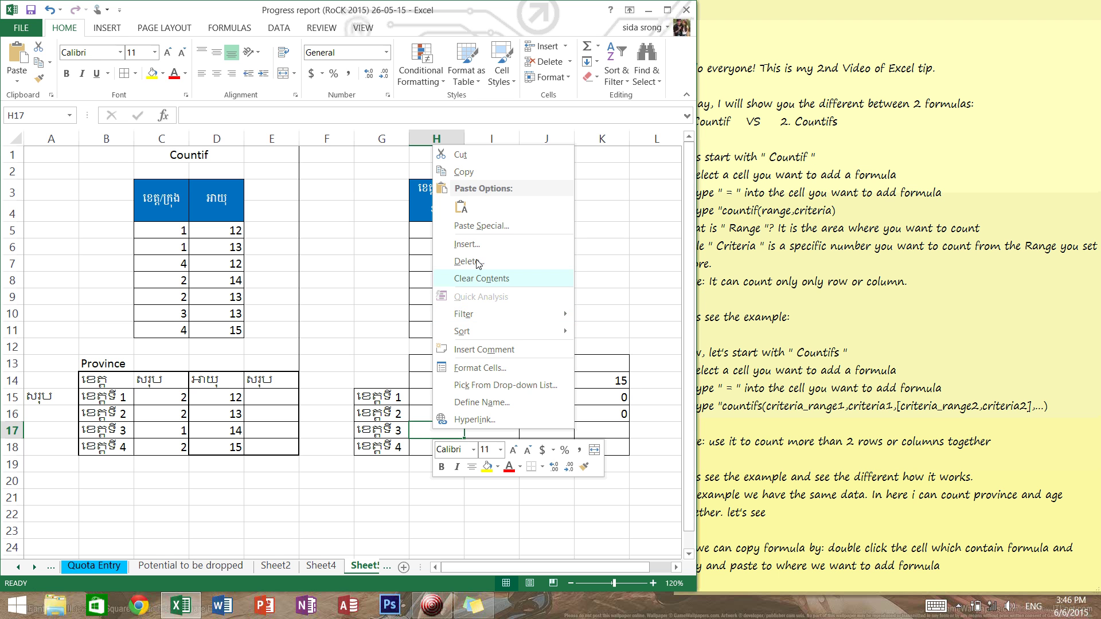
left_click(463, 211)
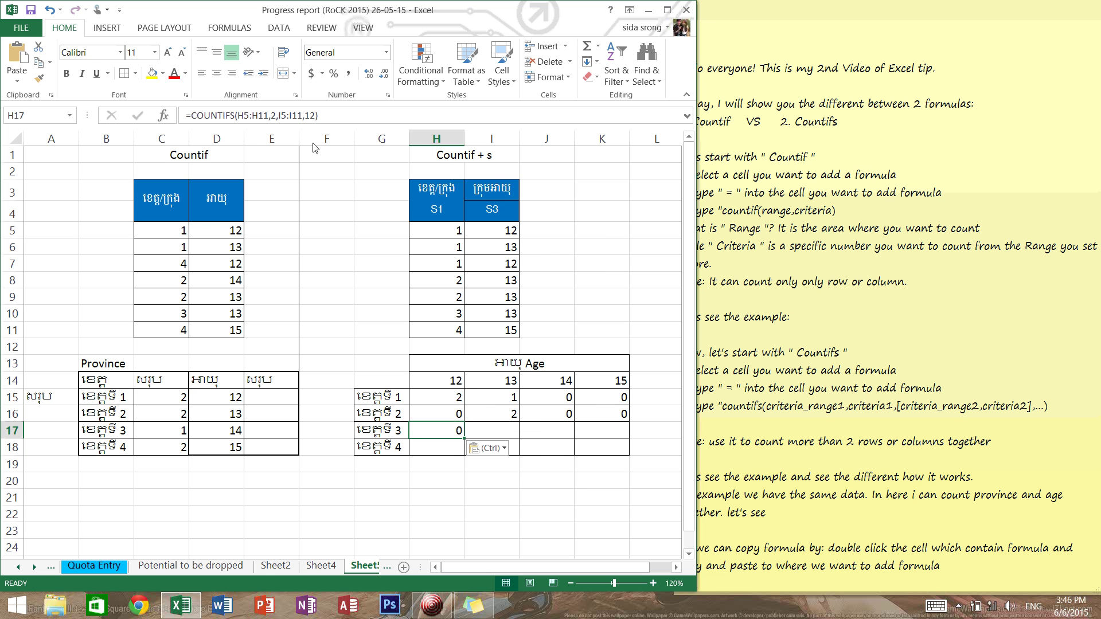
left_click(271, 115)
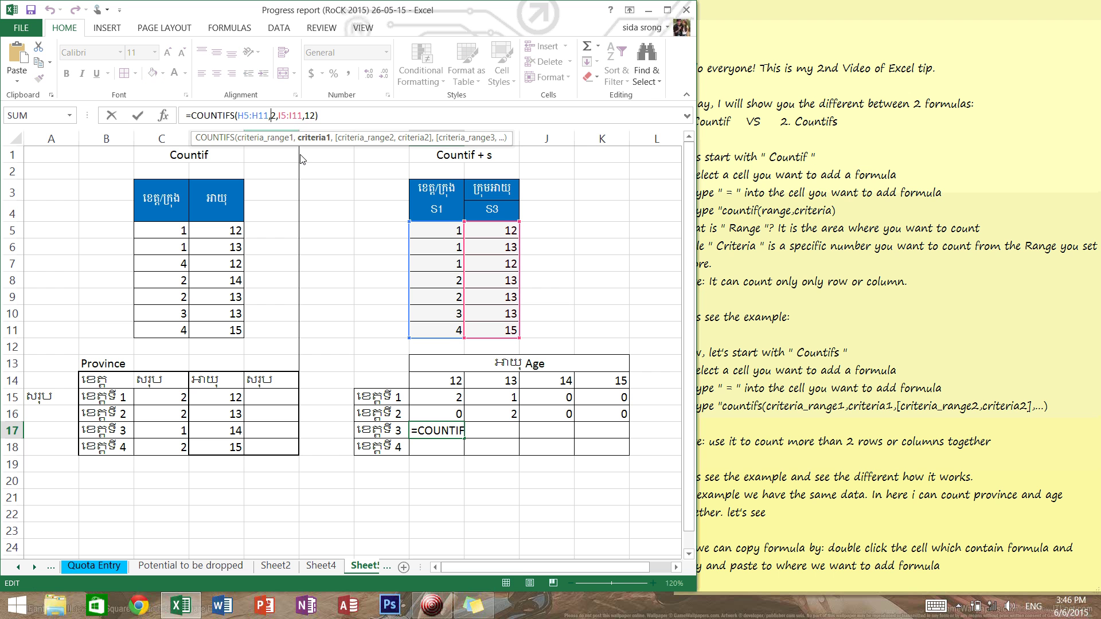
key("Delete")
type("3")
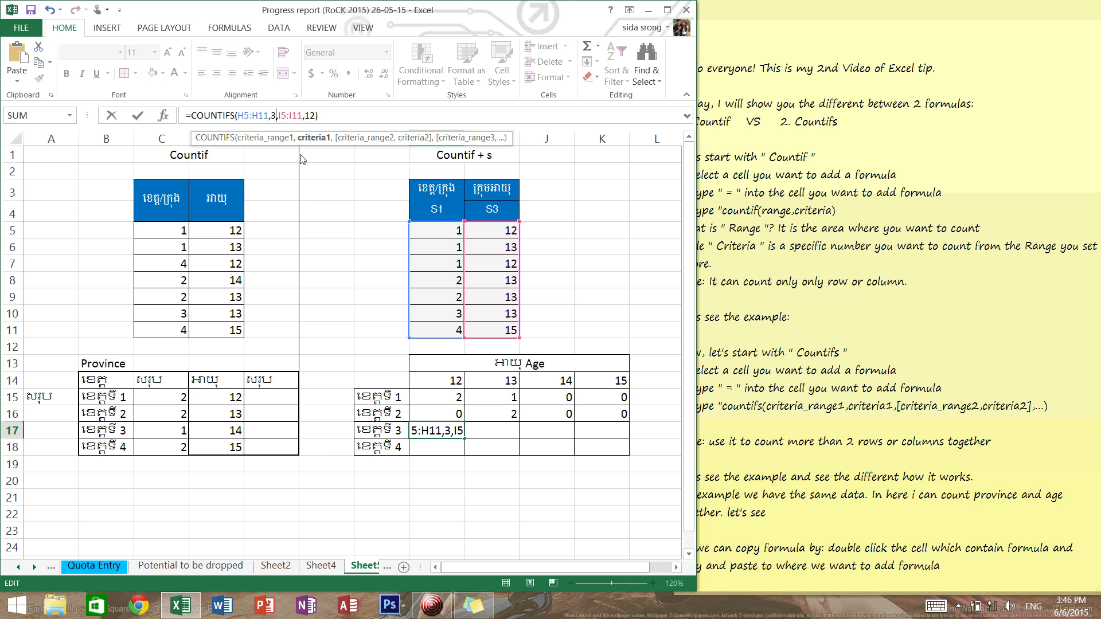
key("Return")
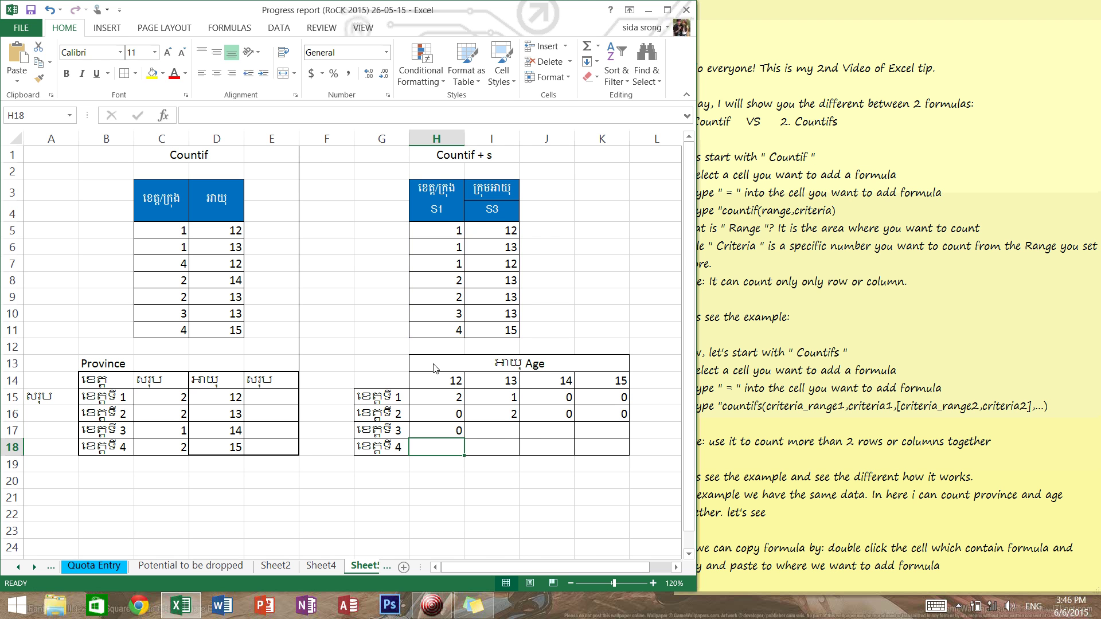
Copy H17's formula into I17 and set its age criterion to 13.
left_click(506, 436)
double_click(453, 433)
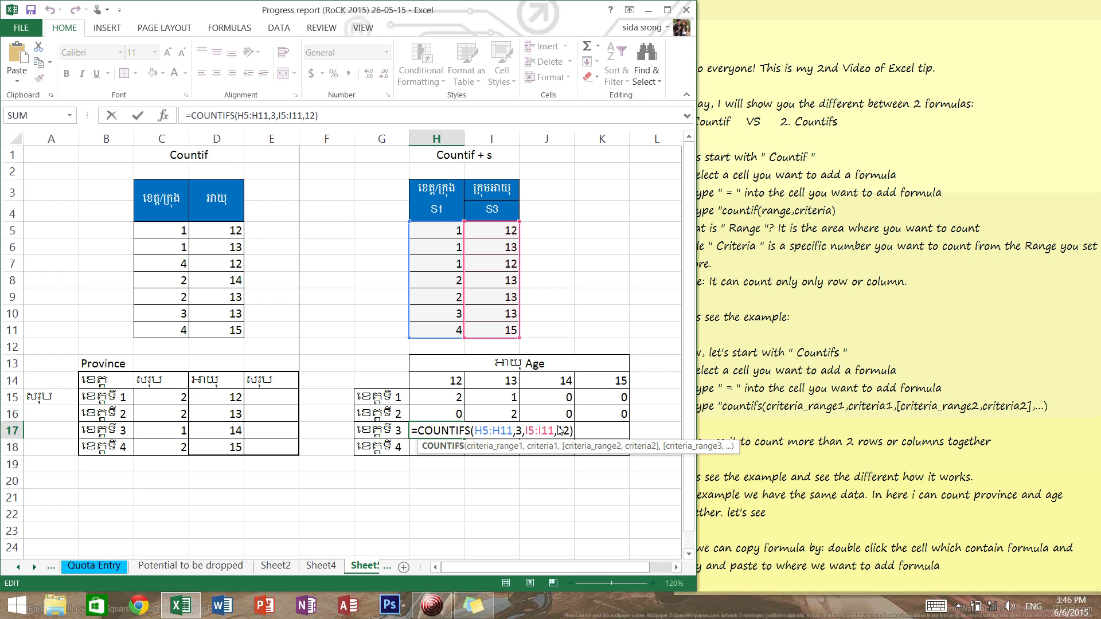
left_click_drag(318, 115, 148, 122)
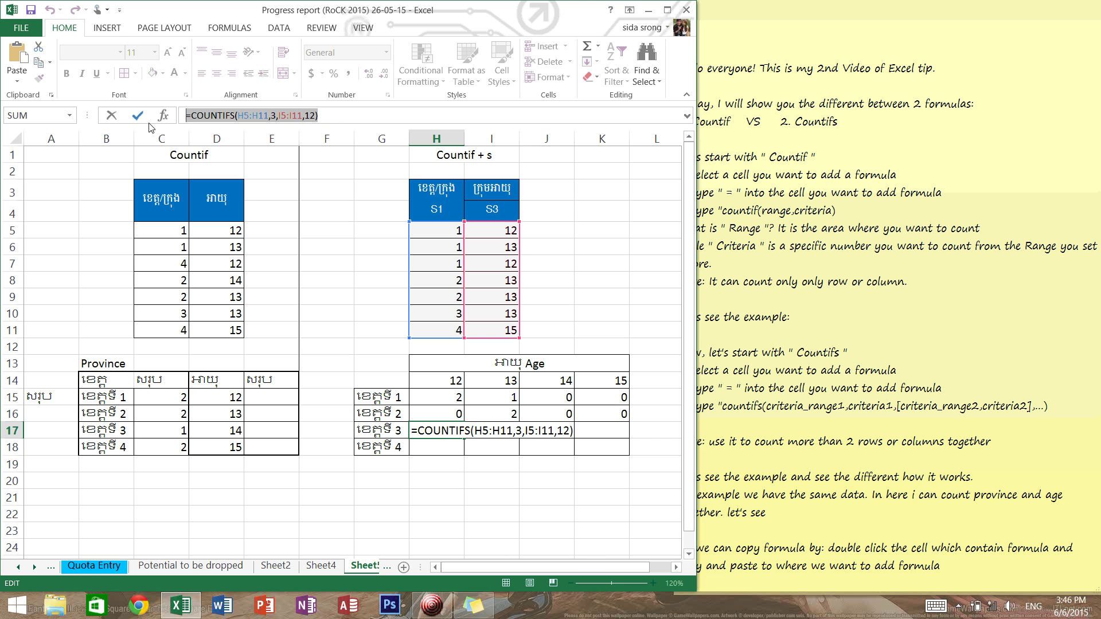
key("ctrl+c")
key("Tab")
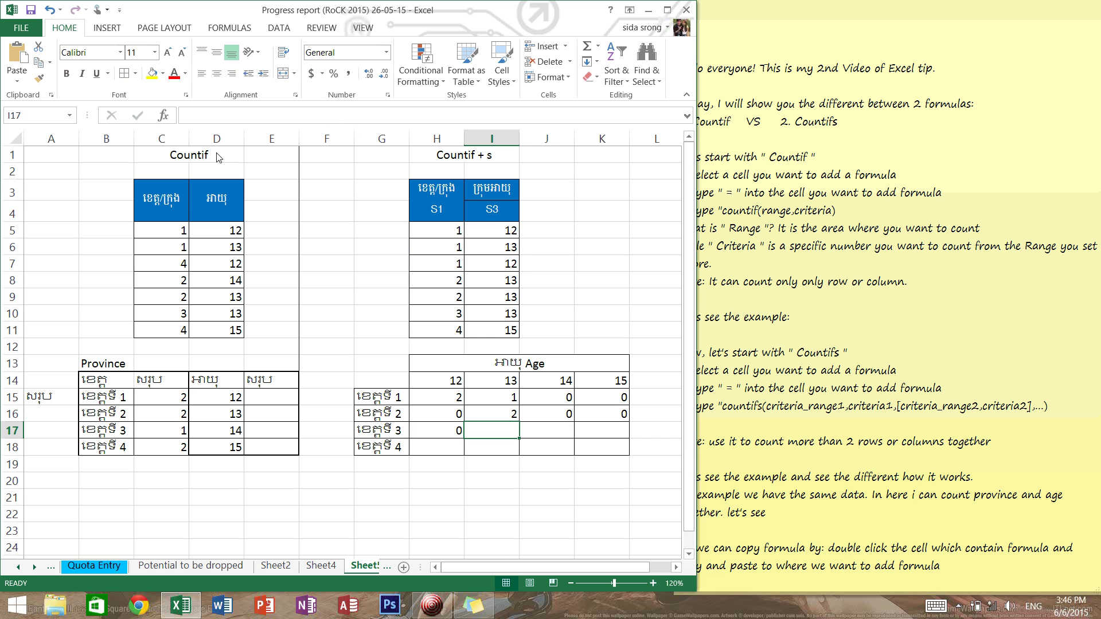
key("ctrl+v")
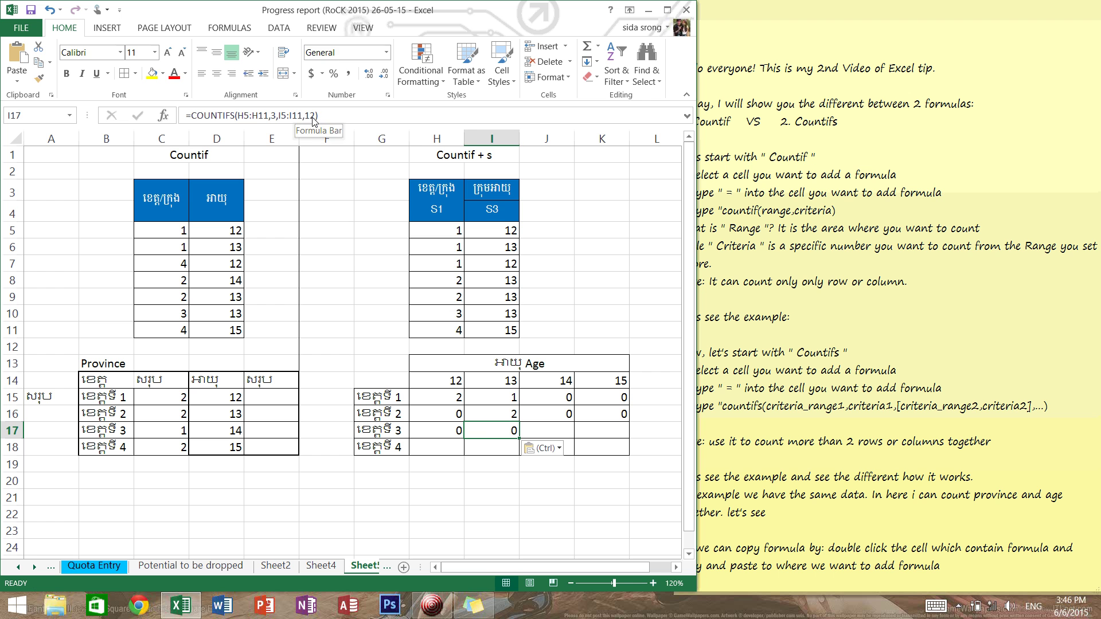
left_click(308, 116)
key("Delete")
type("3")
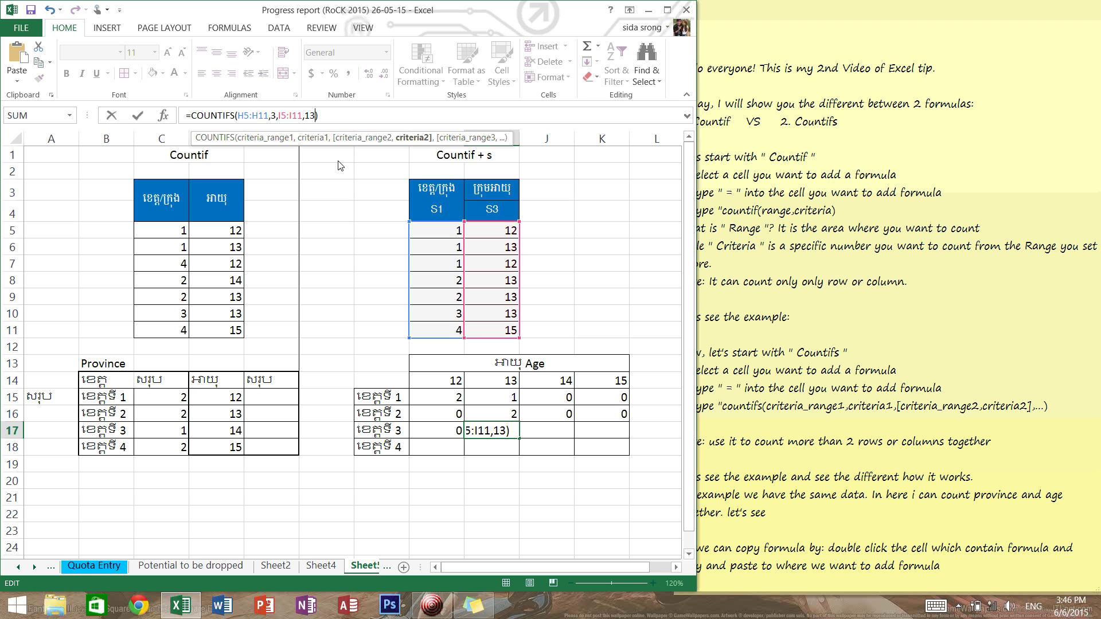
key("Return")
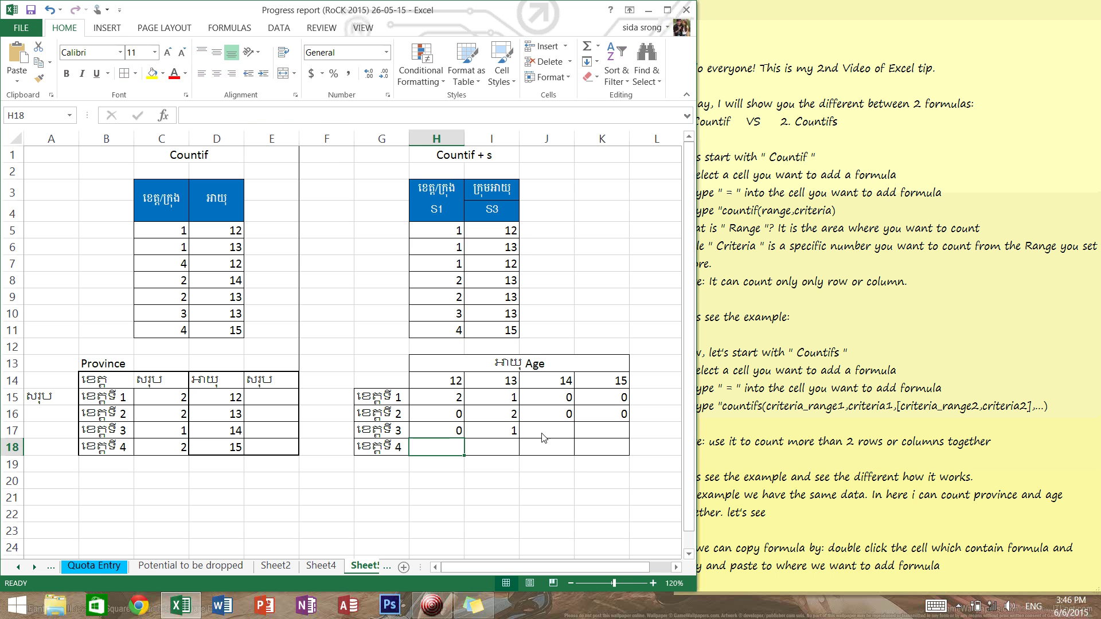
Fill J17 and K17 with the formula for ages 14 and 15.
left_click(543, 435)
key("ctrl+v")
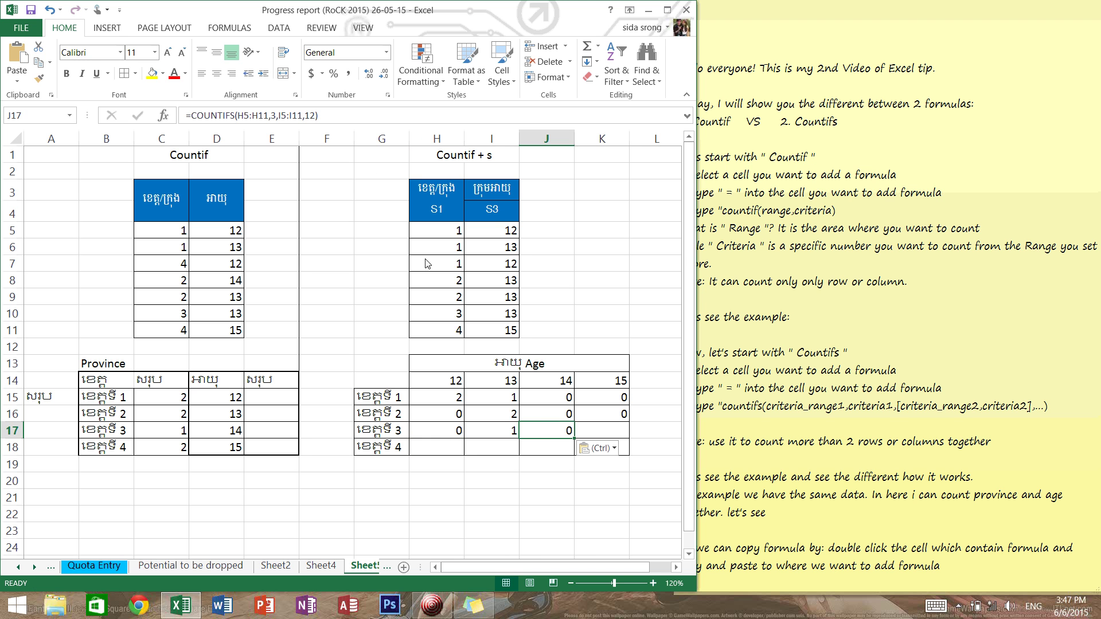
left_click(318, 117)
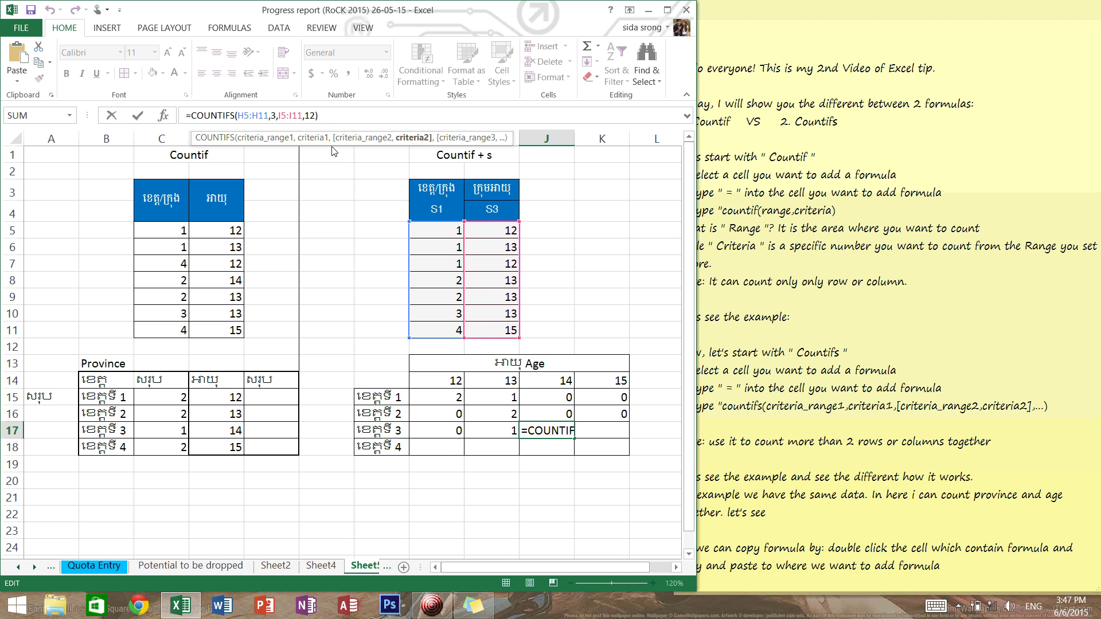
key("BackSpace")
type("4")
key("Return")
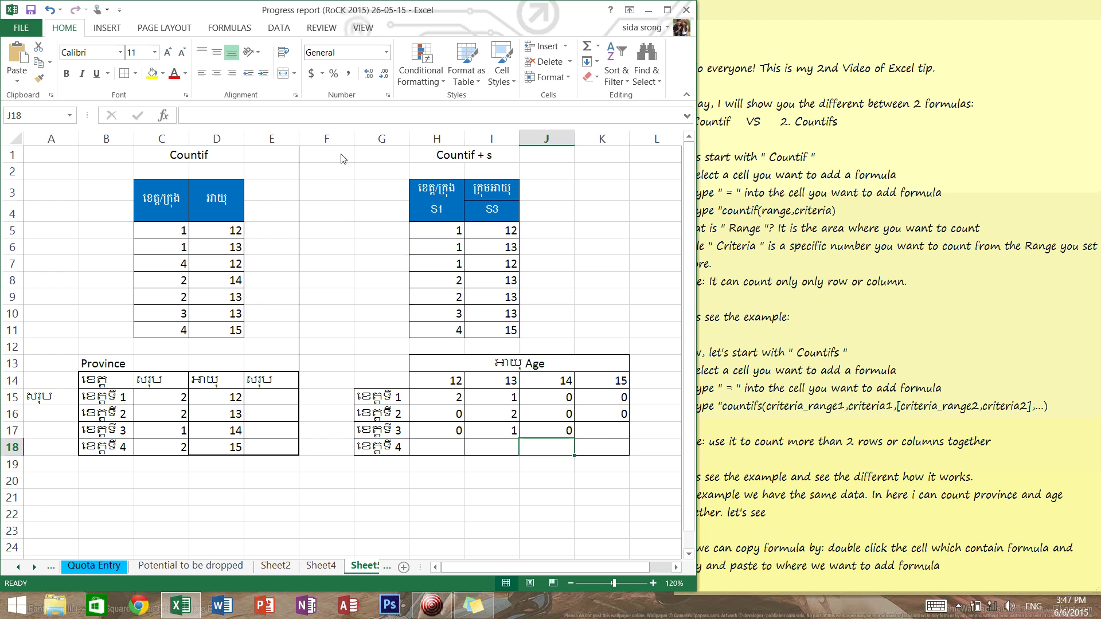
left_click(606, 432)
key("ctrl+v")
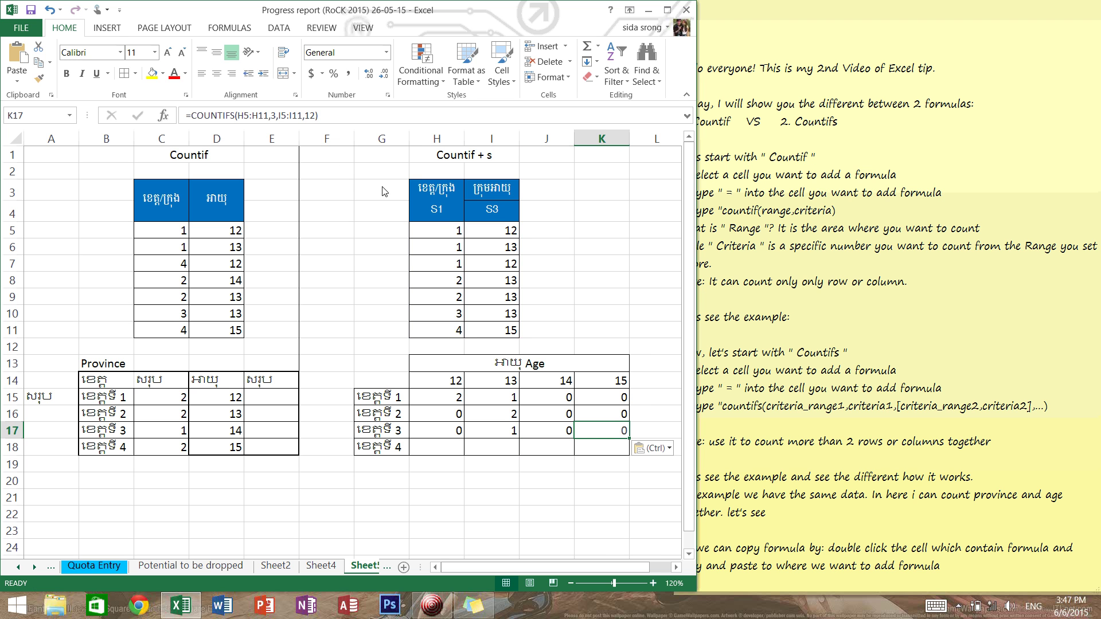
left_click(319, 116)
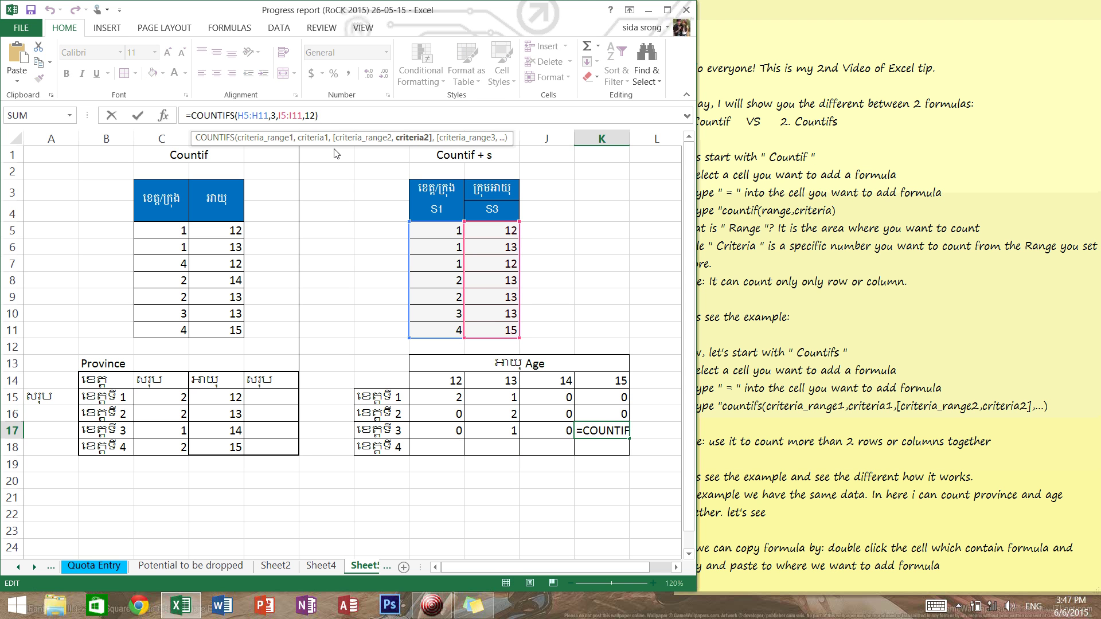
key("BackSpace")
type("5")
key("Return")
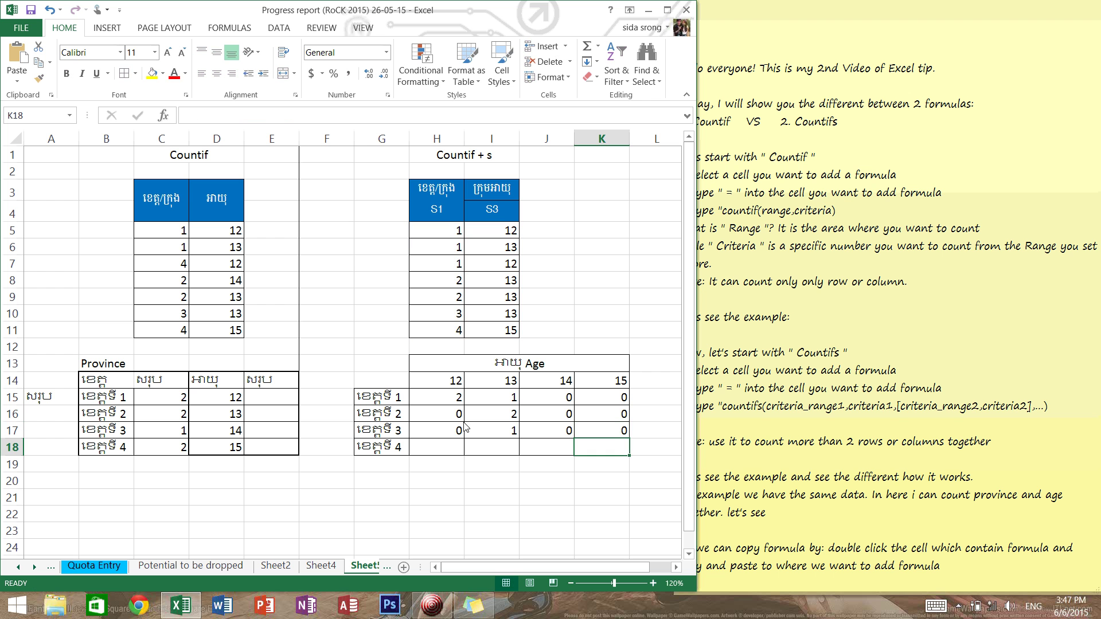
Set H18's formula to province 4, age 12, and copy its formula text.
left_click(459, 449)
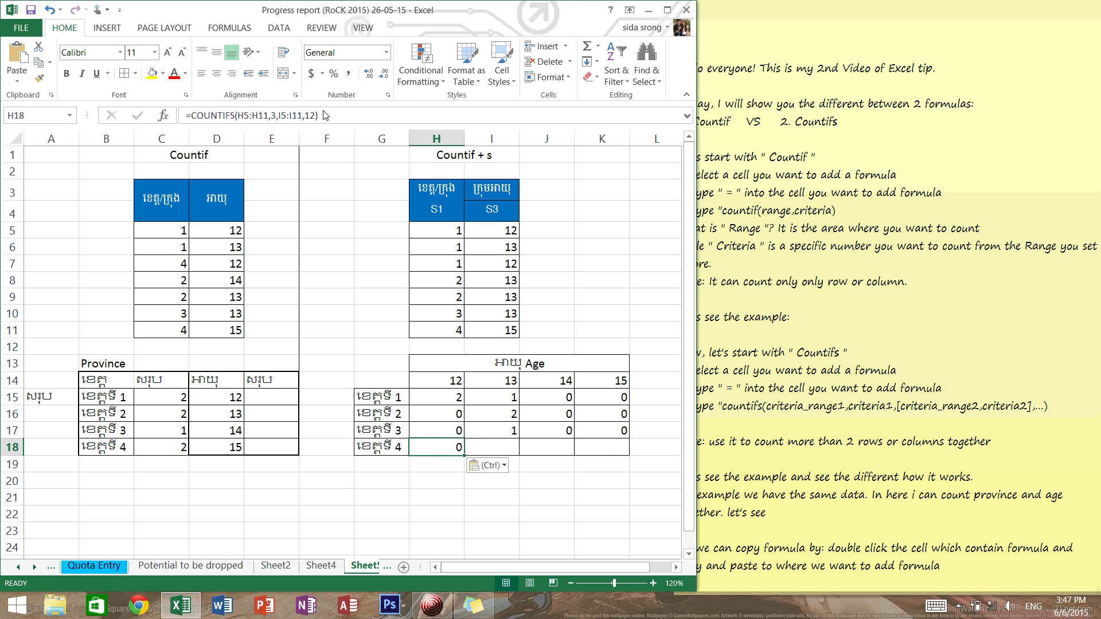
left_click(309, 115)
key("Delete")
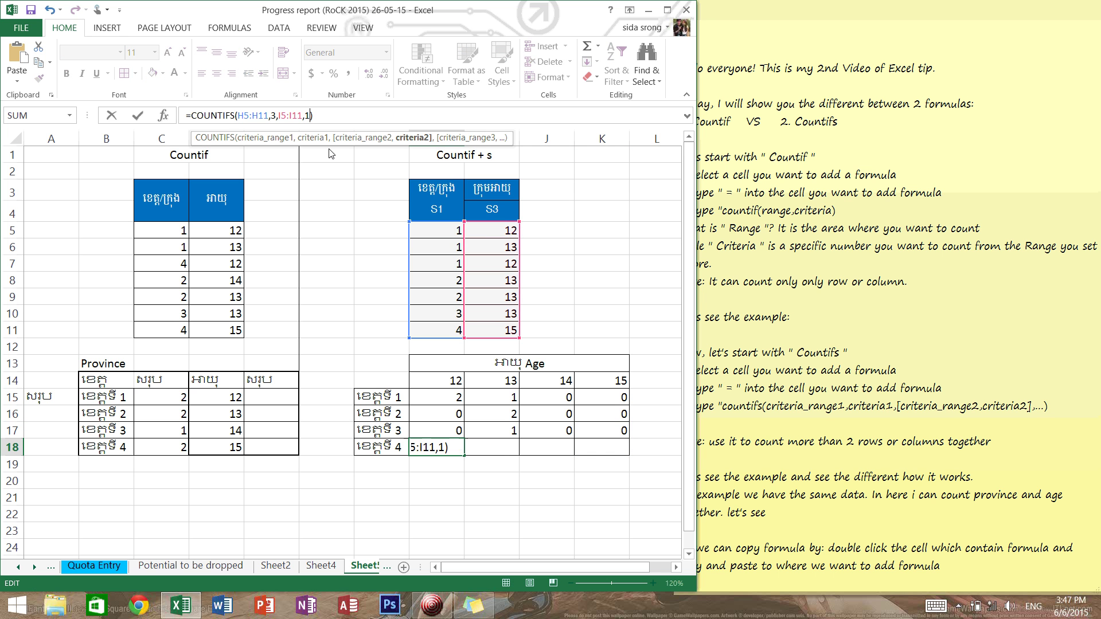
type("2")
key("Left")
key("Left")
key("Left")
key("Left")
key("Left")
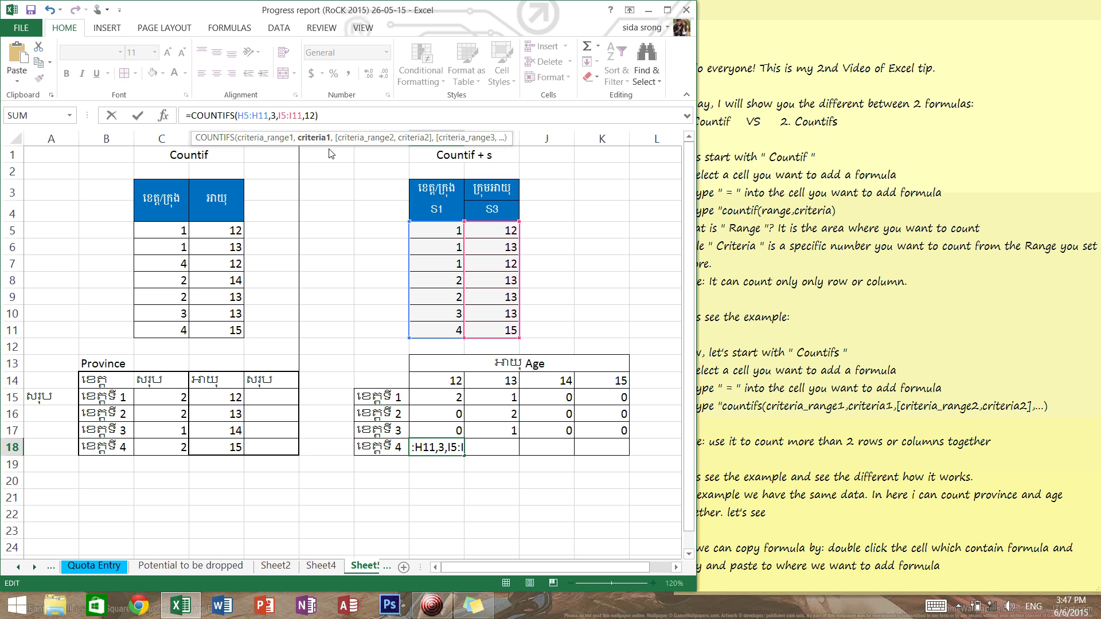
key("BackSpace")
type("4")
triple_click(186, 116)
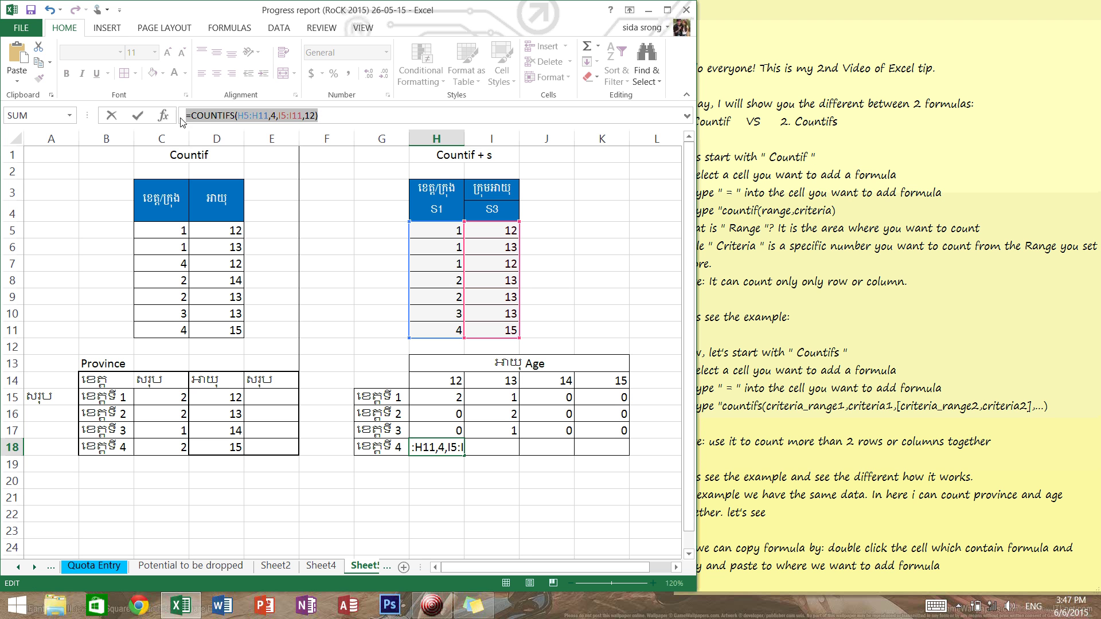
right_click(211, 118)
left_click(246, 144)
key("Return")
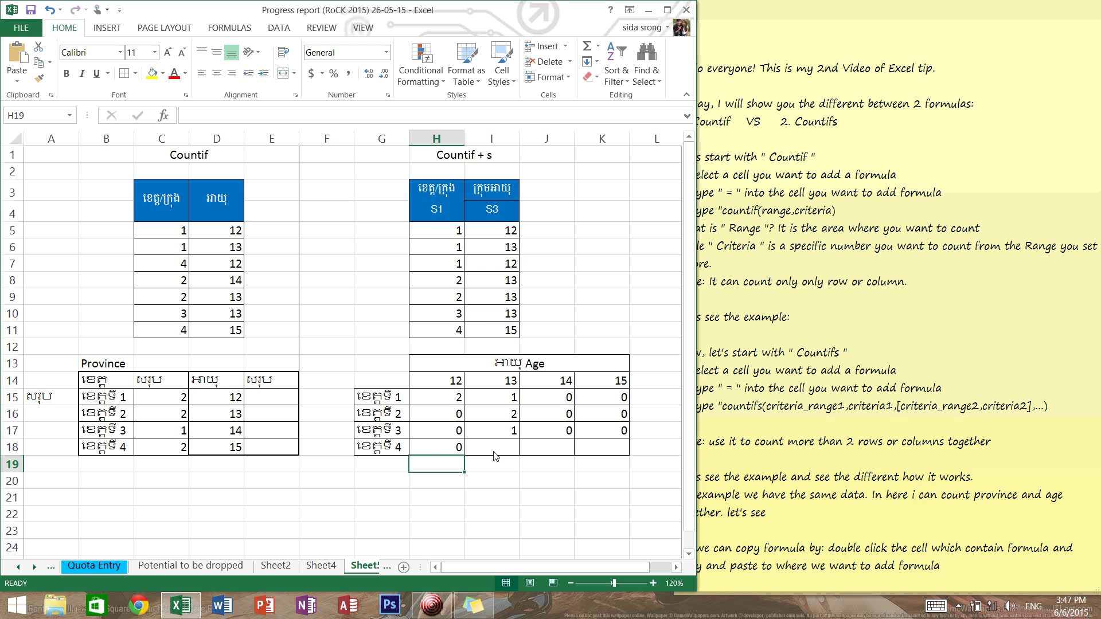
Paste the formula into I18 for age 13 and into J18 with age 14.
left_click(495, 451)
right_click(495, 452)
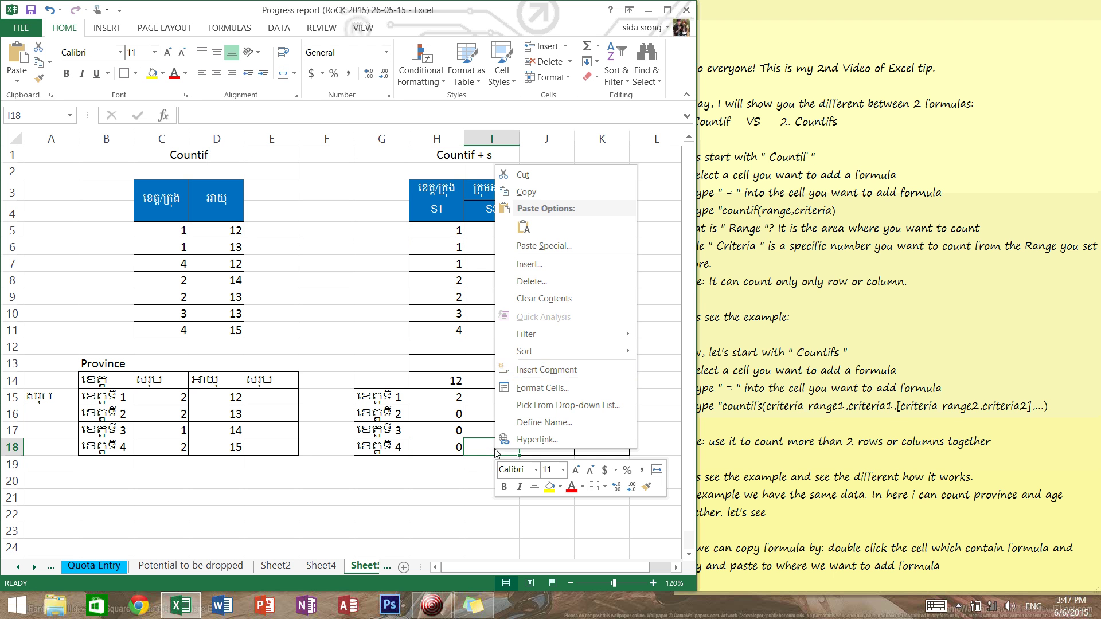
left_click(524, 227)
left_click(317, 115)
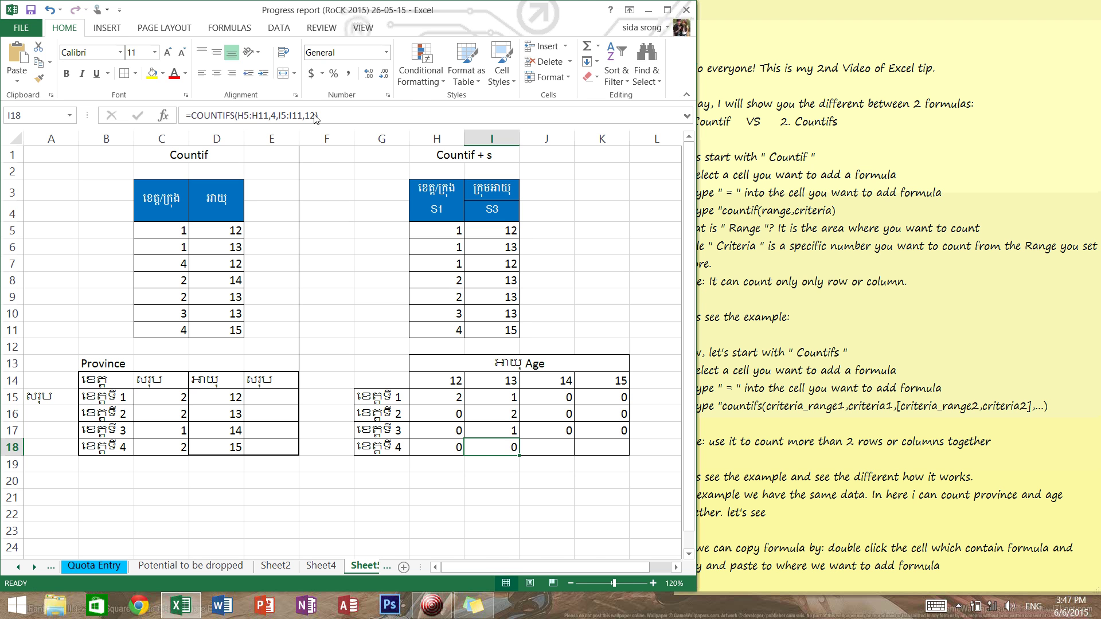
key("Return")
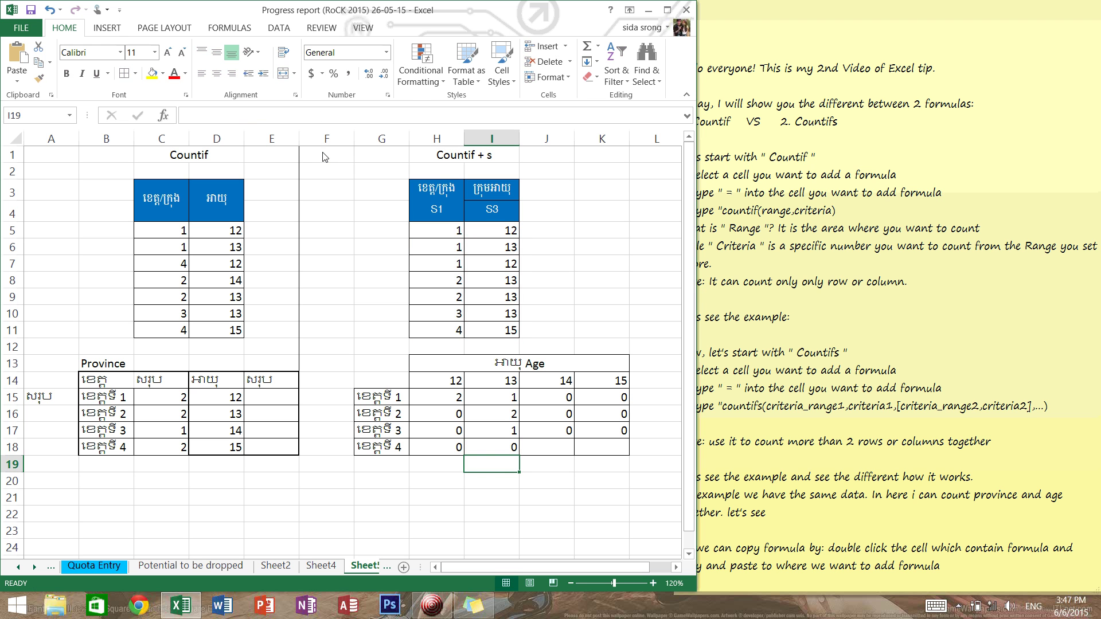
left_click(555, 451)
key("ctrl+v")
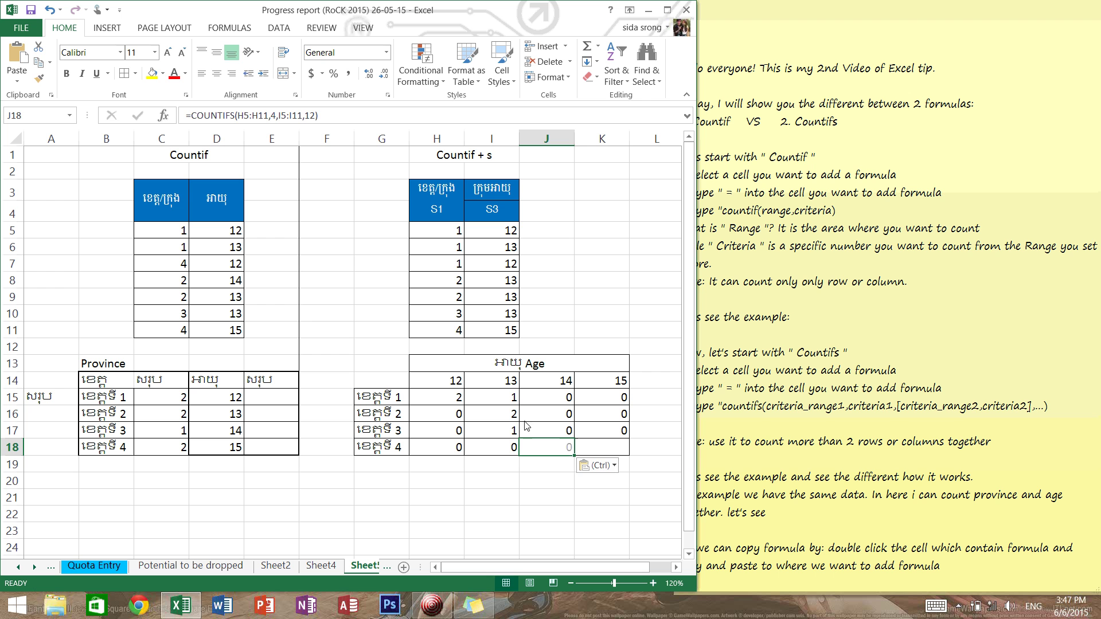
left_click(319, 115)
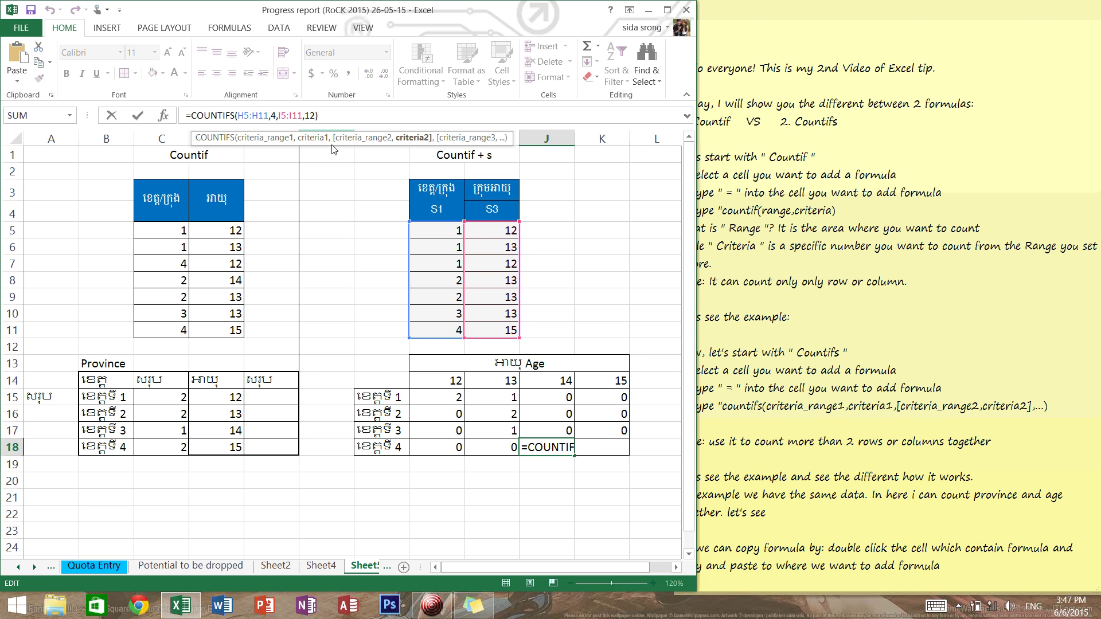
key("BackSpace")
type("4")
key("Return")
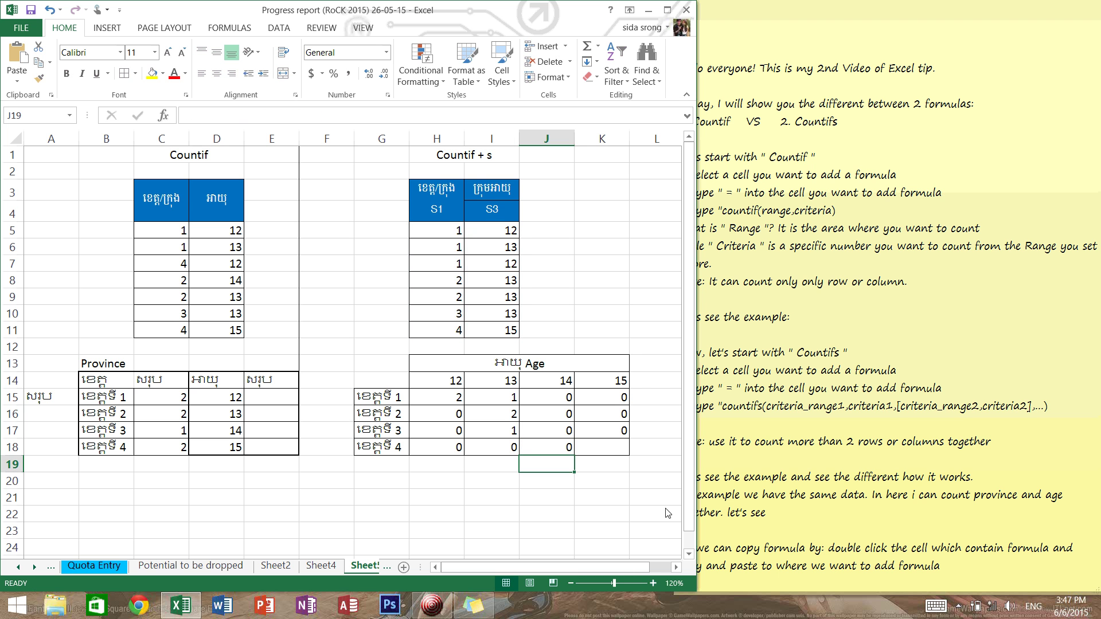
Paste the formula into K18 with the age criterion changed to 15.
right_click(602, 450)
left_click(624, 234)
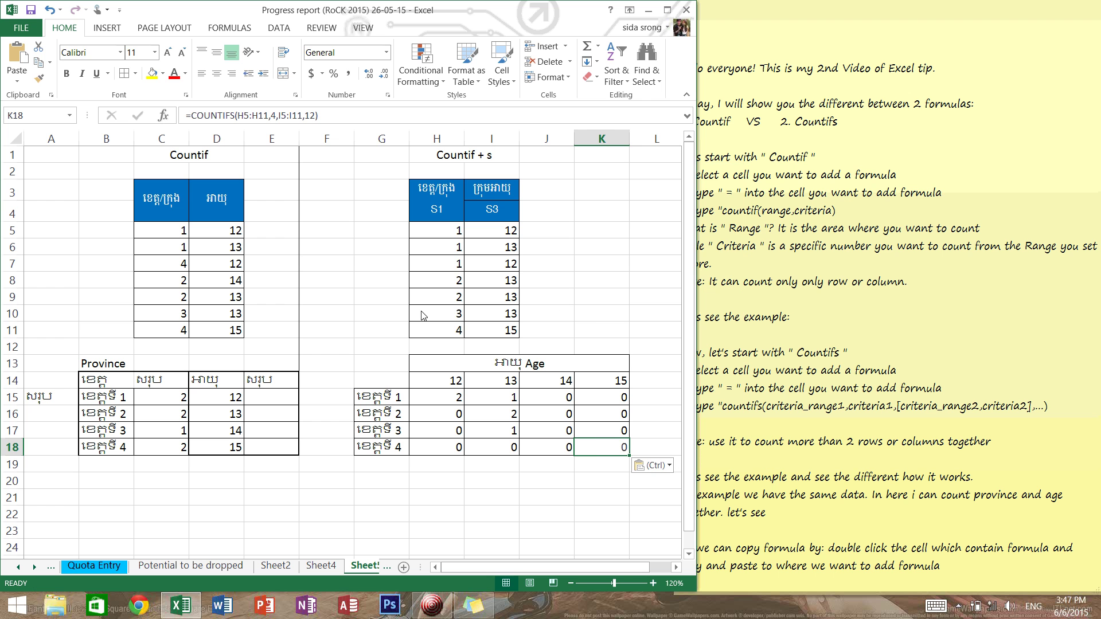
left_click(308, 116)
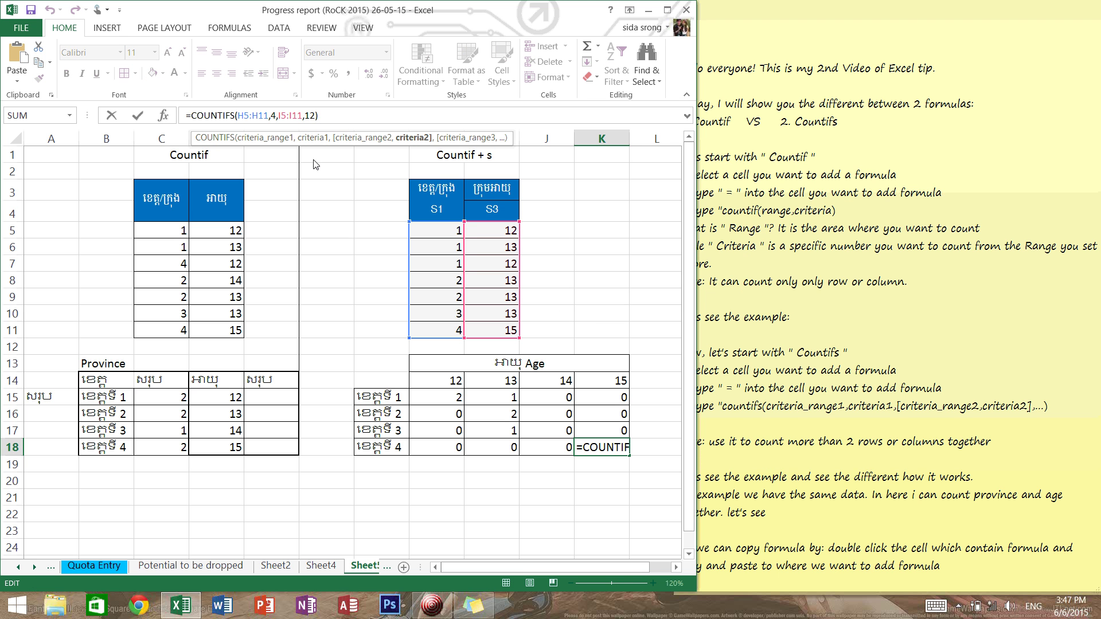
key("BackSpace")
type("5")
key("Return")
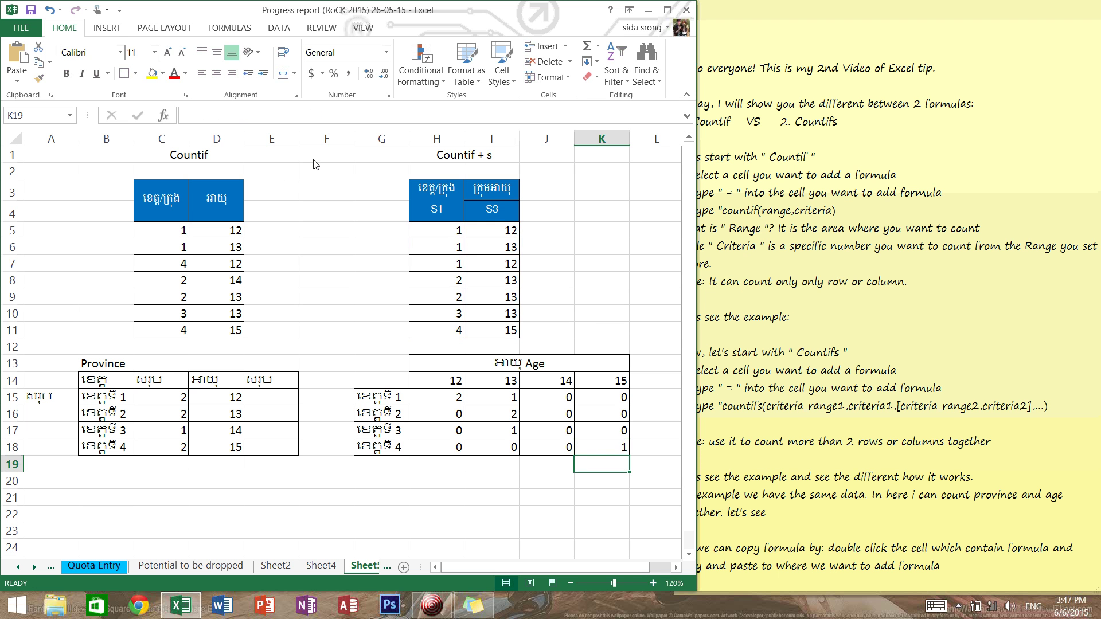
left_click(535, 474)
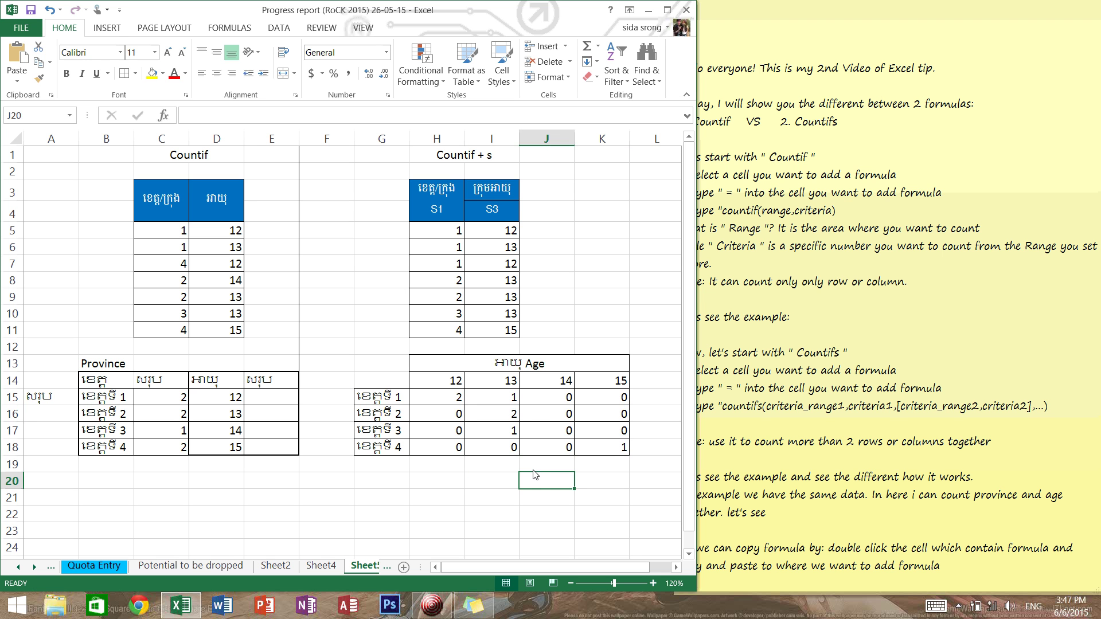
left_click_drag(442, 400, 609, 455)
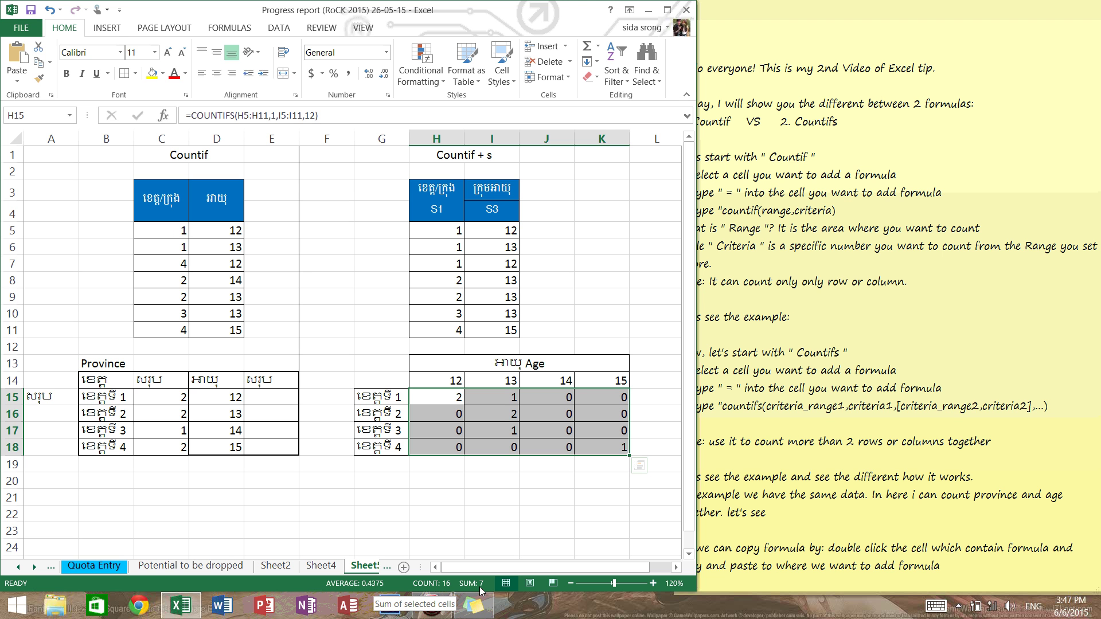
left_click(546, 267)
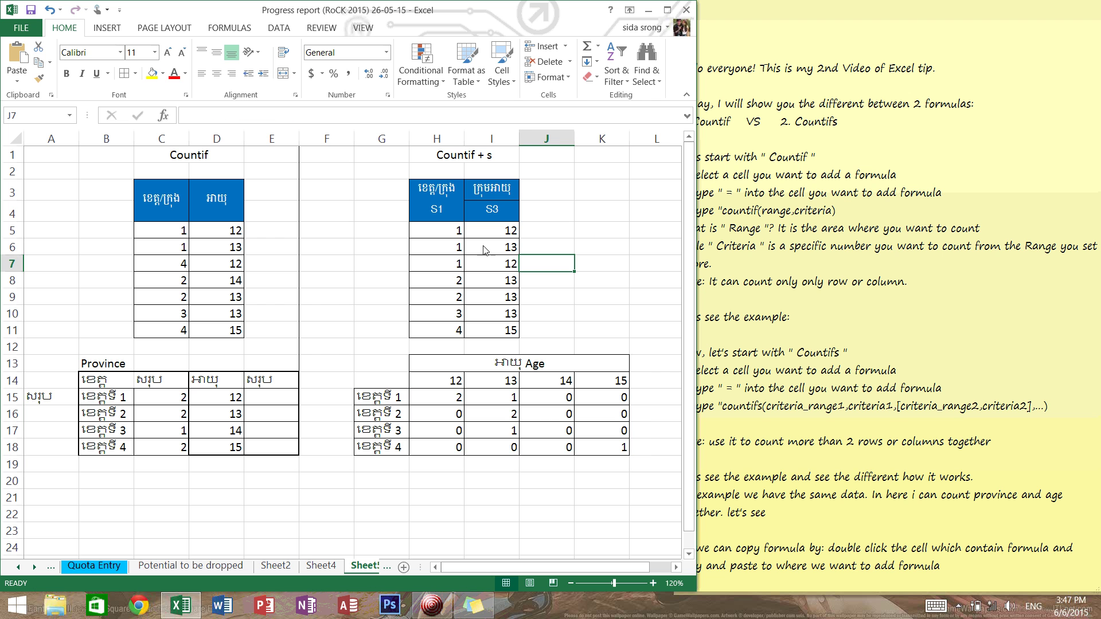
left_click(450, 236)
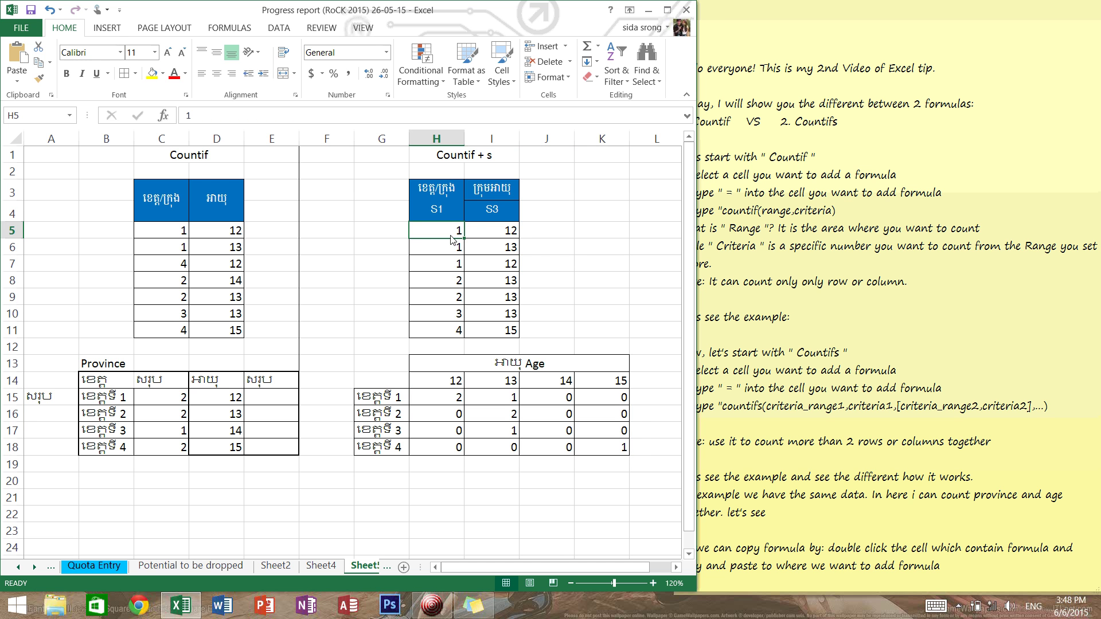
left_click_drag(450, 239, 490, 228)
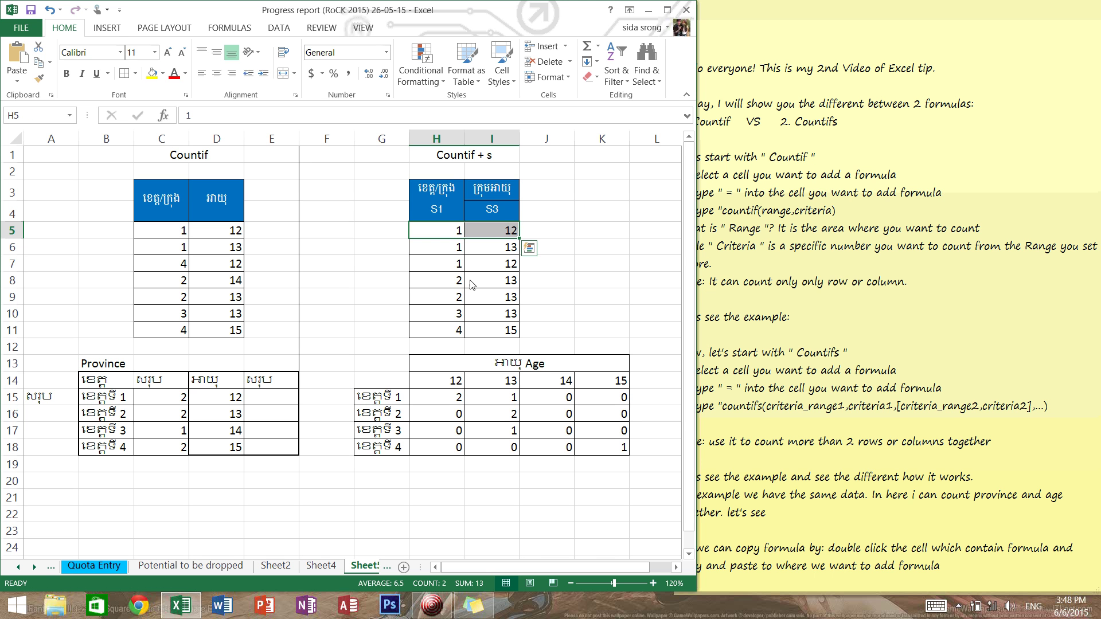
left_click_drag(447, 266, 481, 264, "ctrl")
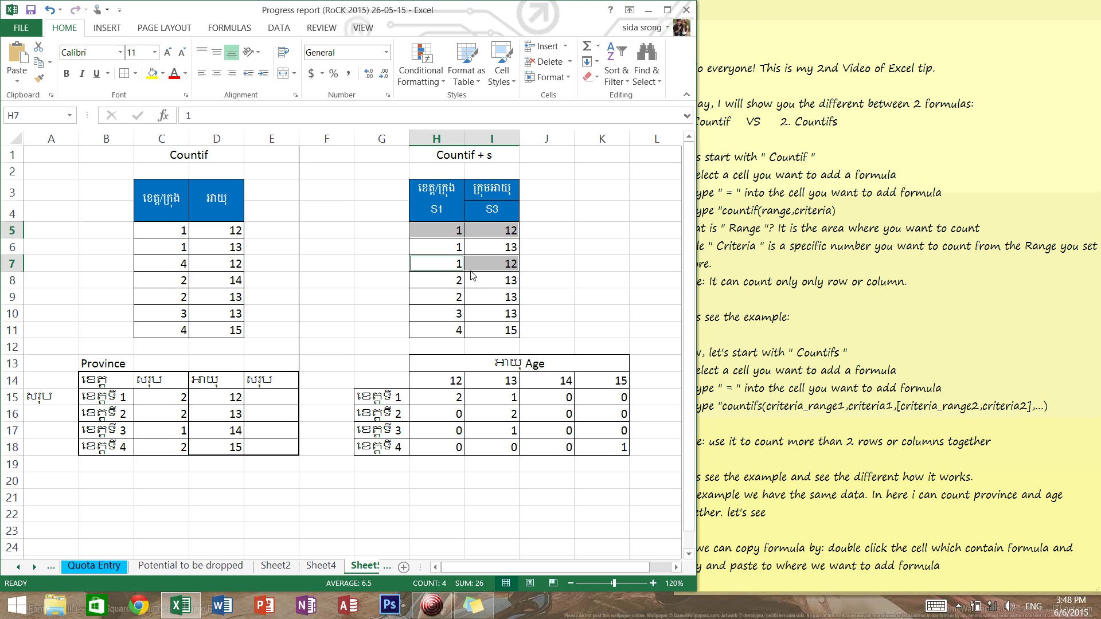
left_click(448, 398)
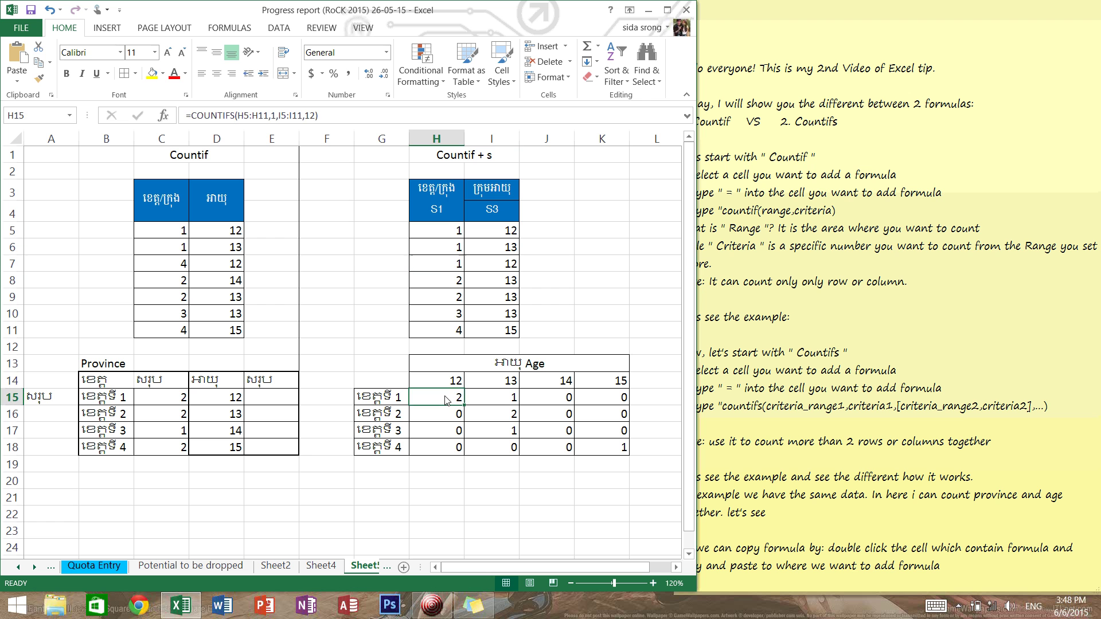
left_click(450, 385)
left_click_drag(450, 386, 404, 399)
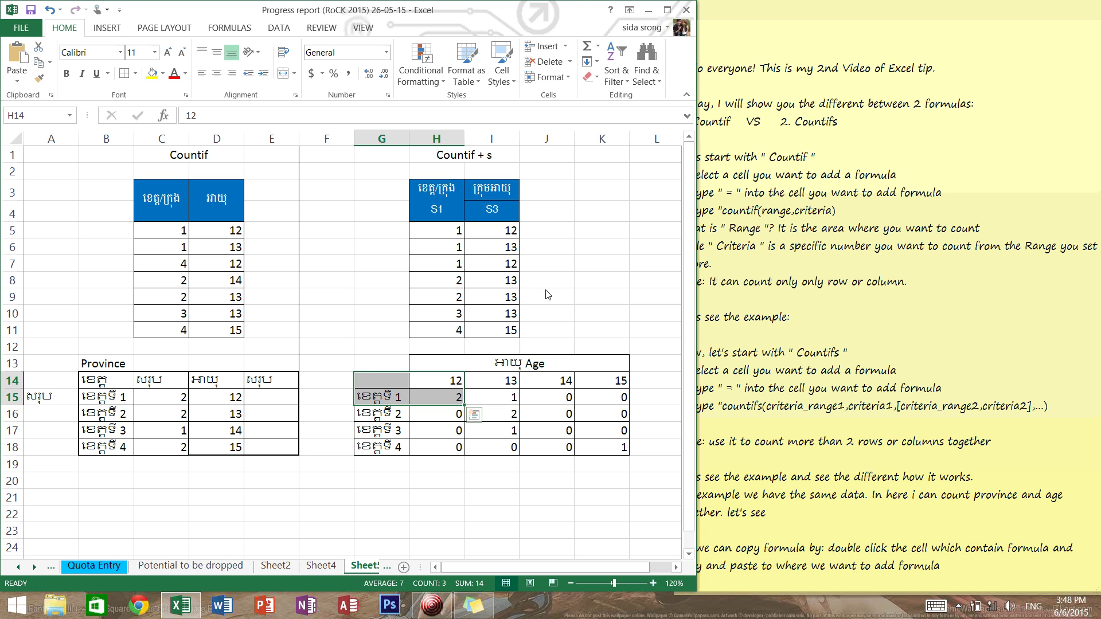
left_click_drag(459, 253, 502, 254)
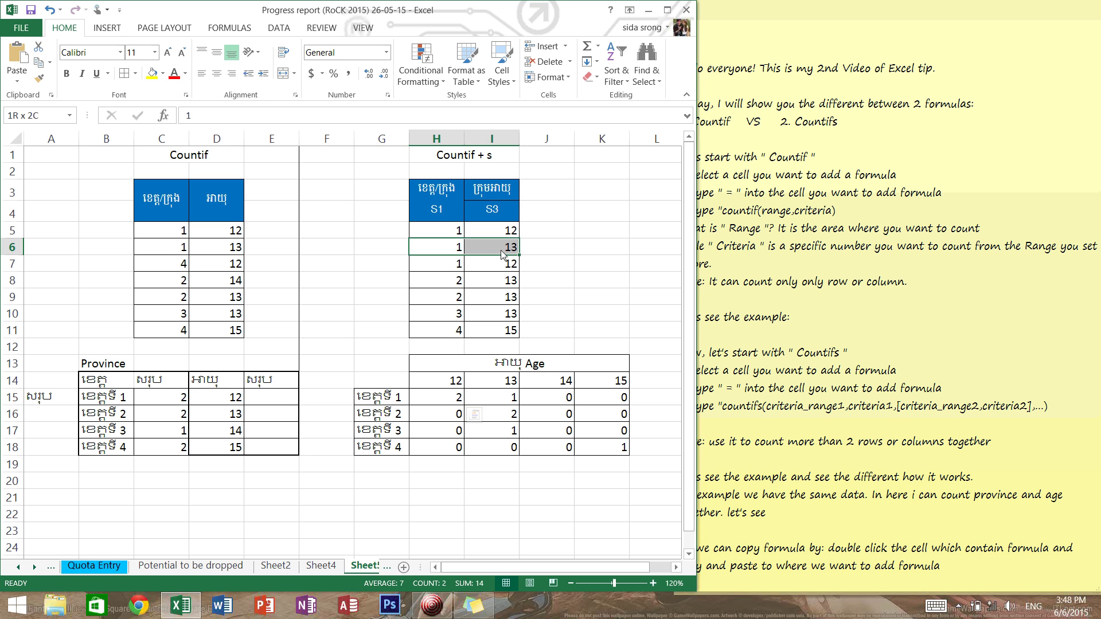
left_click(505, 385, "ctrl")
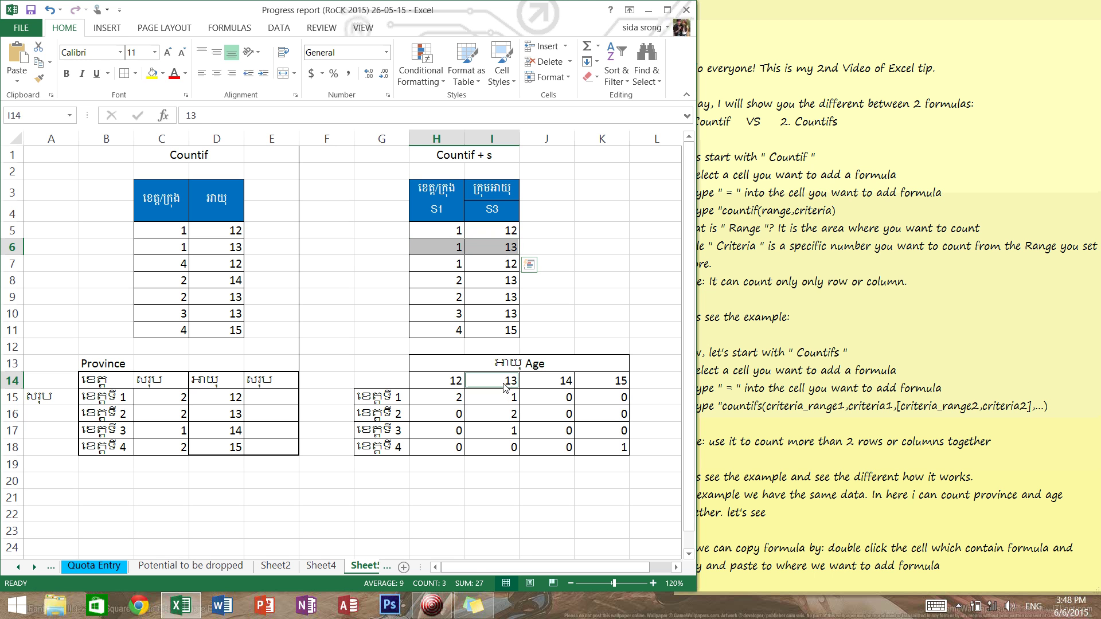
left_click(504, 396, "ctrl")
left_click(391, 399, "ctrl")
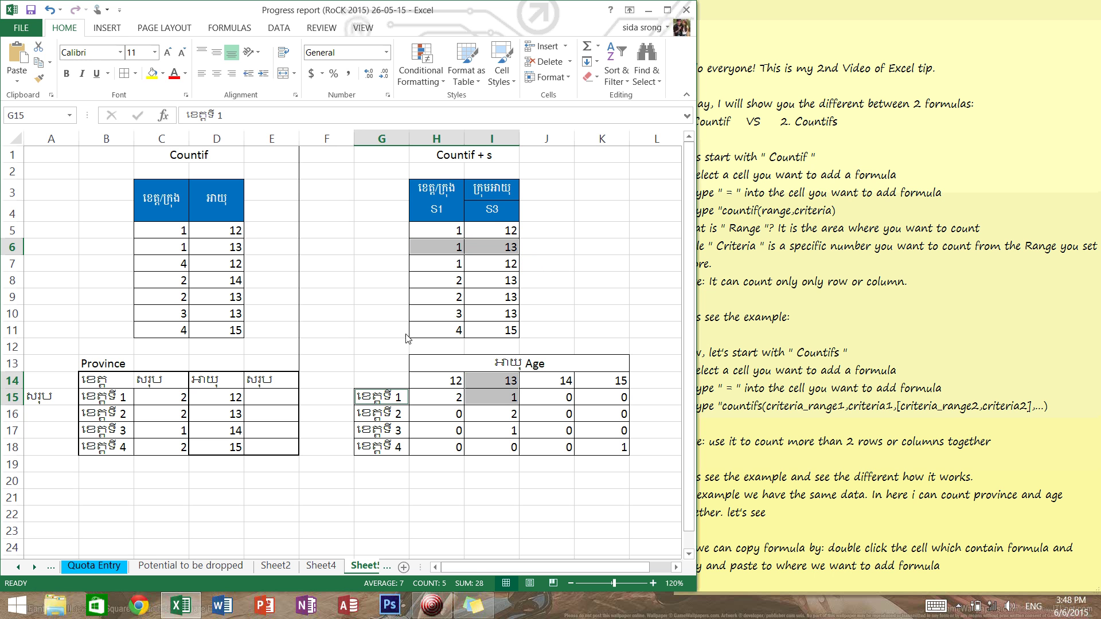
left_click(582, 264)
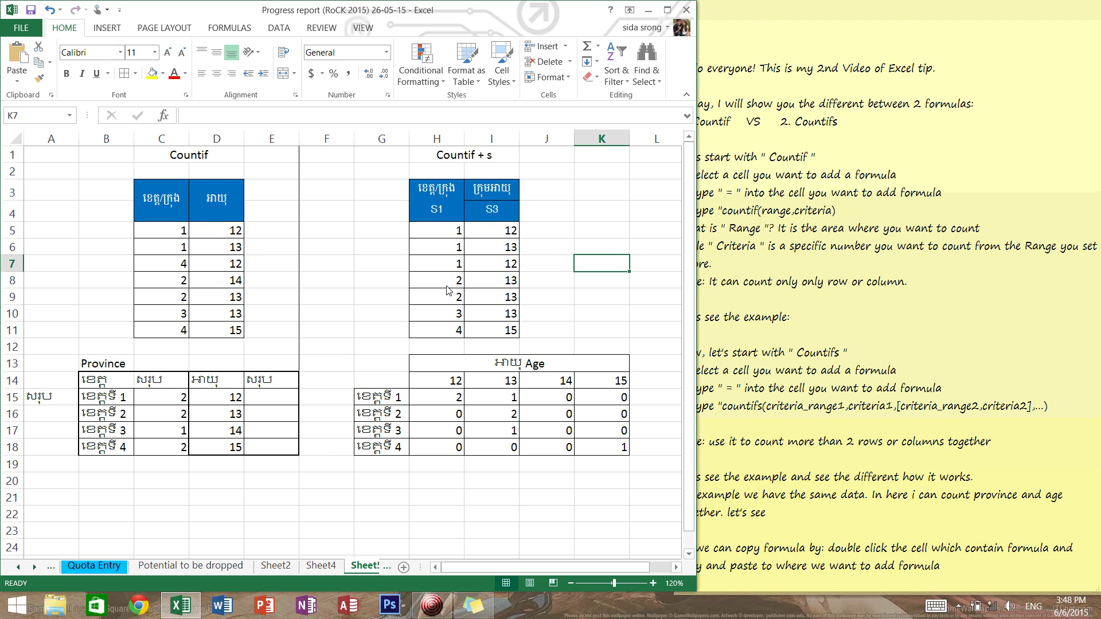
Type 'Ok?' in G22 below the cross-tab.
scroll(814, 317, "down", 3)
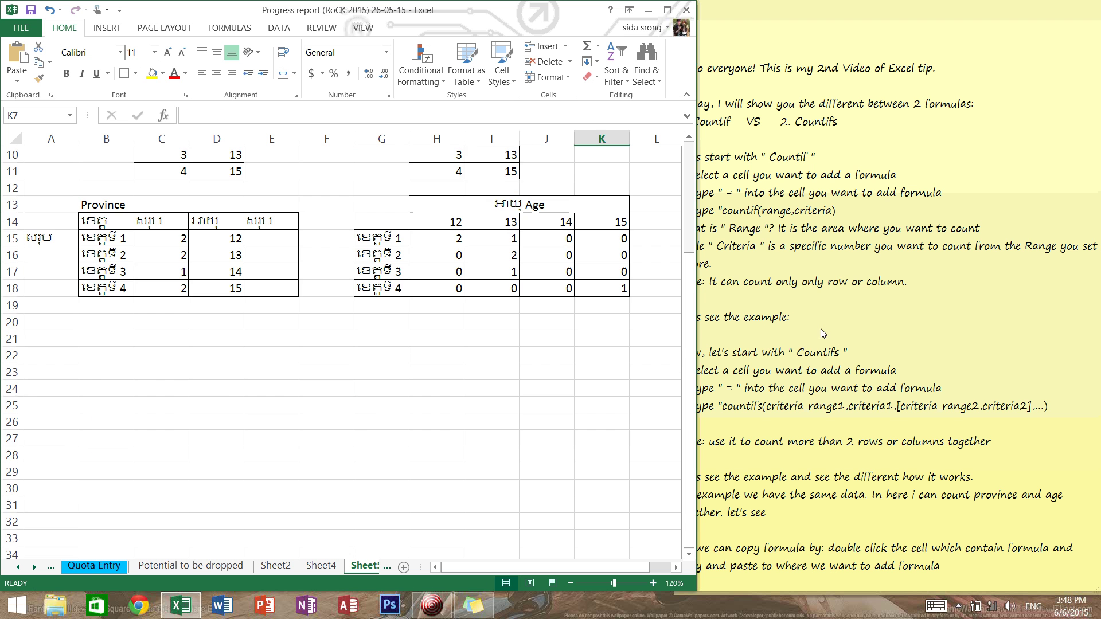
scroll(624, 374, "up", 3)
scroll(628, 399, "down", 2)
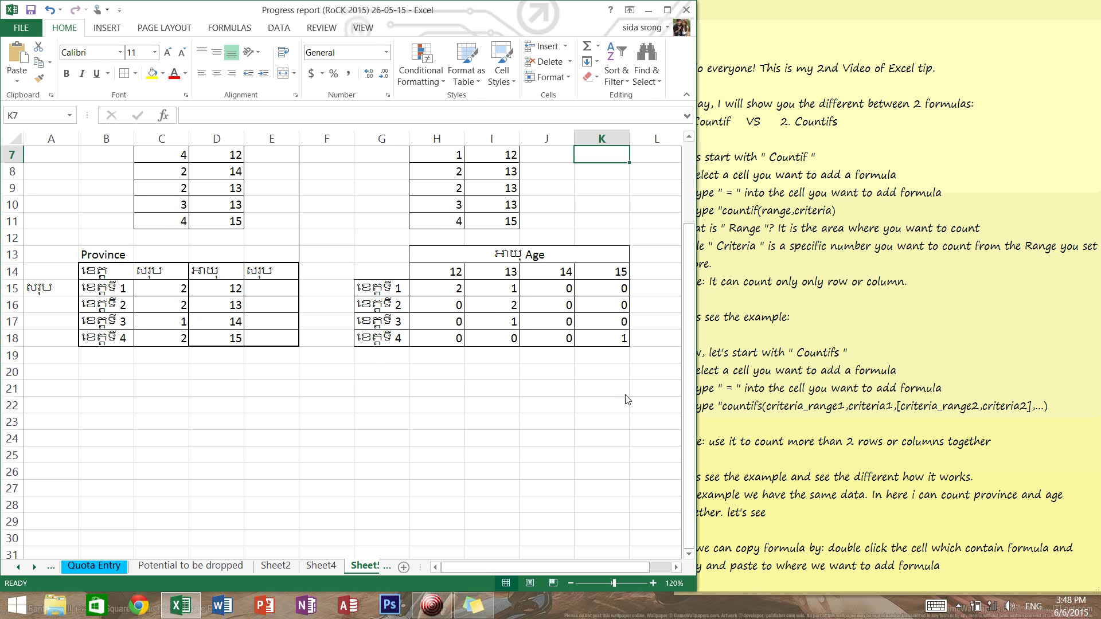
scroll(573, 413, "up", 2)
scroll(430, 424, "down", 1)
left_click(382, 460)
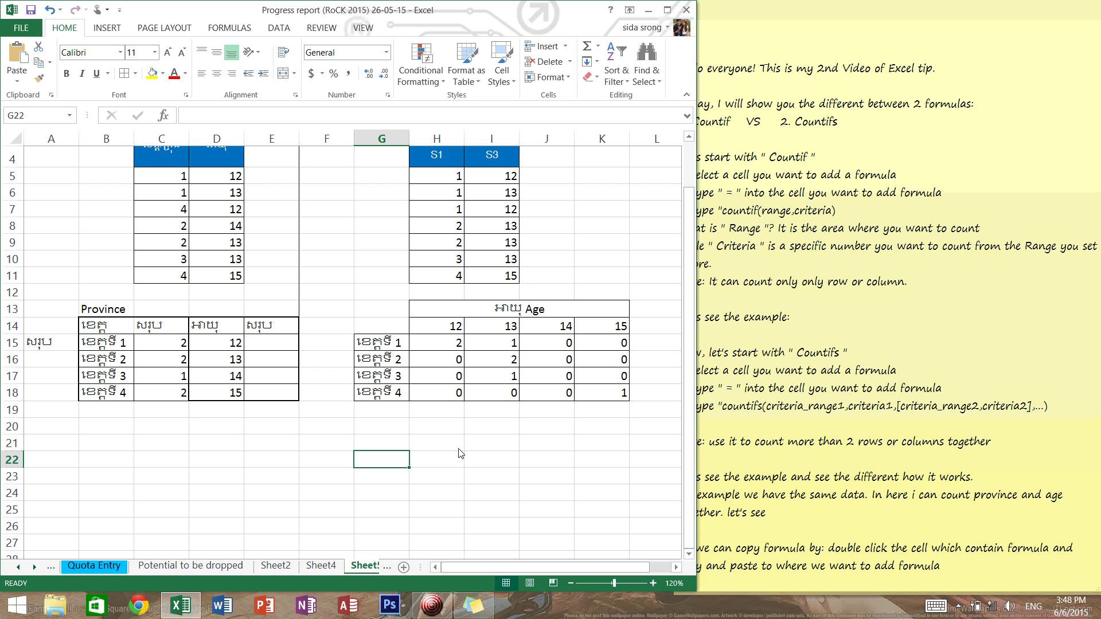
key("alt+shift")
type("ឌ")
key("BackSpace")
key("alt+shift")
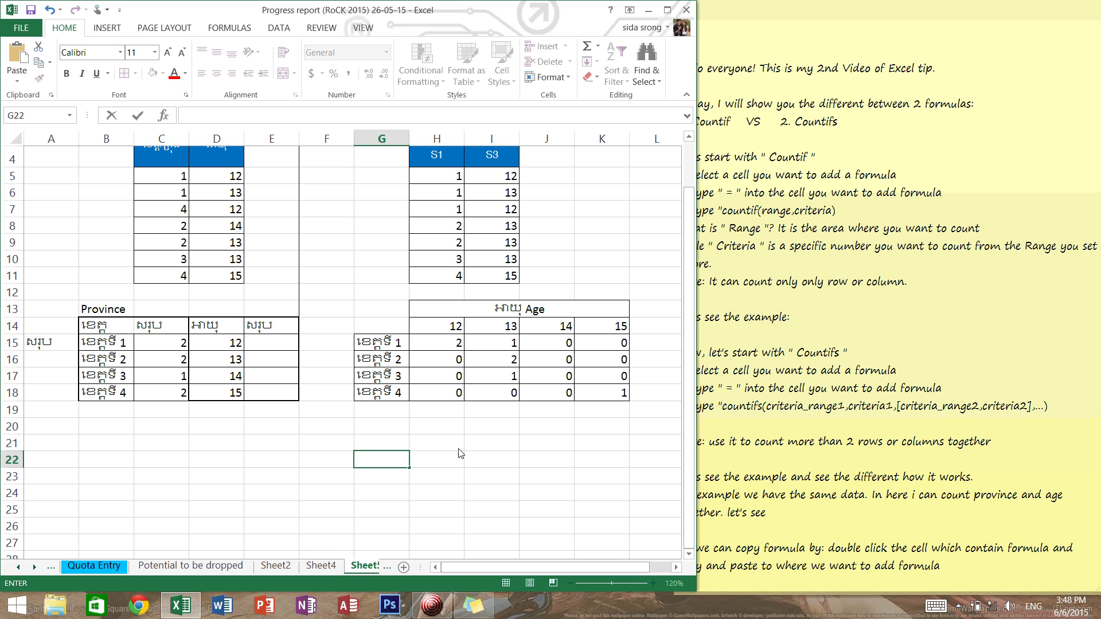
type("Ok")
type("?")
key("Return")
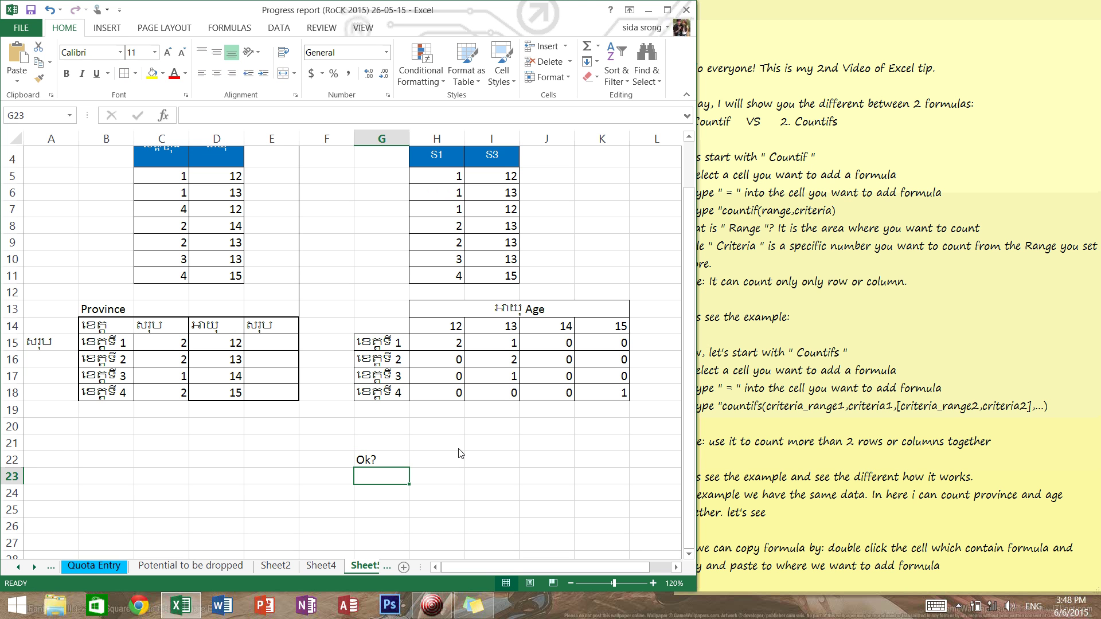
Enter 'This is how it is different' in G23, then 'with S' and 'and Without S' in G24:H24.
type("It")
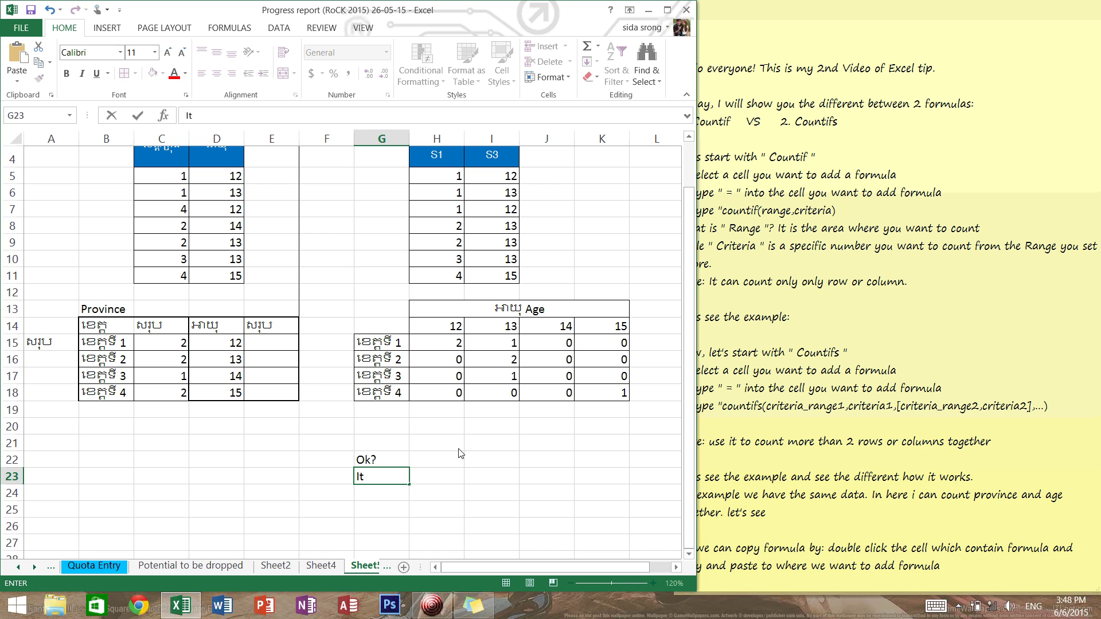
type("This")
type(" is how it is")
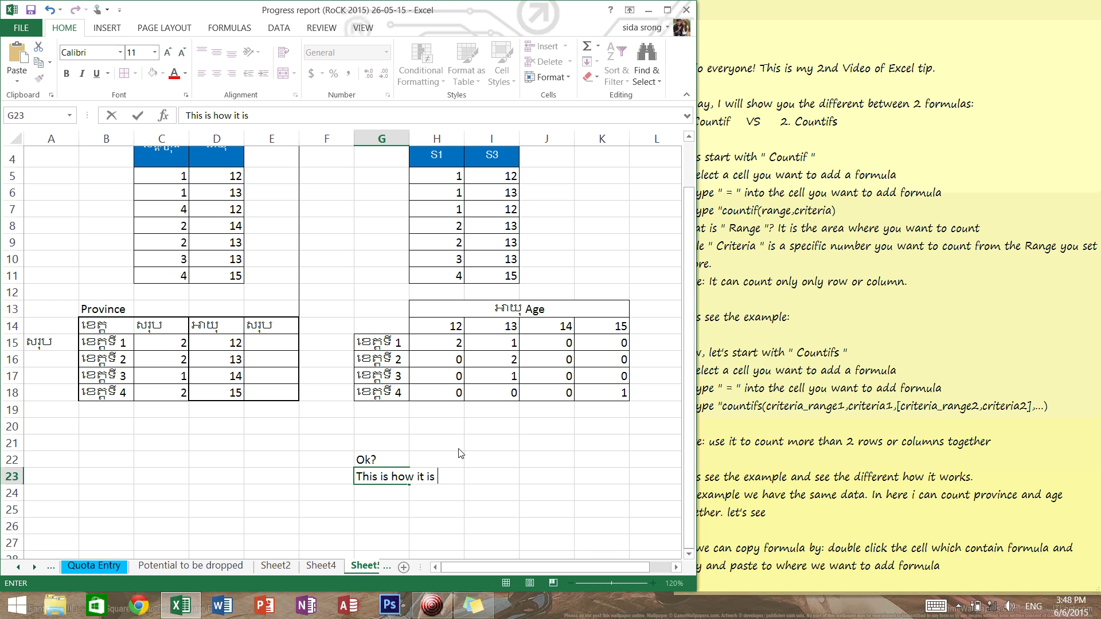
type("differ")
type("ent")
key("Return")
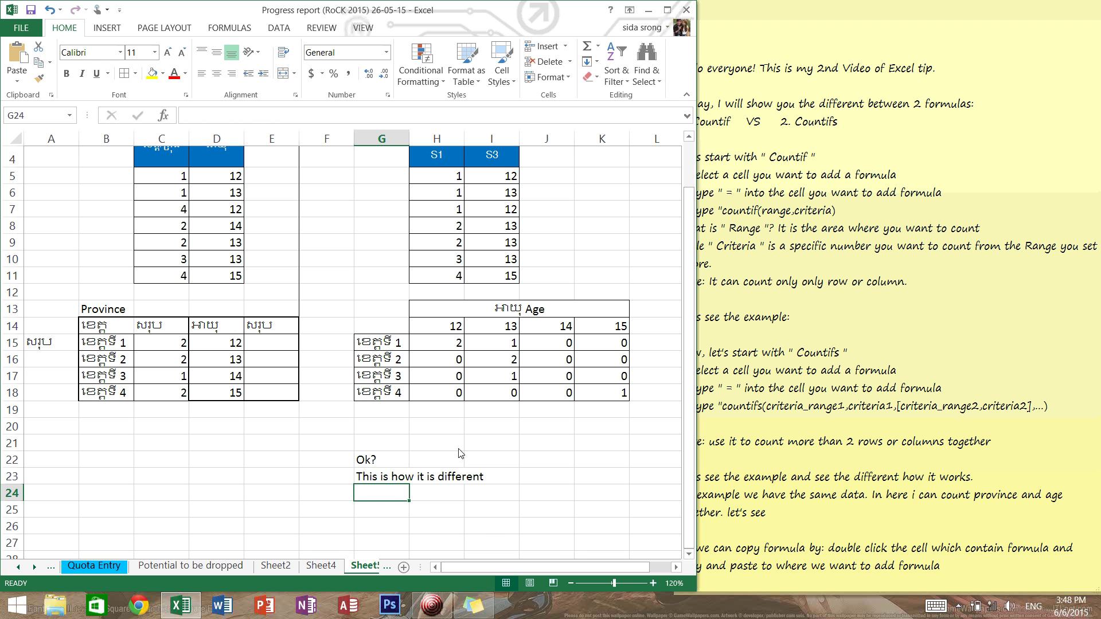
type("with S")
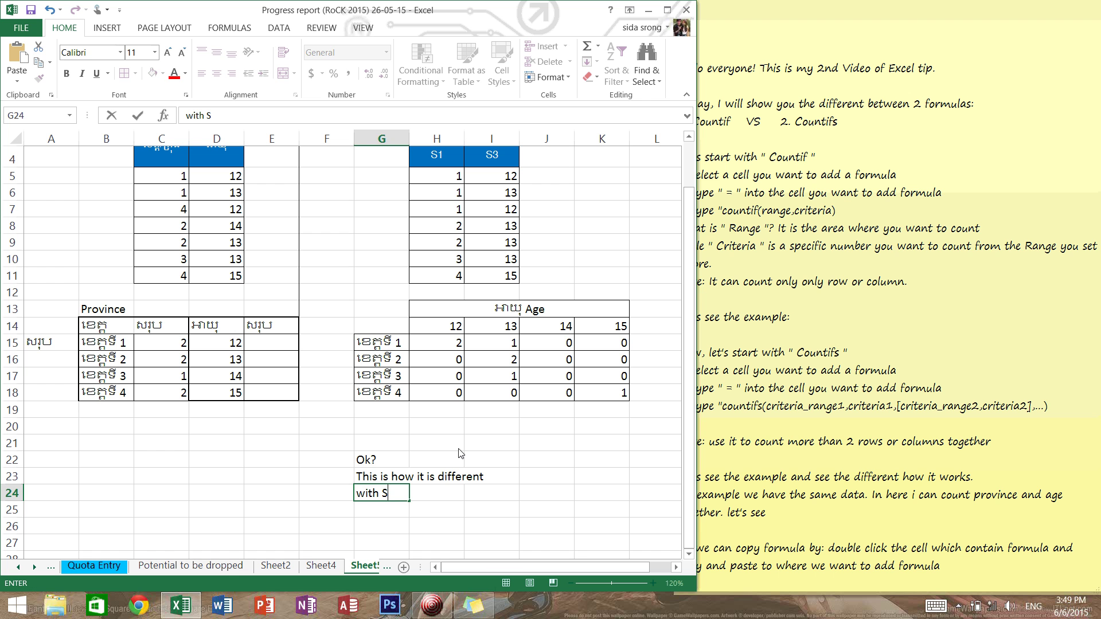
key("Tab")
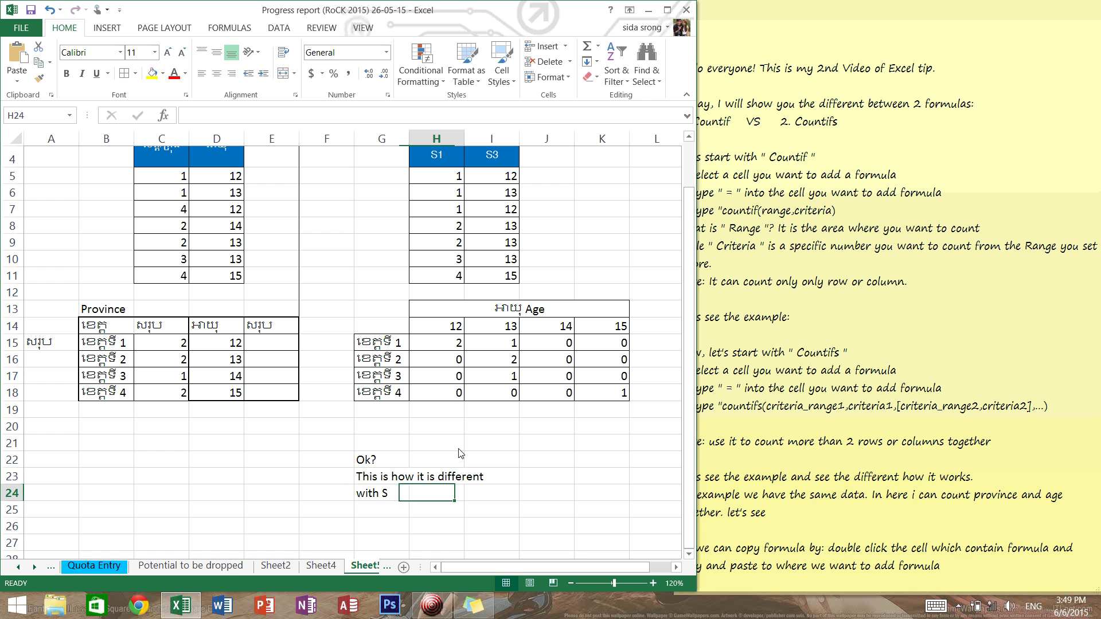
type("and W")
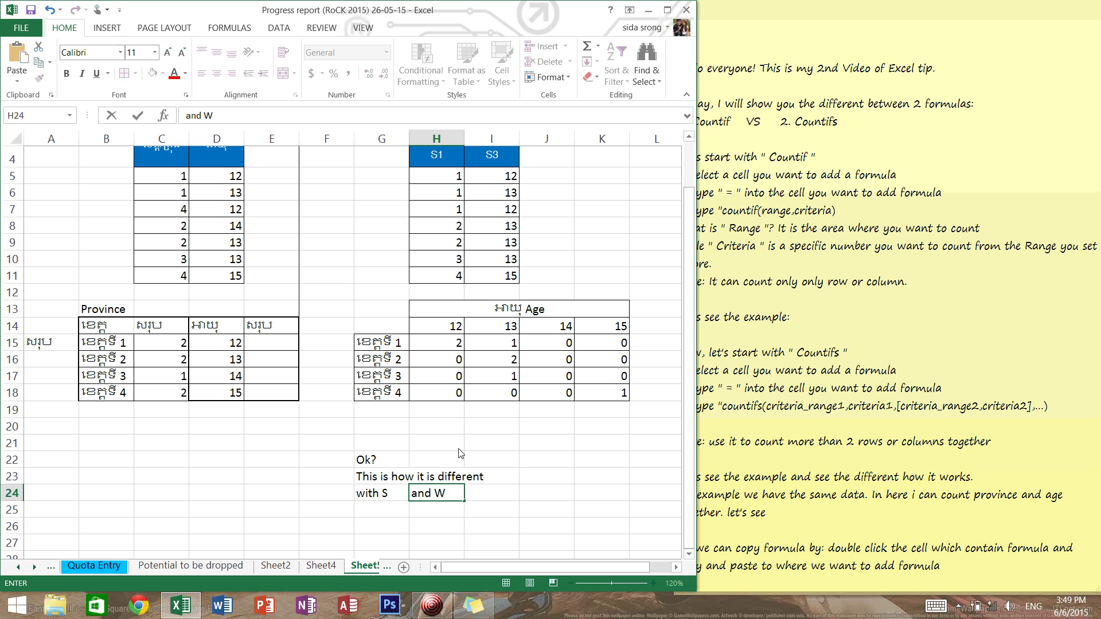
type("ithout S")
key("Return")
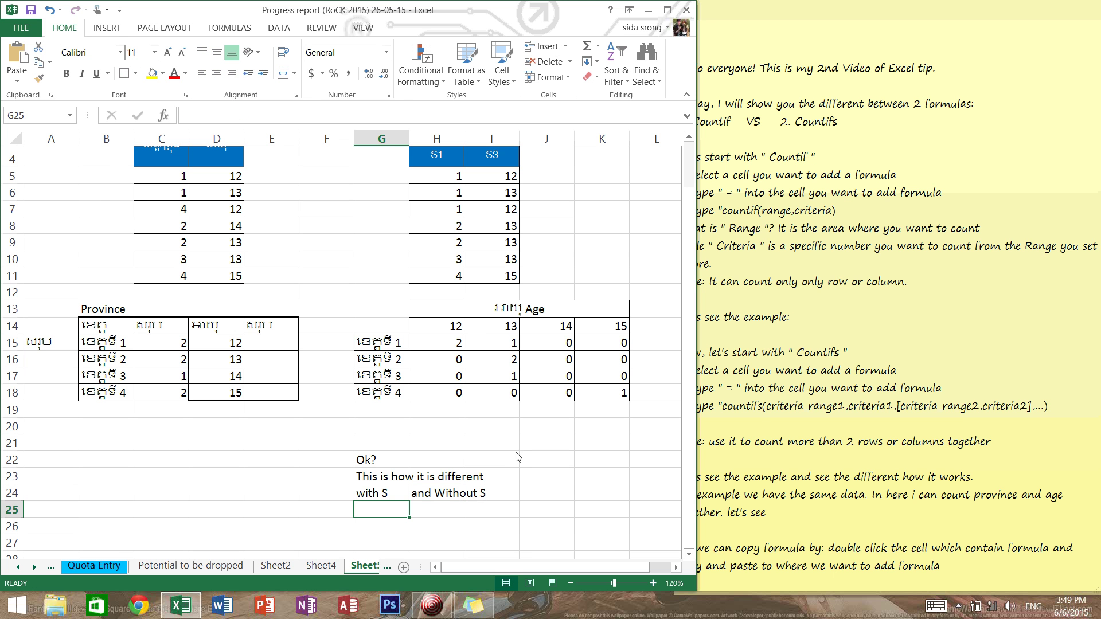
Enter 'Thanks for watching....' in G26 and 'See you with the next video' in G27.
scroll(539, 490, "down", 3)
key("Return")
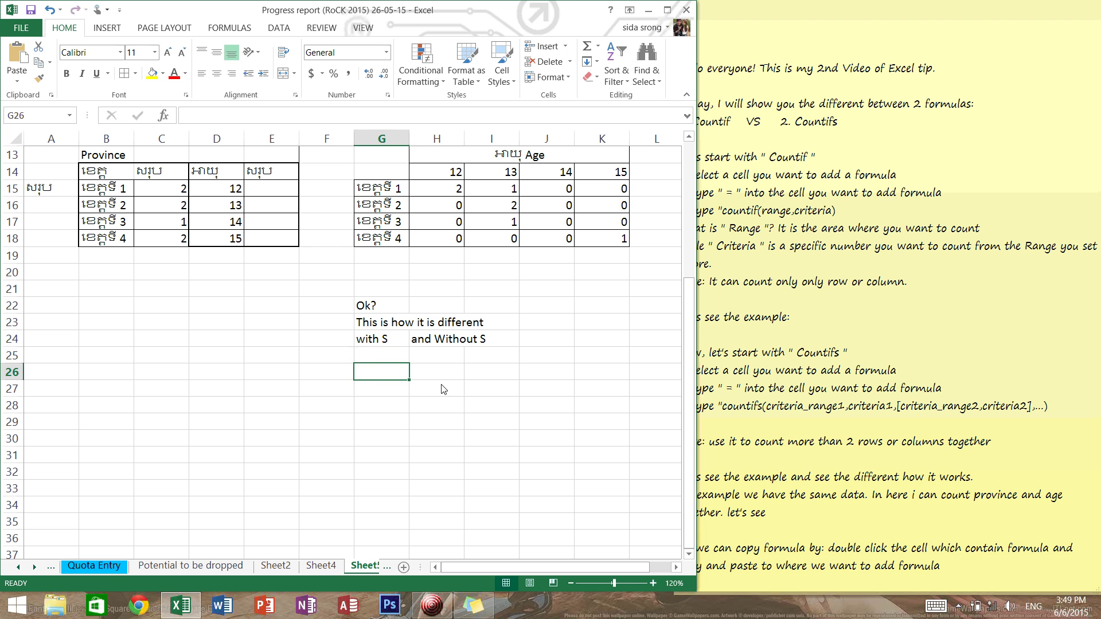
type("Thanks ")
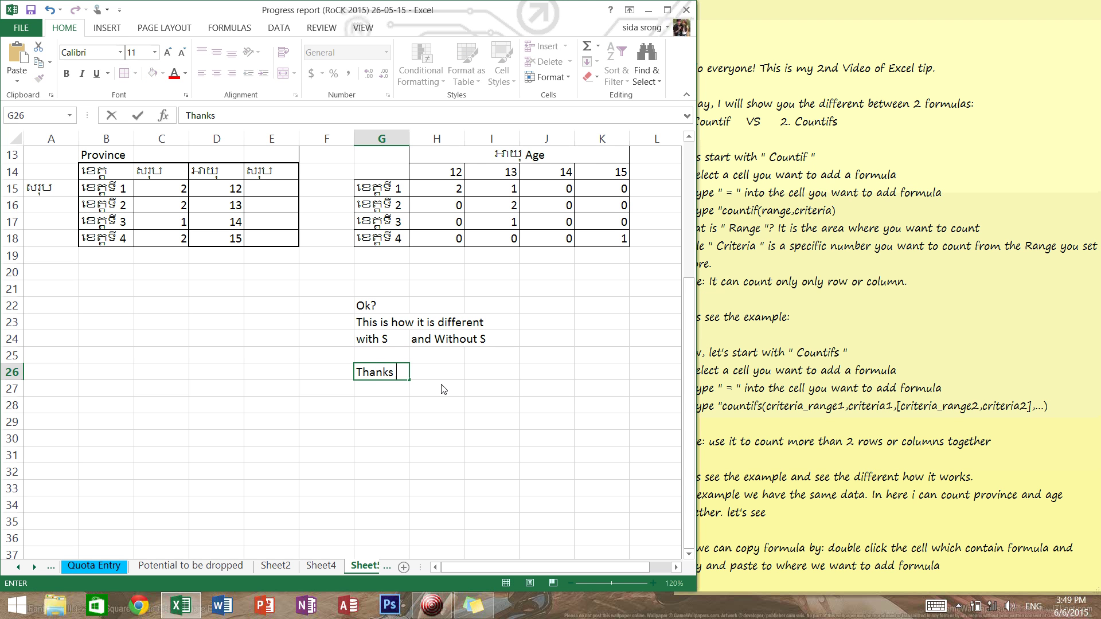
type("for wat")
type("ching....")
key("Return")
type("Se")
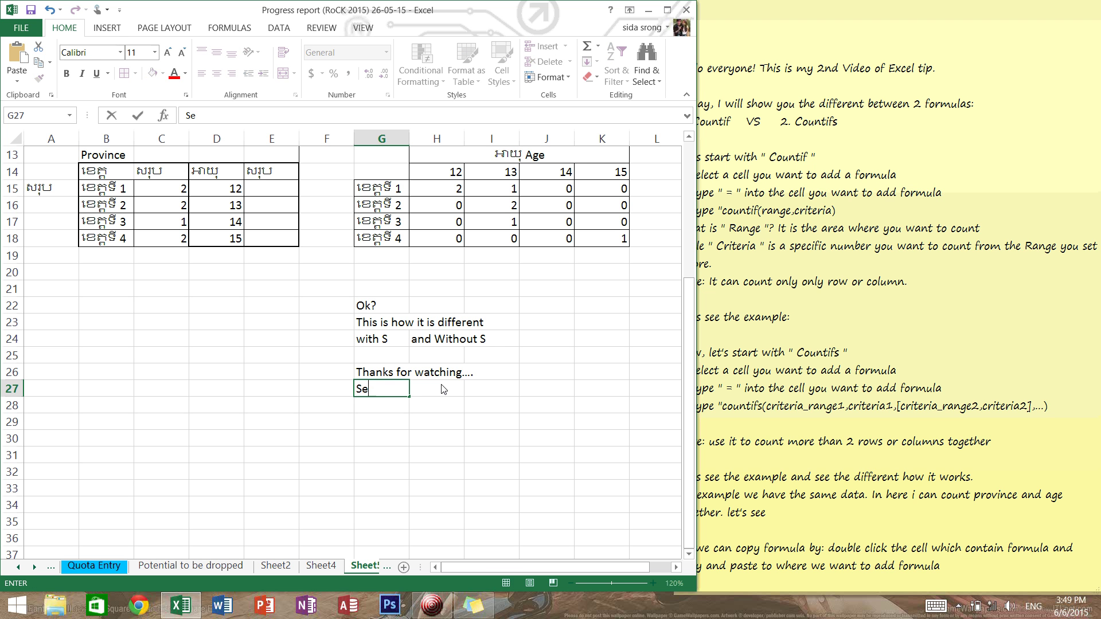
type("e you ")
type("with the ne")
type("xt m")
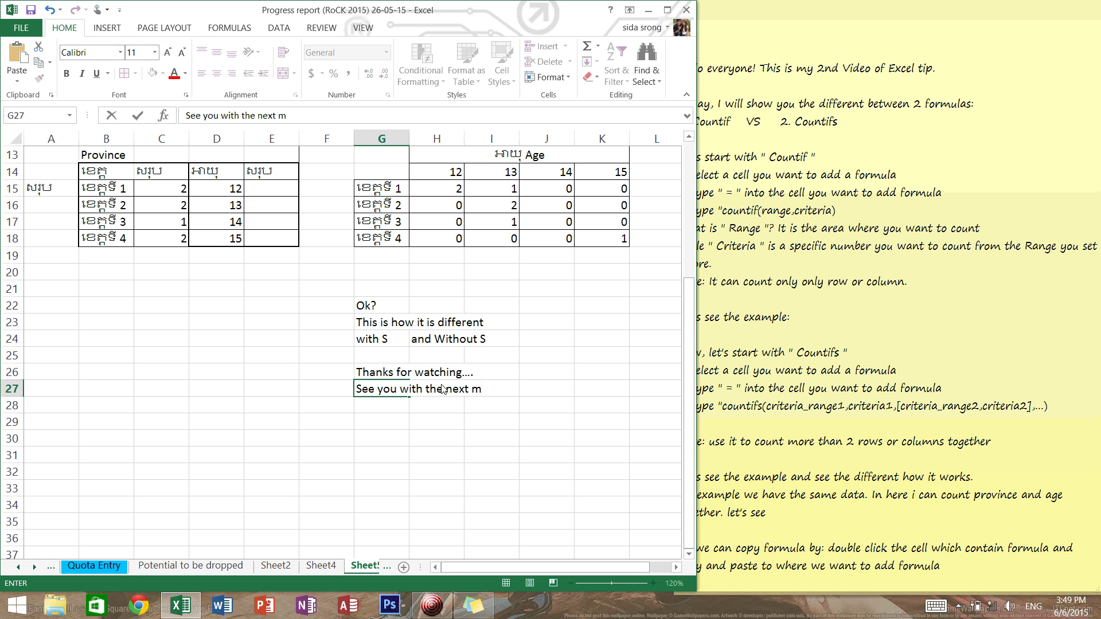
key("BackSpace")
type("video")
key("Return")
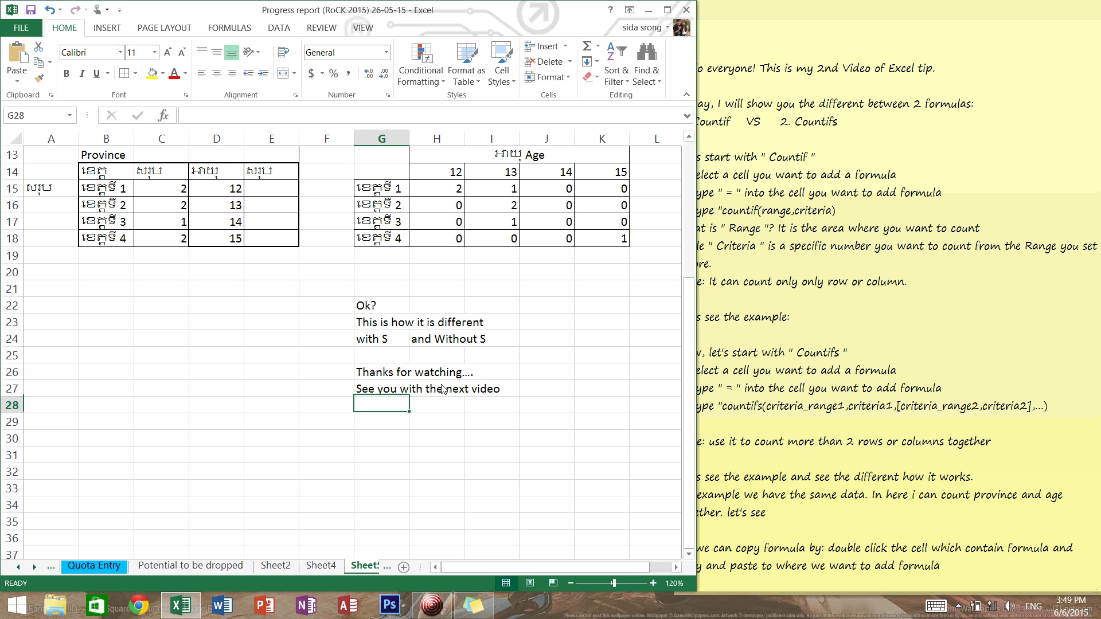
left_click(429, 609)
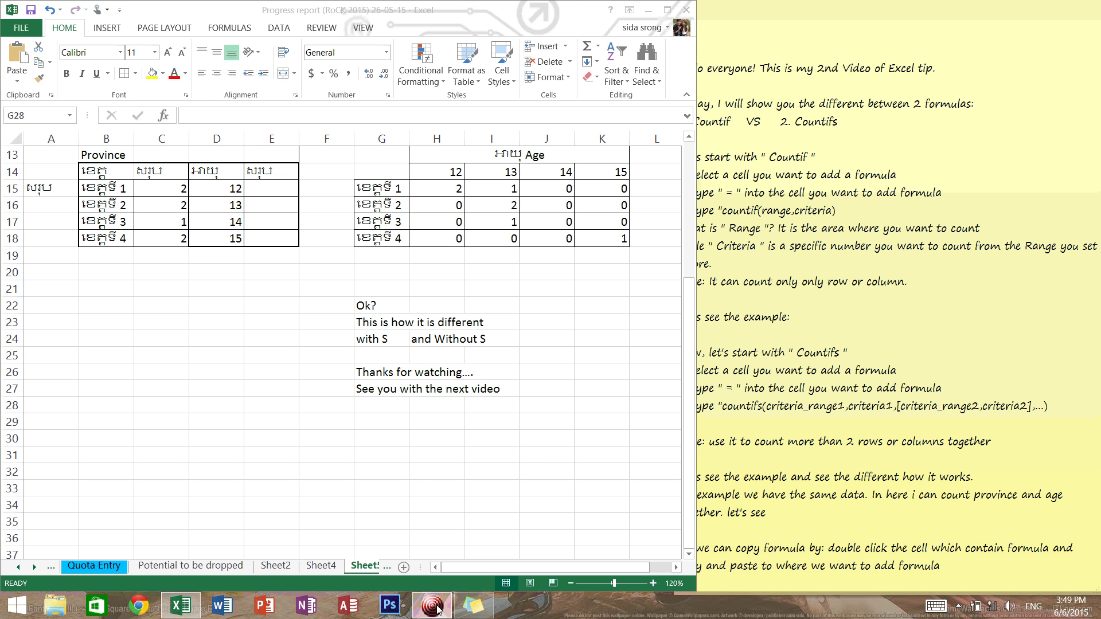